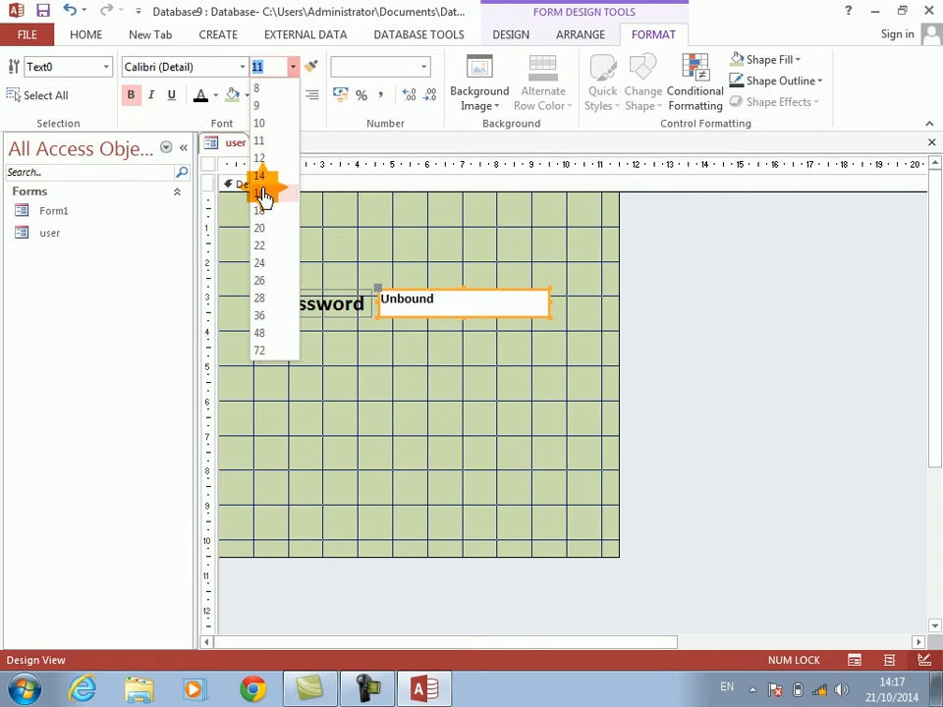
# Step: Set the input mask of the text box beside the Password label to Password
pyautogui.rightClick(437, 323)
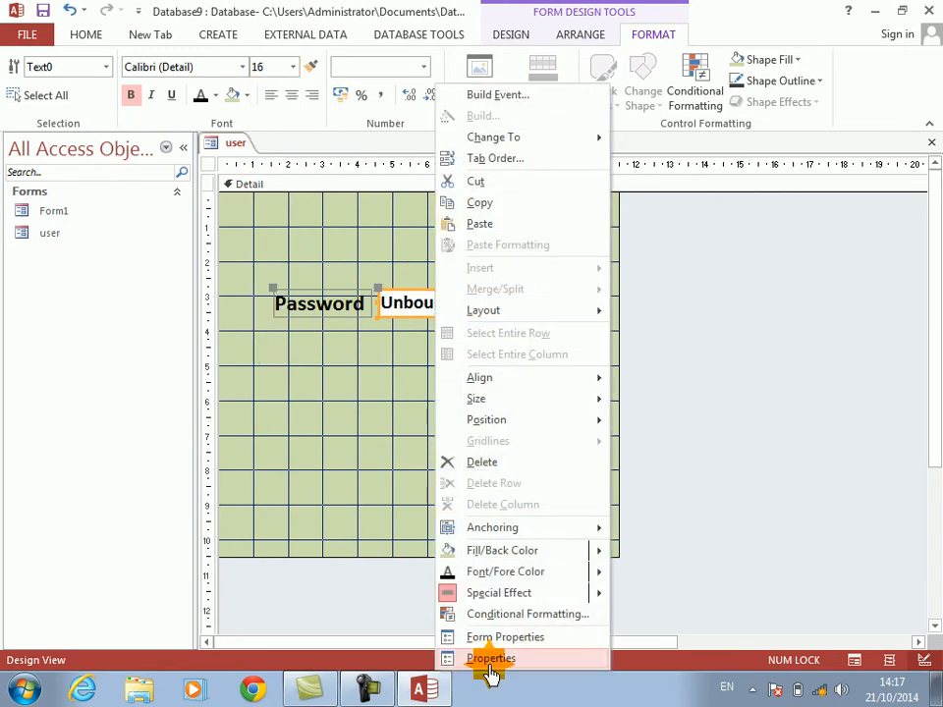
pyautogui.click(489, 658)
pyautogui.click(672, 226)
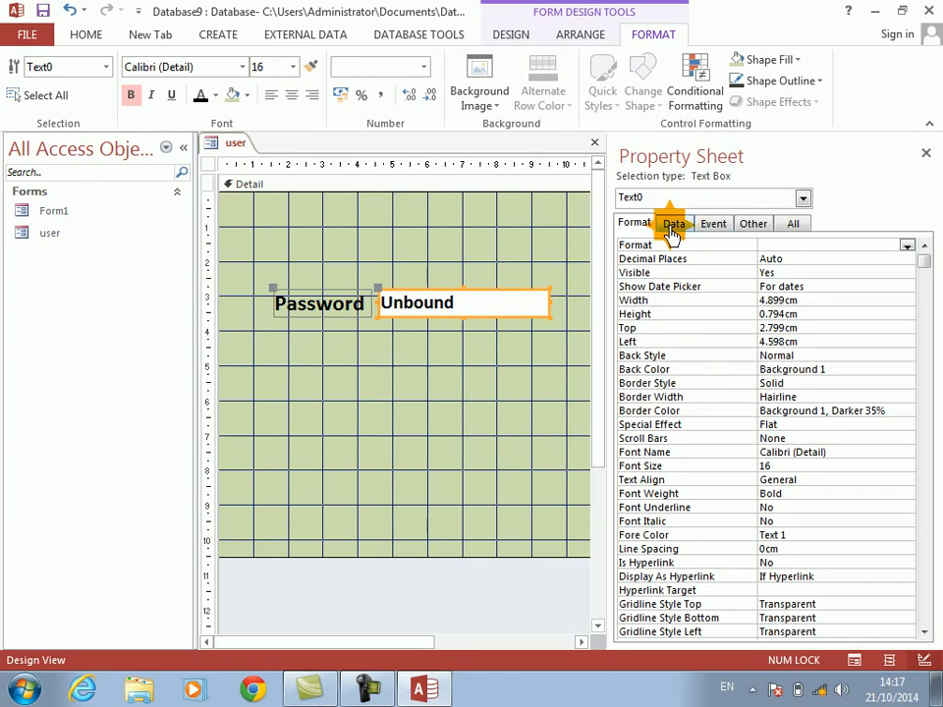
pyautogui.click(652, 277)
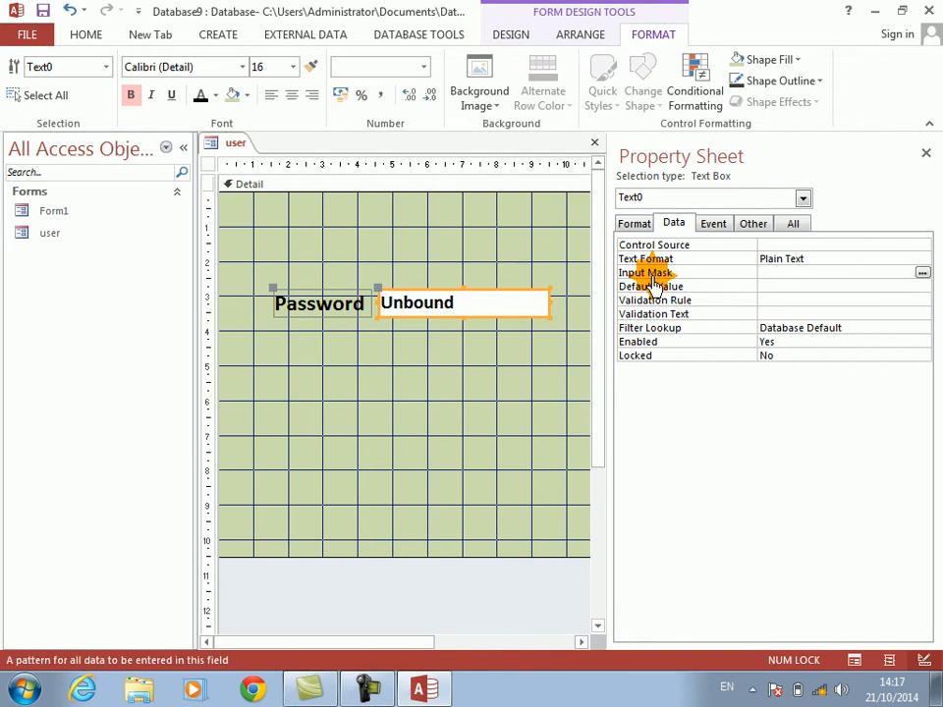
pyautogui.write('password')
pyautogui.press('Return')
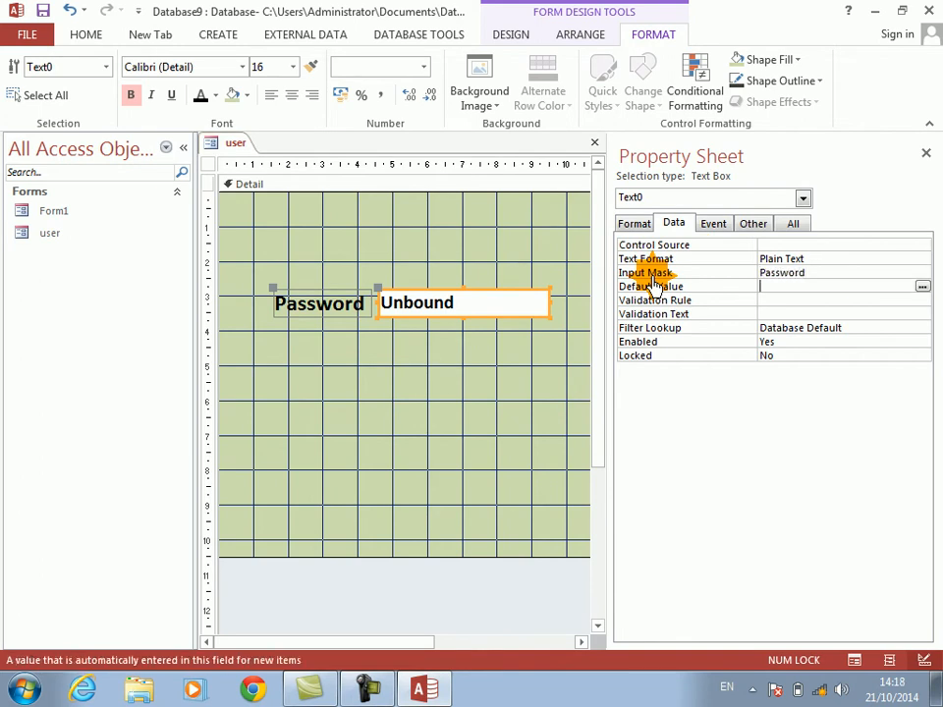
pyautogui.click(927, 155)
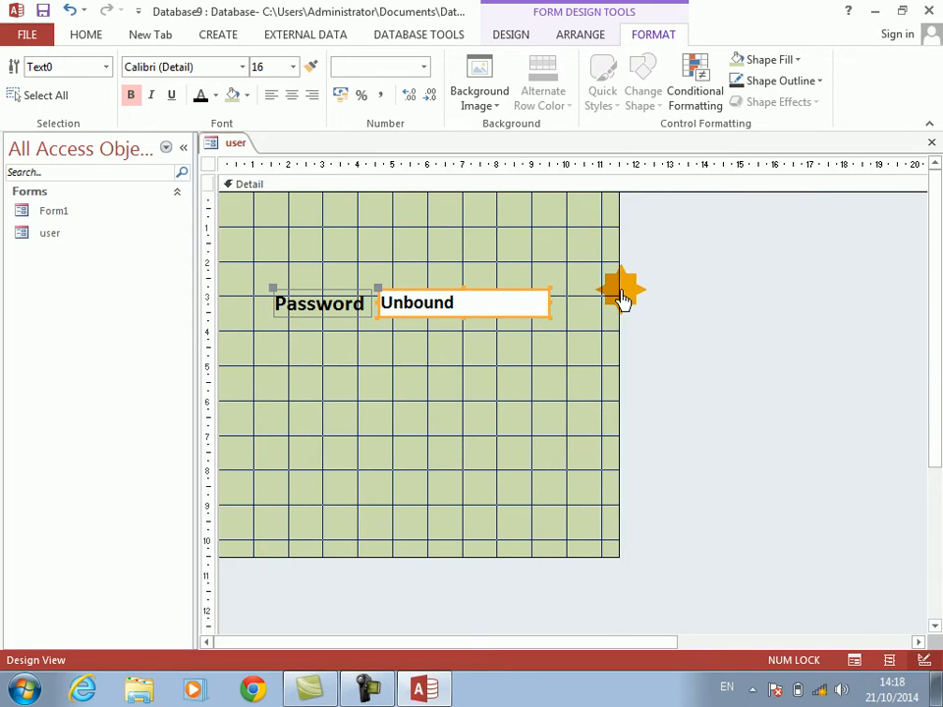
# Step: Add a small text box about 1 cm wide in the upper-left corner of the form's Detail section
pyautogui.click(498, 39)
pyautogui.click(220, 81)
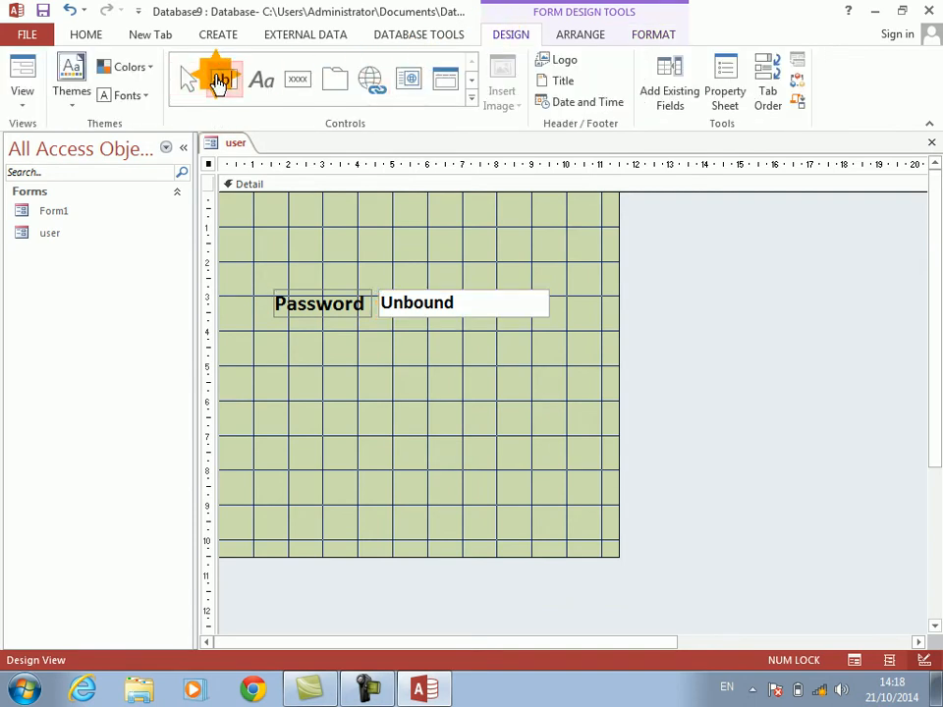
pyautogui.moveTo(247, 208); pyautogui.dragTo(289, 239)
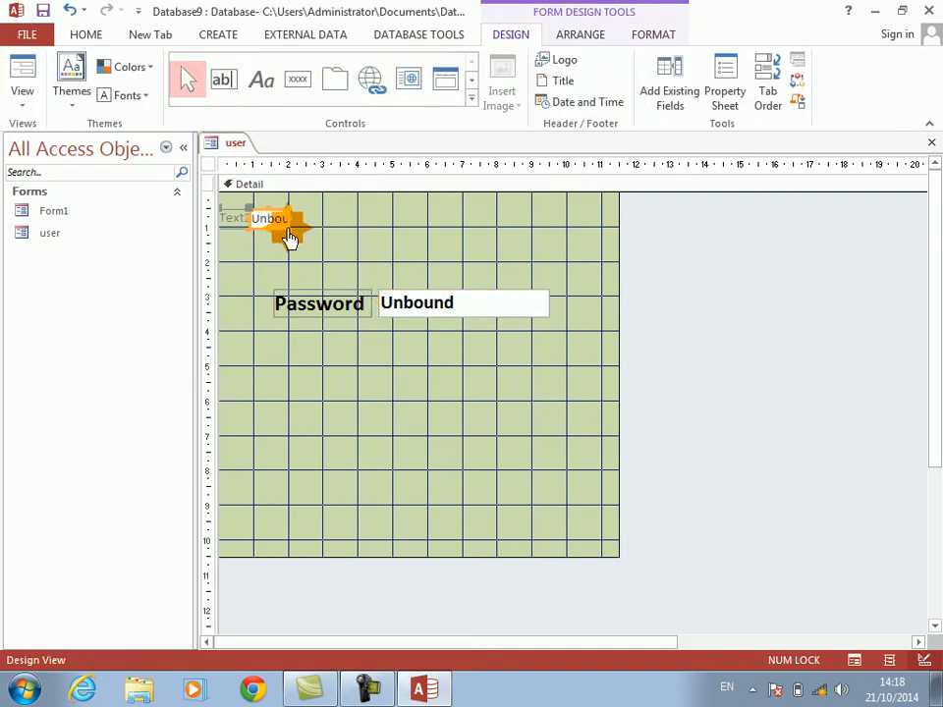
# Step: Name the small text box Text1 and set its default value to 0
pyautogui.rightClick(267, 227)
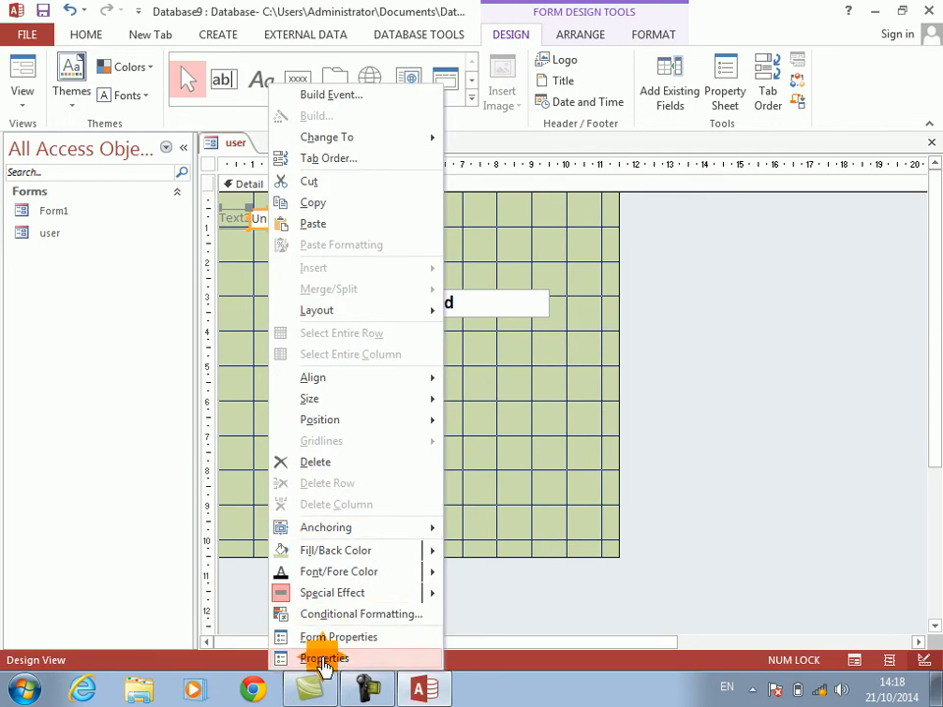
pyautogui.click(324, 658)
pyautogui.click(756, 222)
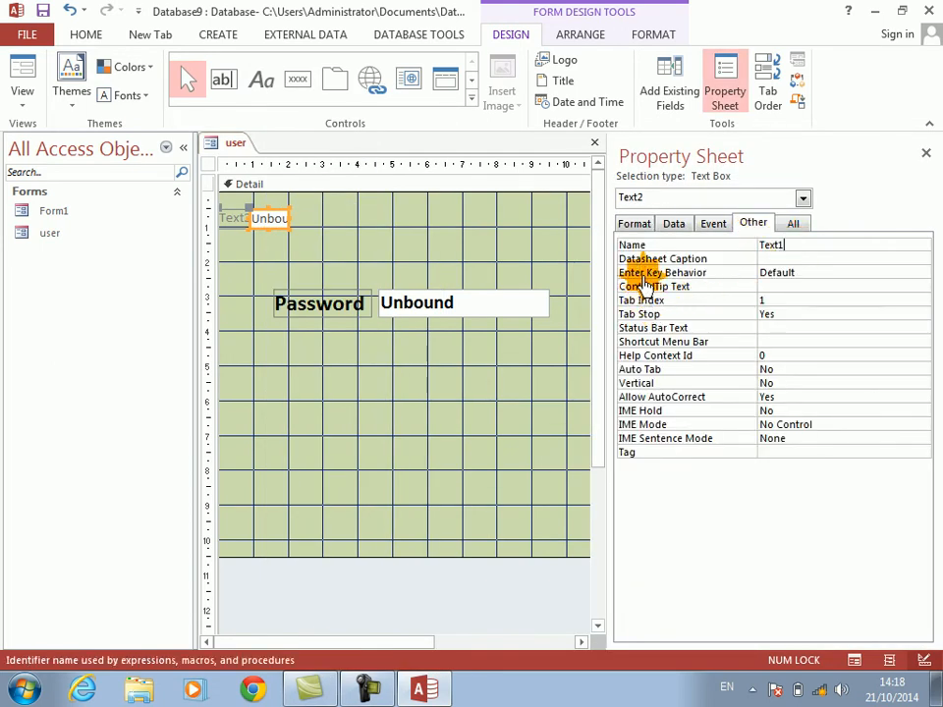
pyautogui.click(668, 227)
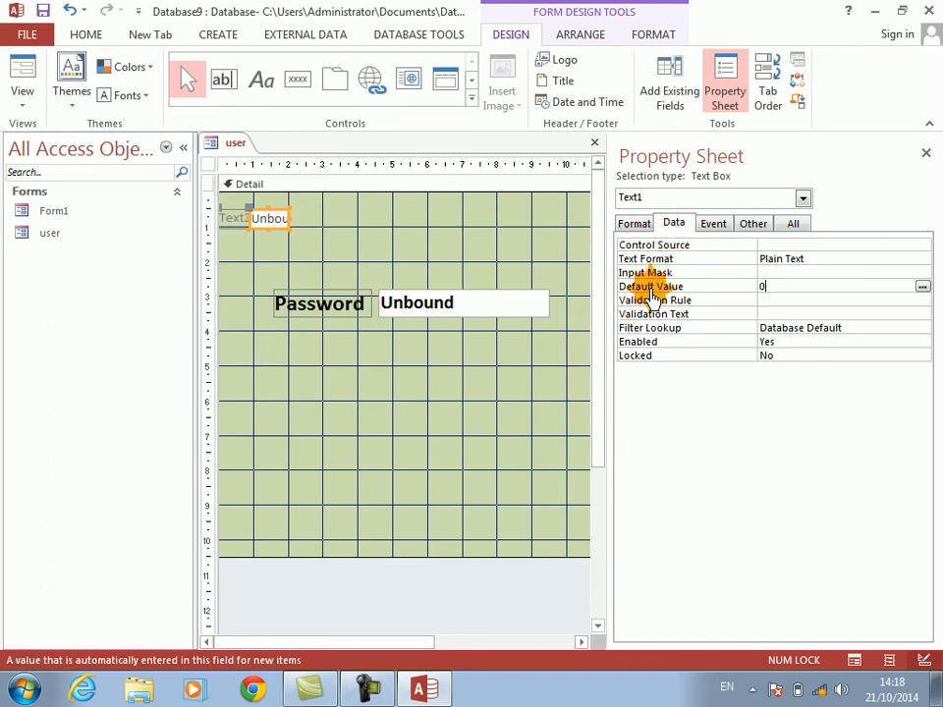
pyautogui.press('Return')
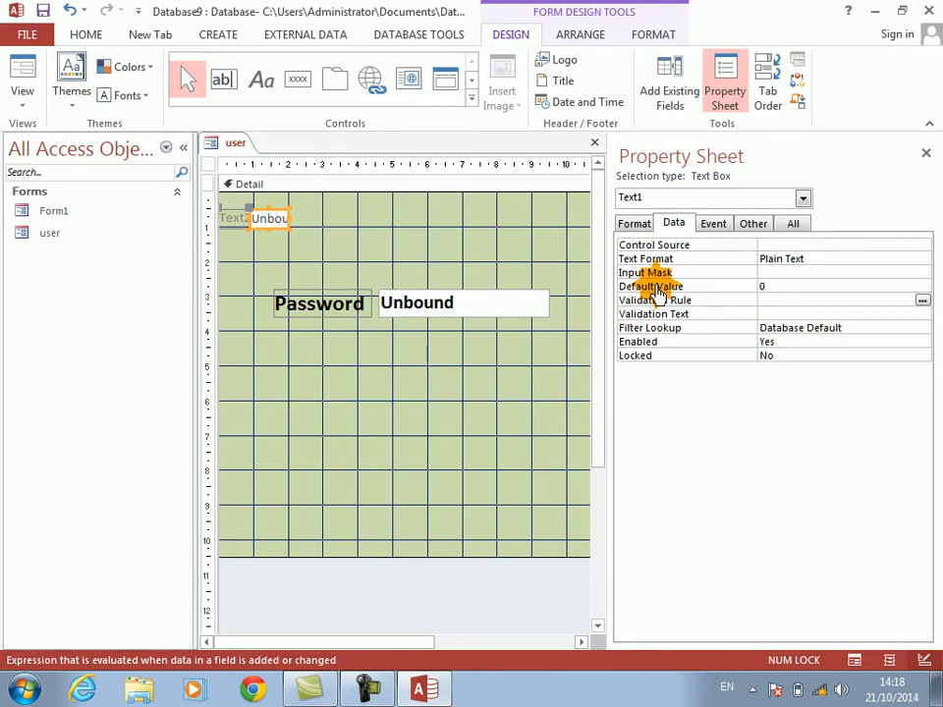
pyautogui.click(925, 153)
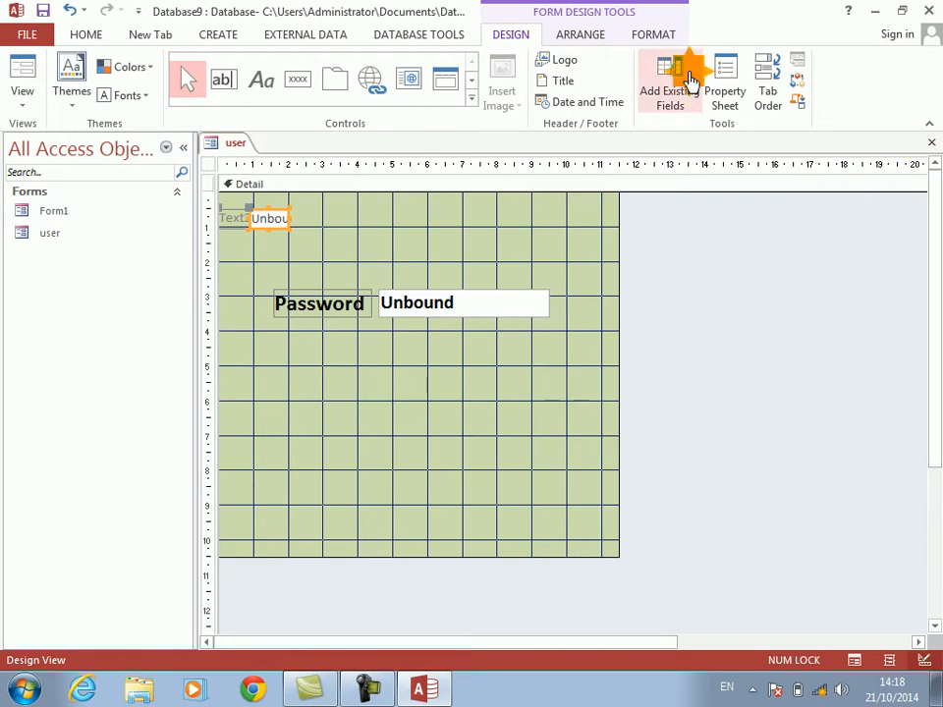
# Step: Remove the label attached to the small text box in the form's upper-left corner
pyautogui.click(232, 223)
pyautogui.click(233, 222)
pyautogui.press('BackSpace')
pyautogui.press('BackSpace')
pyautogui.press('BackSpace')
pyautogui.press('BackSpace')
pyautogui.press('BackSpace')
pyautogui.press('Return')
# Step: Shrink the small text box in height and width until it is barely noticeable, and close the user form
pyautogui.click(259, 222)
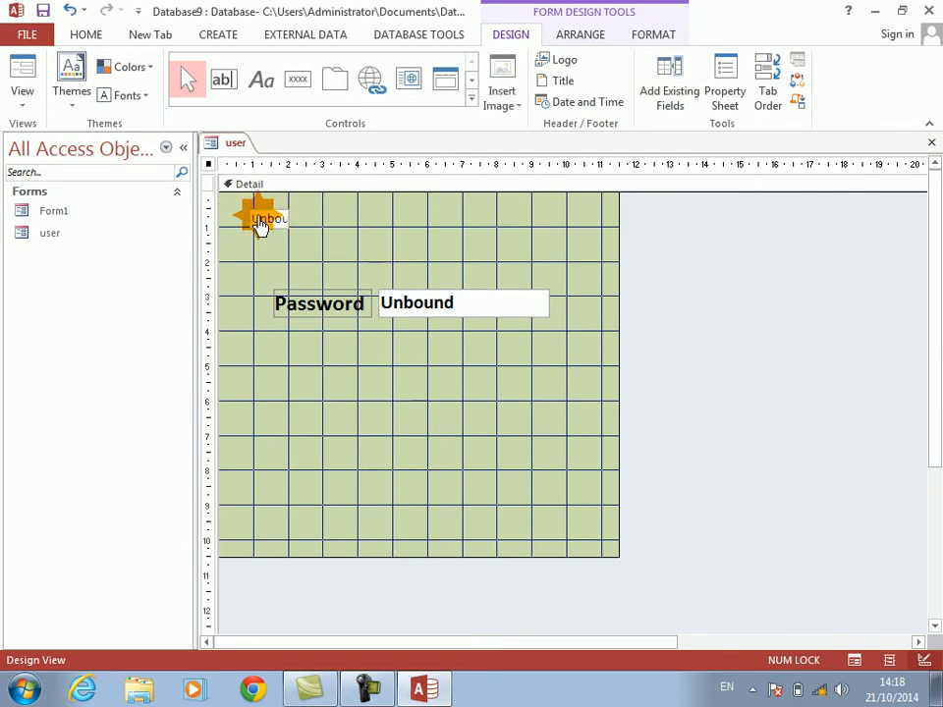
pyautogui.click(259, 222)
pyautogui.hotkey('shift', 'Up')
pyautogui.hotkey('shift', 'Up')
pyautogui.hotkey('shift', 'Up')
pyautogui.hotkey('shift', 'Up')
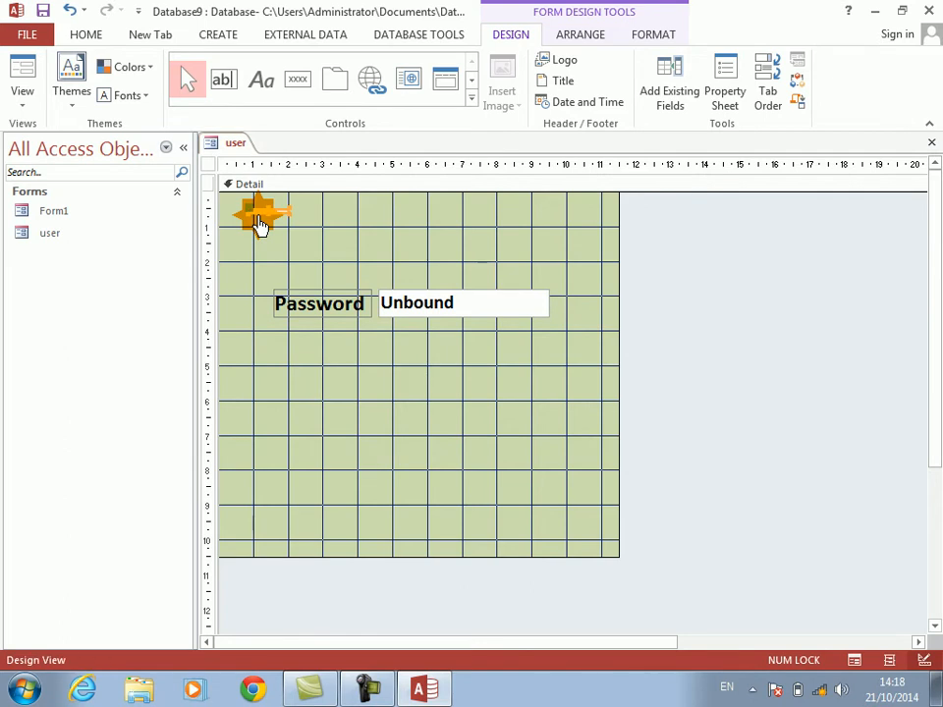
pyautogui.hotkey('shift', 'Left')
pyautogui.hotkey('shift', 'Left')
pyautogui.hotkey('shift', 'Left')
pyautogui.hotkey('shift', 'Left')
pyautogui.hotkey('ctrl', 'w')
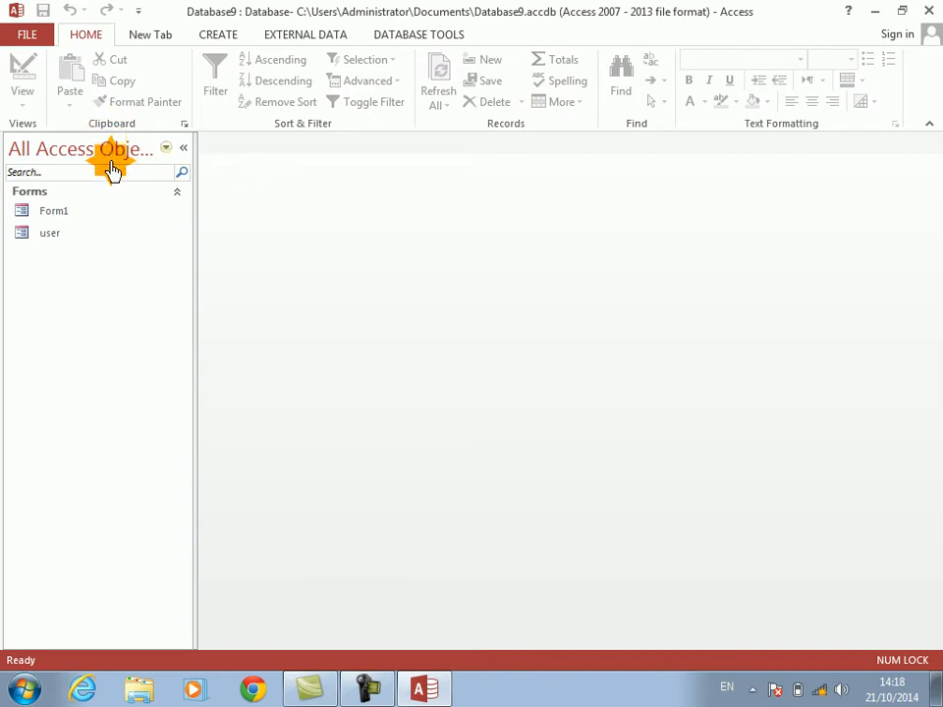
# Step: Create a blank form and save it as emp
pyautogui.click(216, 40)
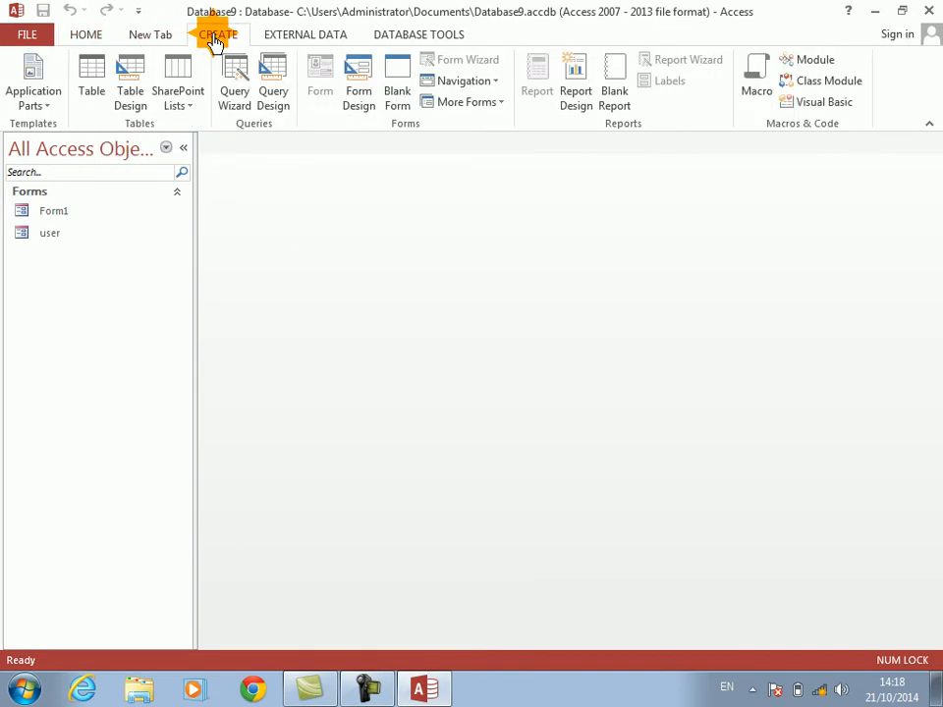
pyautogui.click(393, 87)
pyautogui.hotkey('ctrl', 's')
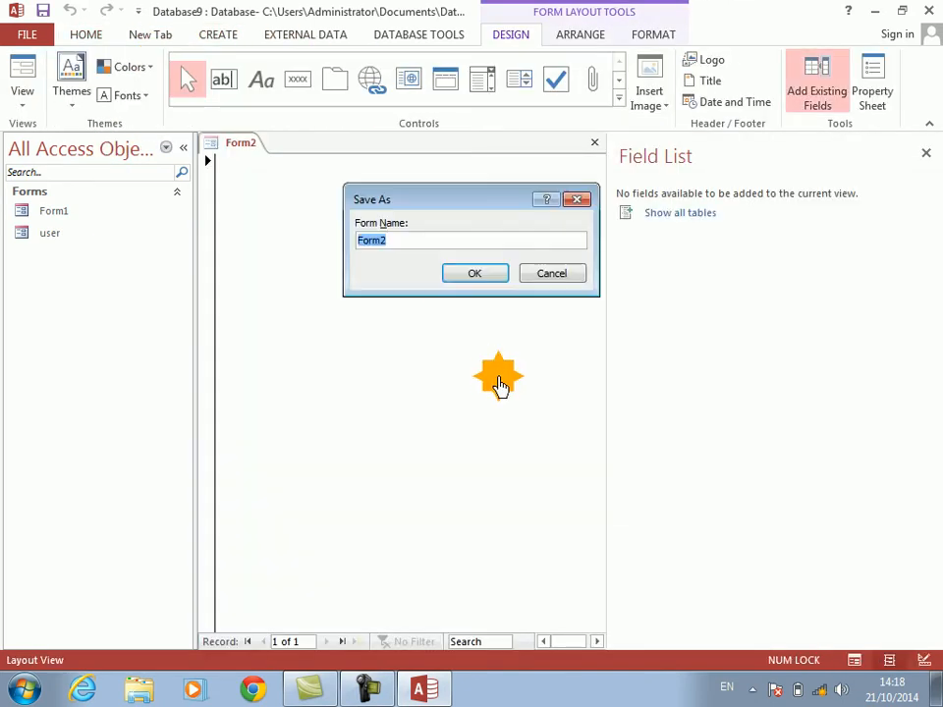
pyautogui.write('emp')
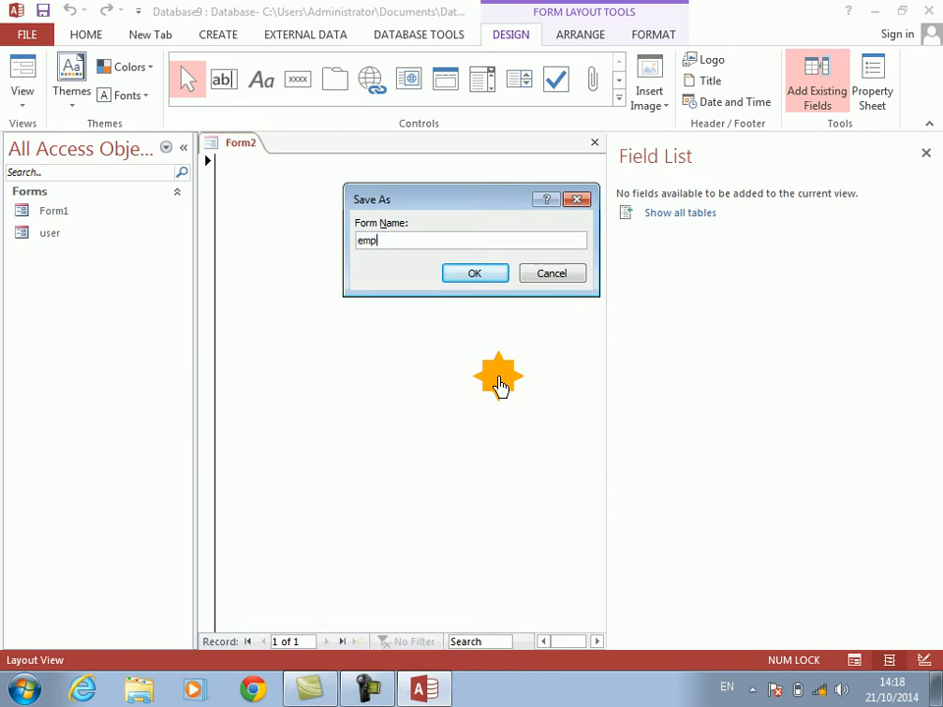
pyautogui.press('Return')
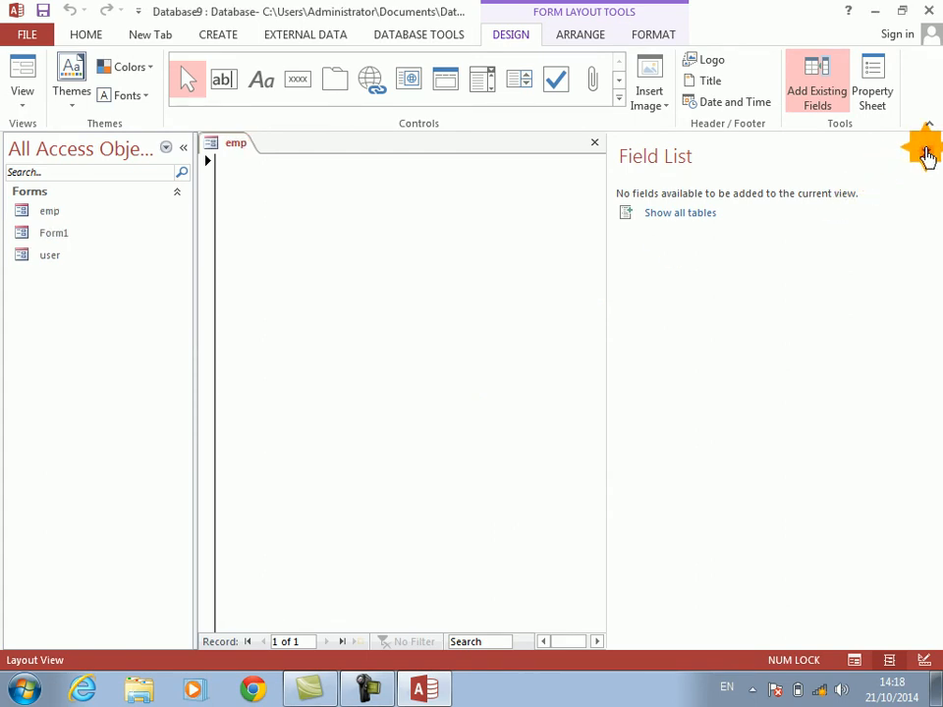
# Step: Switch the emp form to Design View and give its Detail section a light olive green back color
pyautogui.click(926, 153)
pyautogui.rightClick(617, 307)
pyautogui.click(652, 360)
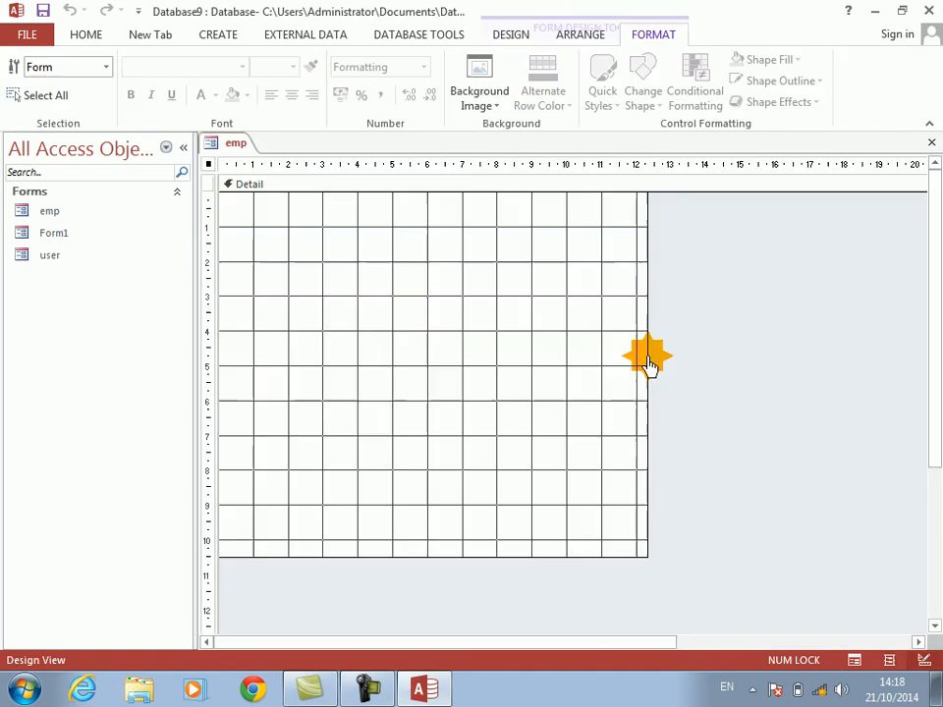
pyautogui.rightClick(500, 324)
pyautogui.moveTo(620, 398)
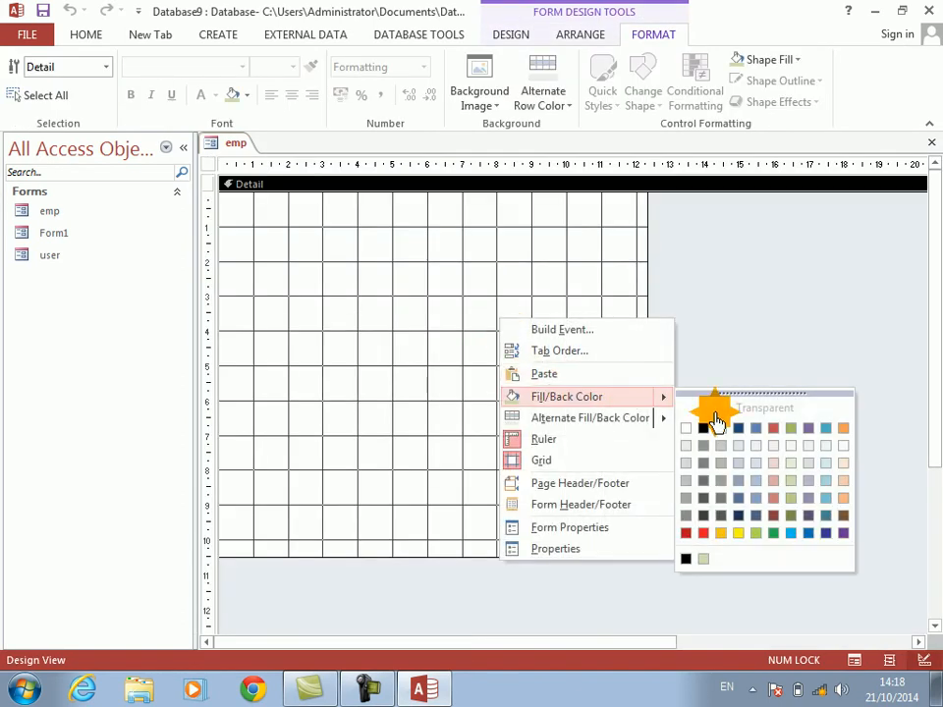
pyautogui.click(796, 488)
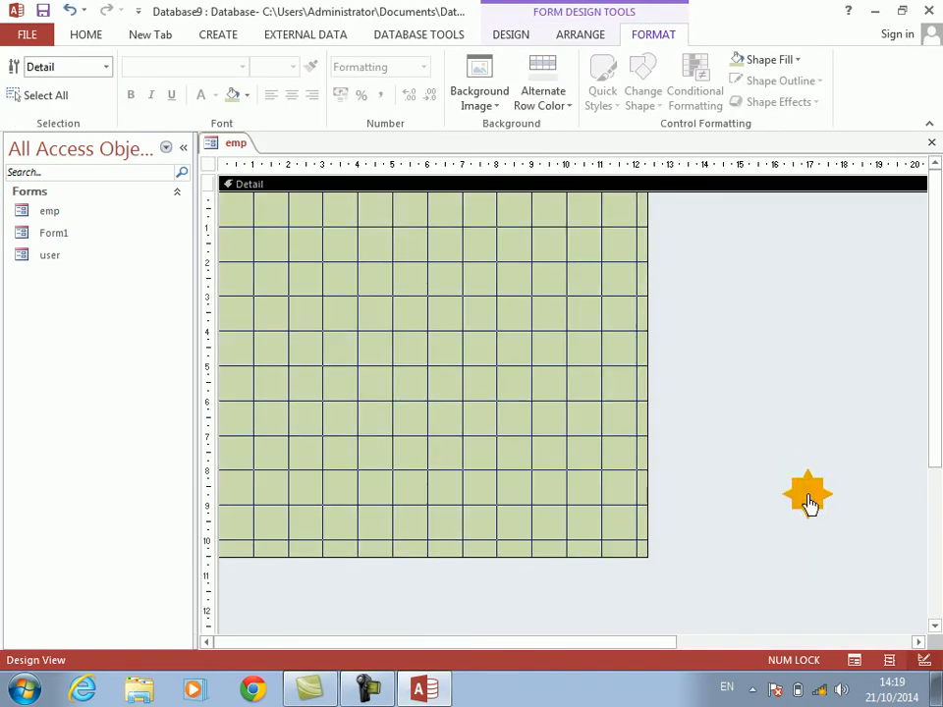
# Step: Set the emp form's Pop Up property to Yes and close the form
pyautogui.rightClick(814, 562)
pyautogui.click(845, 660)
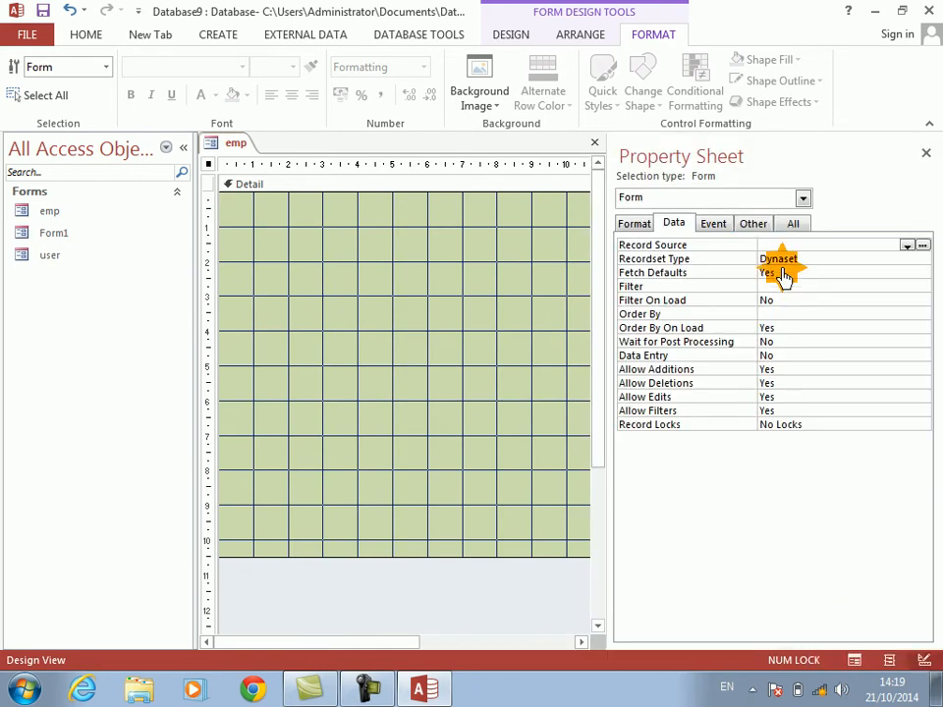
pyautogui.click(752, 224)
pyautogui.click(639, 246)
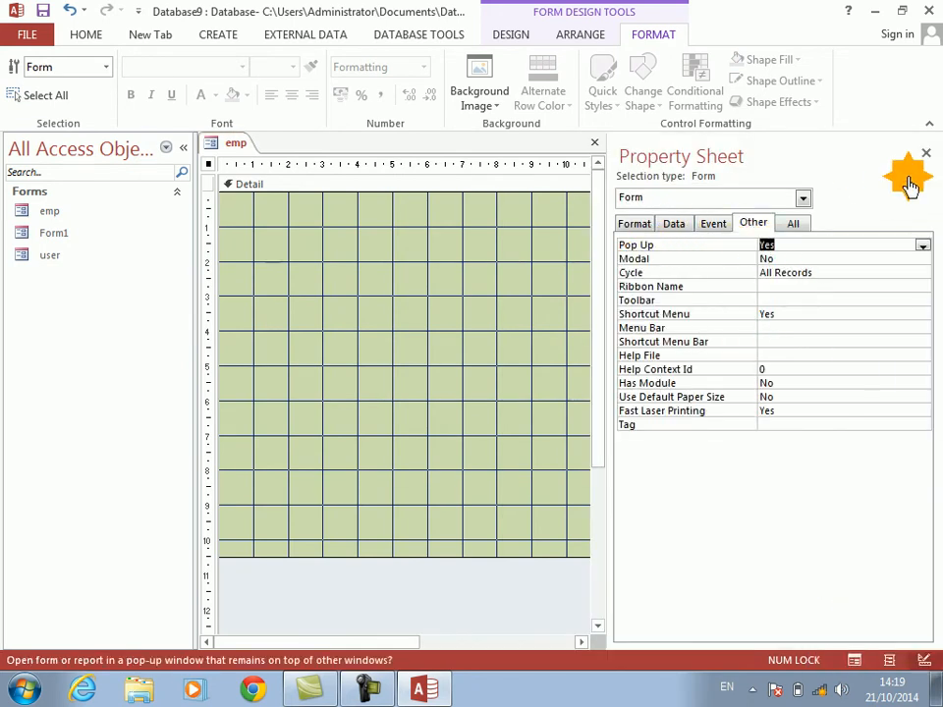
pyautogui.click(925, 152)
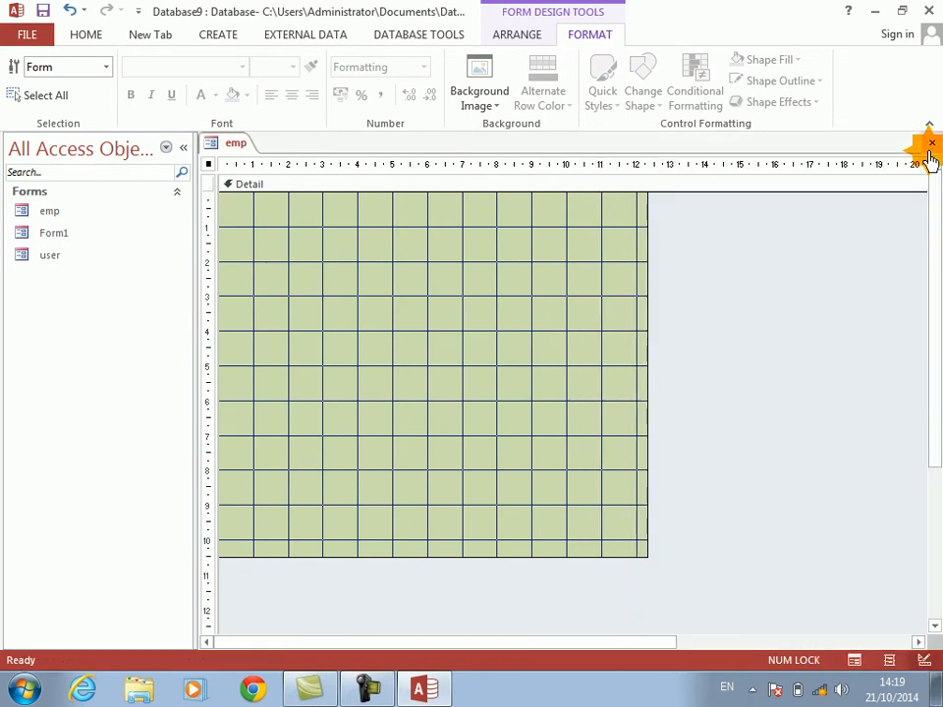
pyautogui.click(931, 146)
# Step: Open the user form and switch it to Design View
pyautogui.click(51, 254)
pyautogui.doubleClick(53, 265)
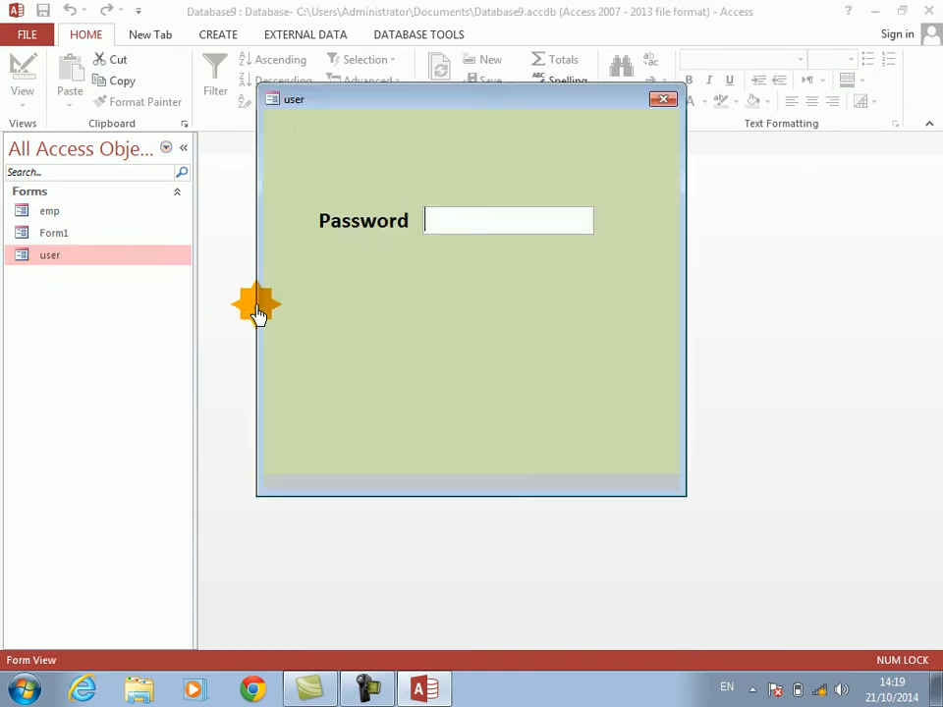
pyautogui.rightClick(446, 338)
pyautogui.click(490, 389)
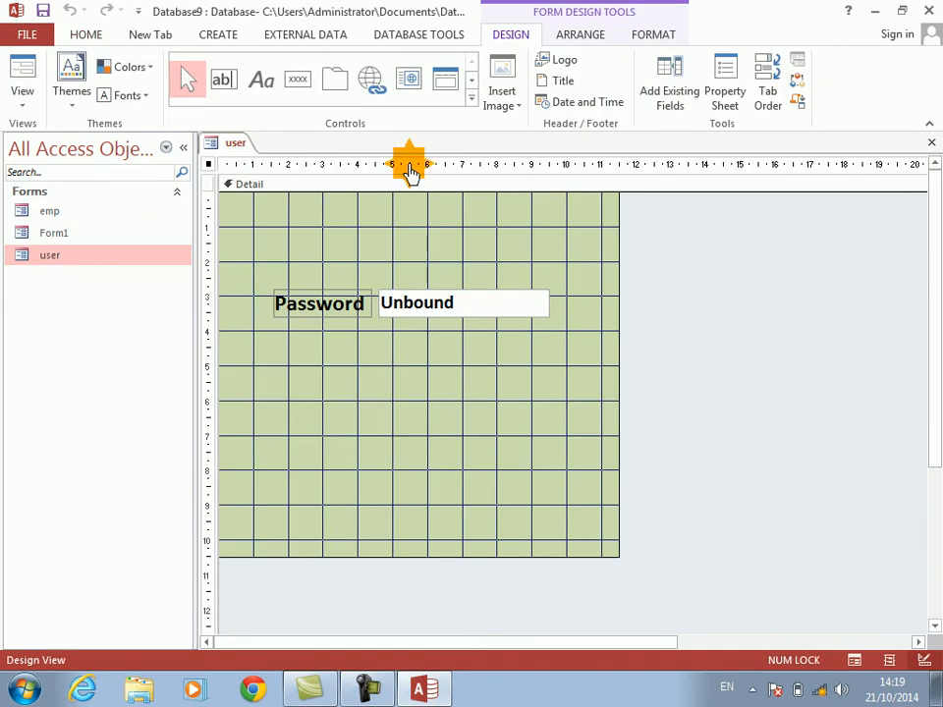
# Step: Insert a Windows Media Player ActiveX control into the user form
pyautogui.click(471, 105)
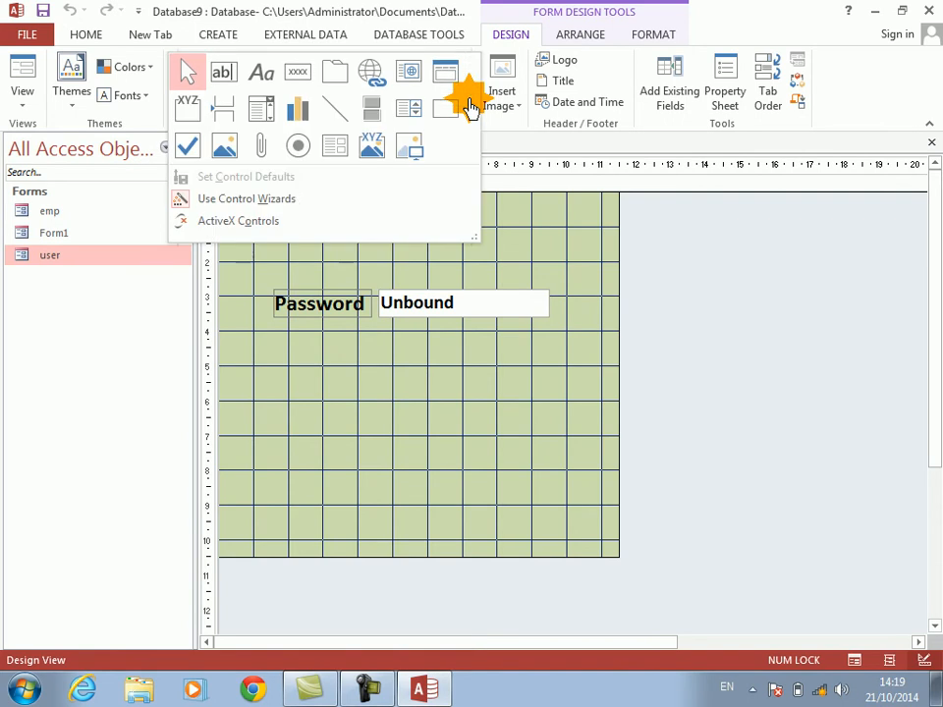
pyautogui.click(237, 232)
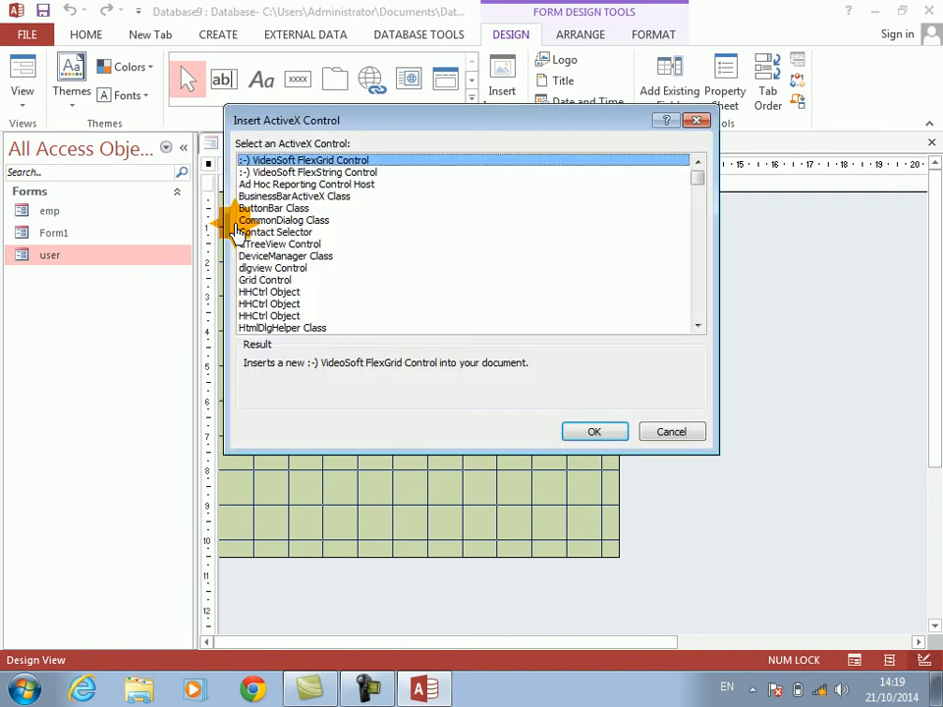
pyautogui.moveTo(695, 177); pyautogui.dragTo(685, 360)
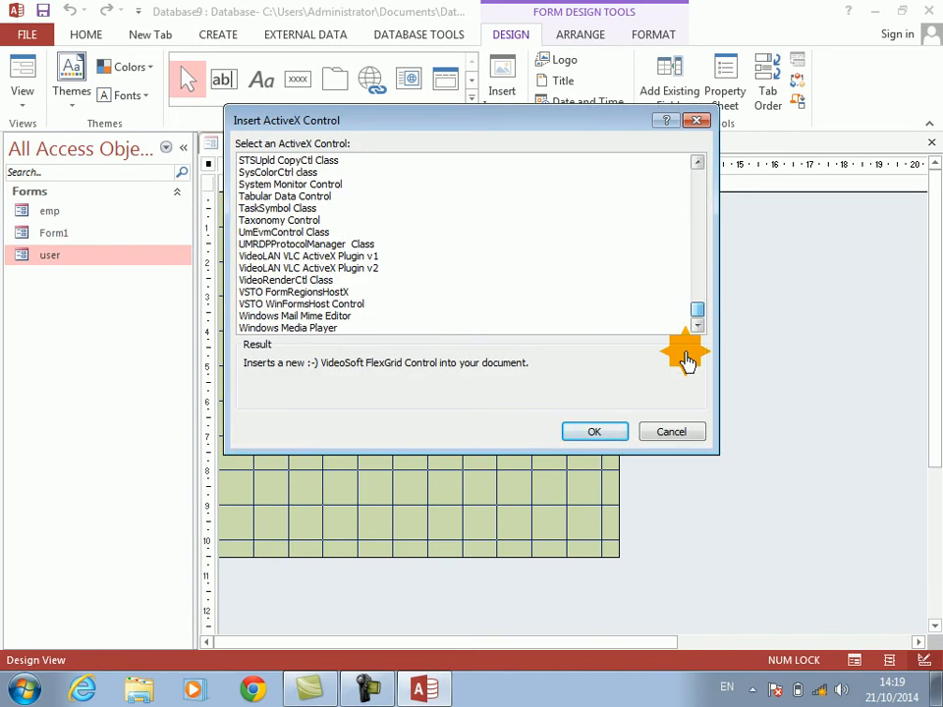
pyautogui.click(277, 329)
pyautogui.doubleClick(277, 329)
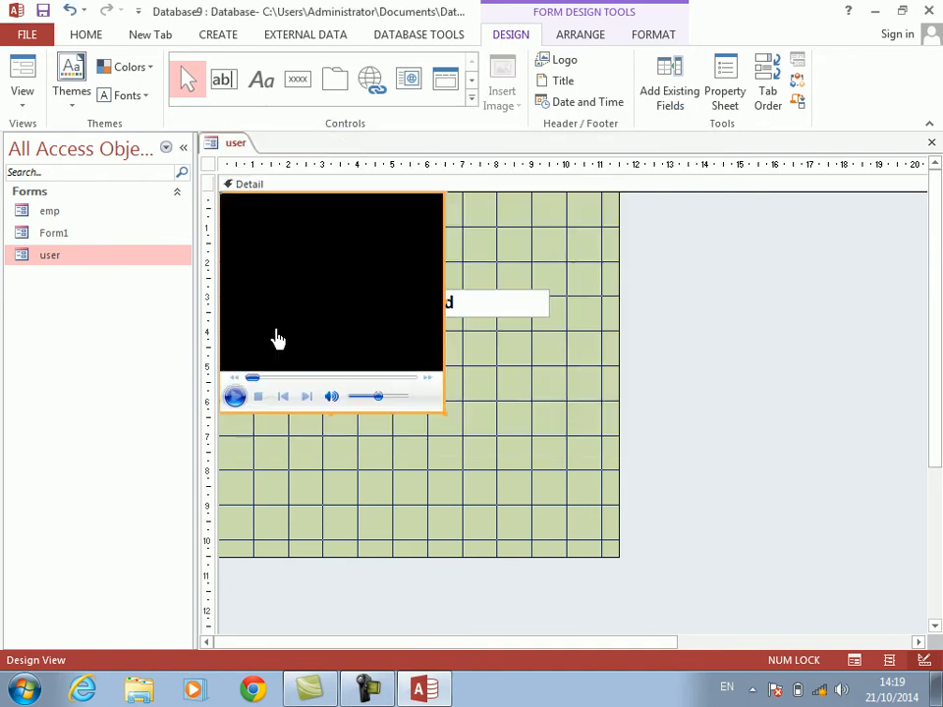
# Step: Name the Windows Media Player control media and shrink it to about 2.7 cm wide by 2 cm high
pyautogui.rightClick(381, 329)
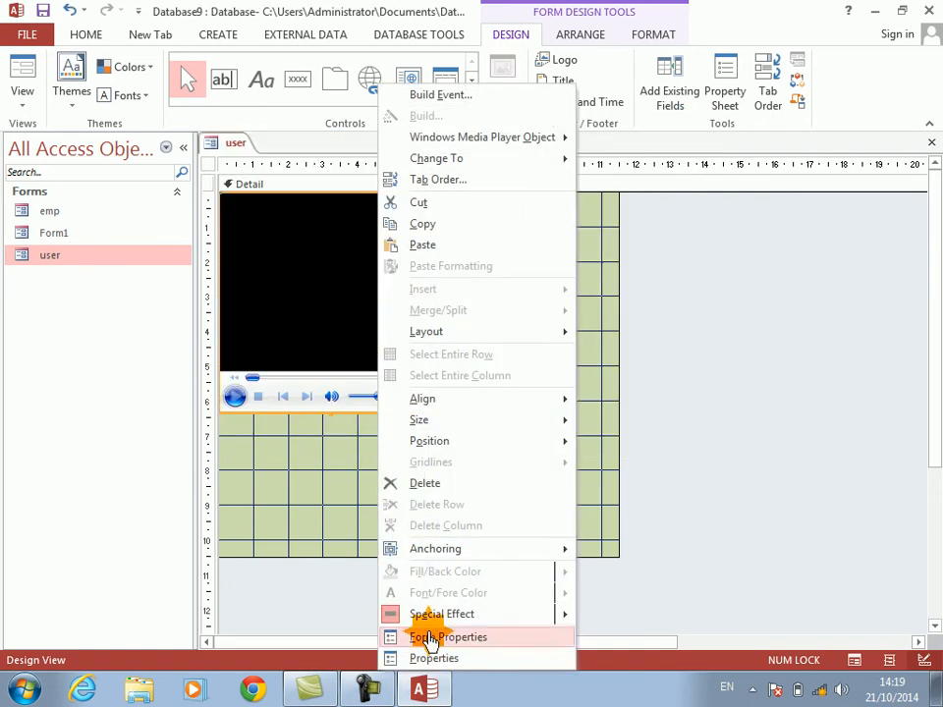
pyautogui.click(423, 658)
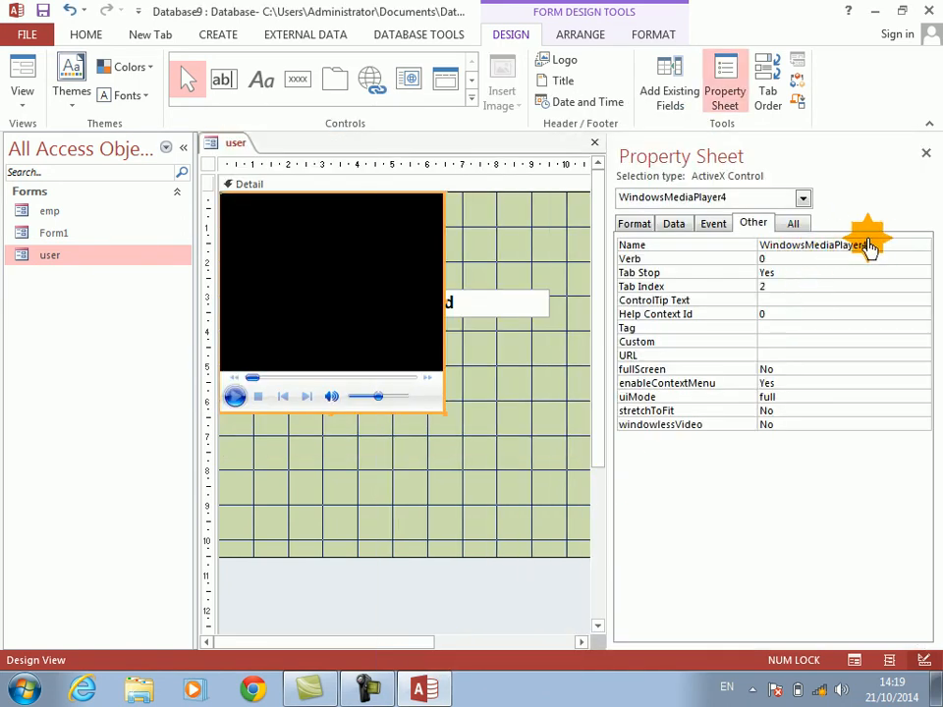
pyautogui.click(870, 245)
pyautogui.write('media')
pyautogui.press('Return')
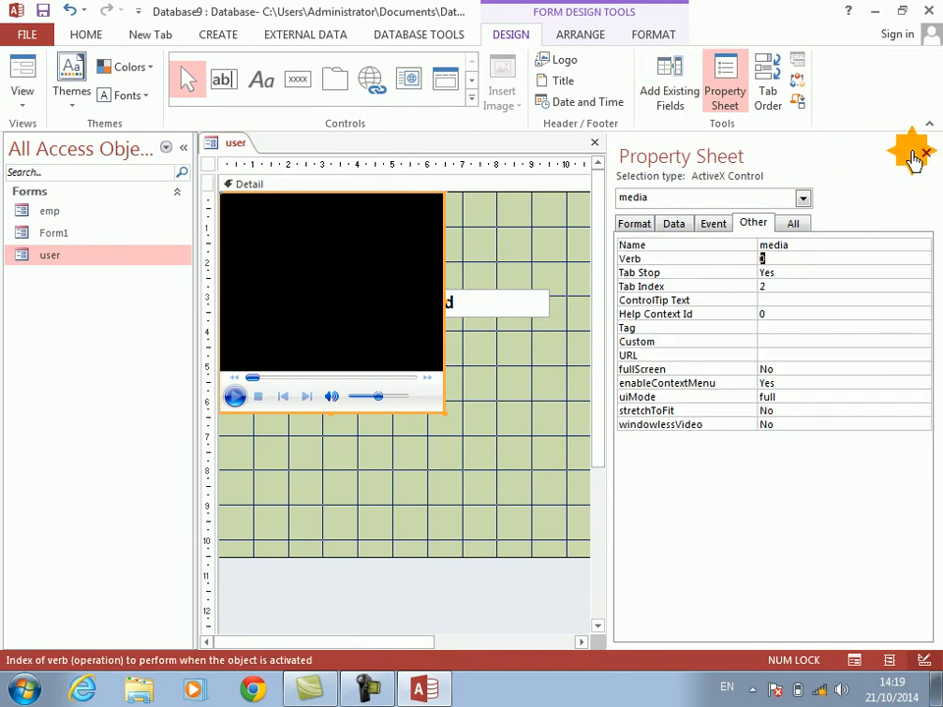
pyautogui.click(926, 152)
pyautogui.moveTo(454, 413); pyautogui.dragTo(313, 263)
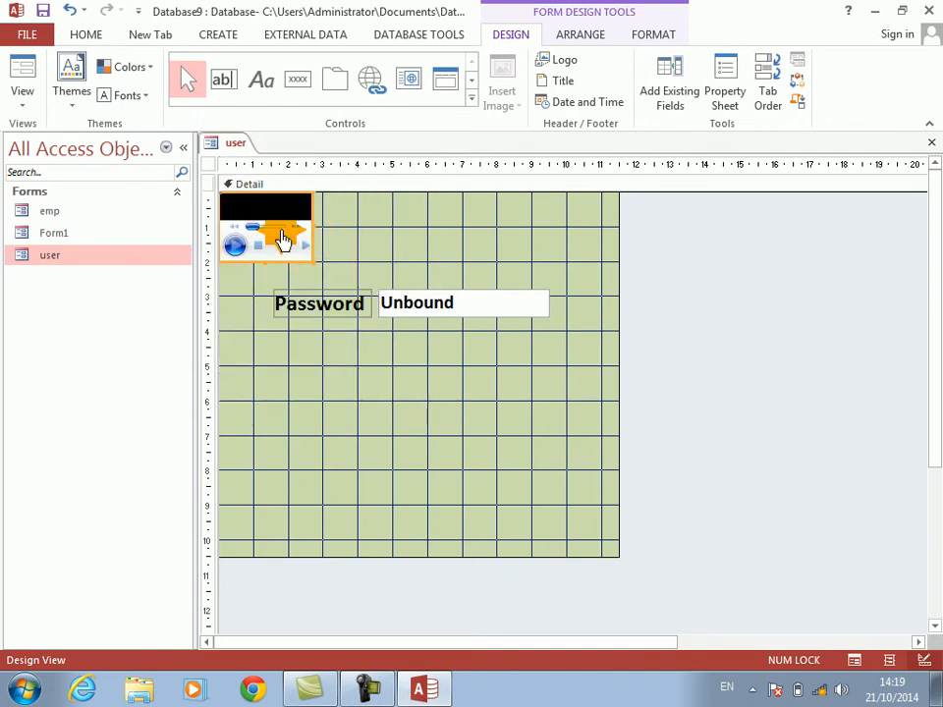
# Step: Hide the Windows Media Player control using its Visible property and display the user form in Form View
pyautogui.rightClick(282, 239)
pyautogui.click(344, 659)
pyautogui.click(635, 224)
pyautogui.click(925, 153)
pyautogui.click(29, 72)
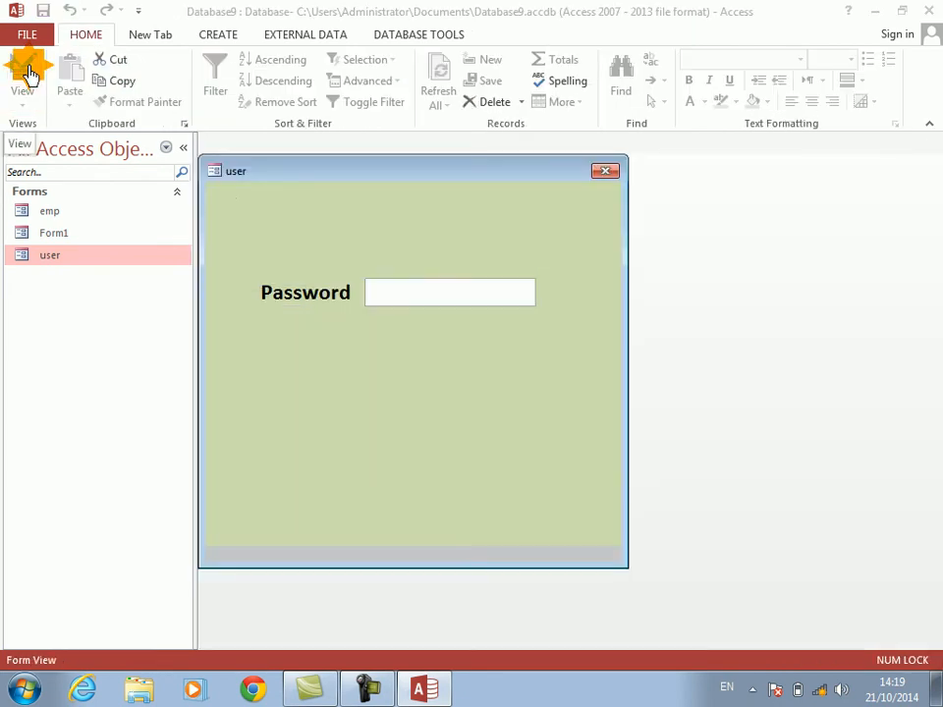
# Step: Return to Design View and add a command button captioned LOGIN, about 1.9 cm by 0.8 cm, below the password text box
pyautogui.rightClick(424, 485)
pyautogui.click(472, 342)
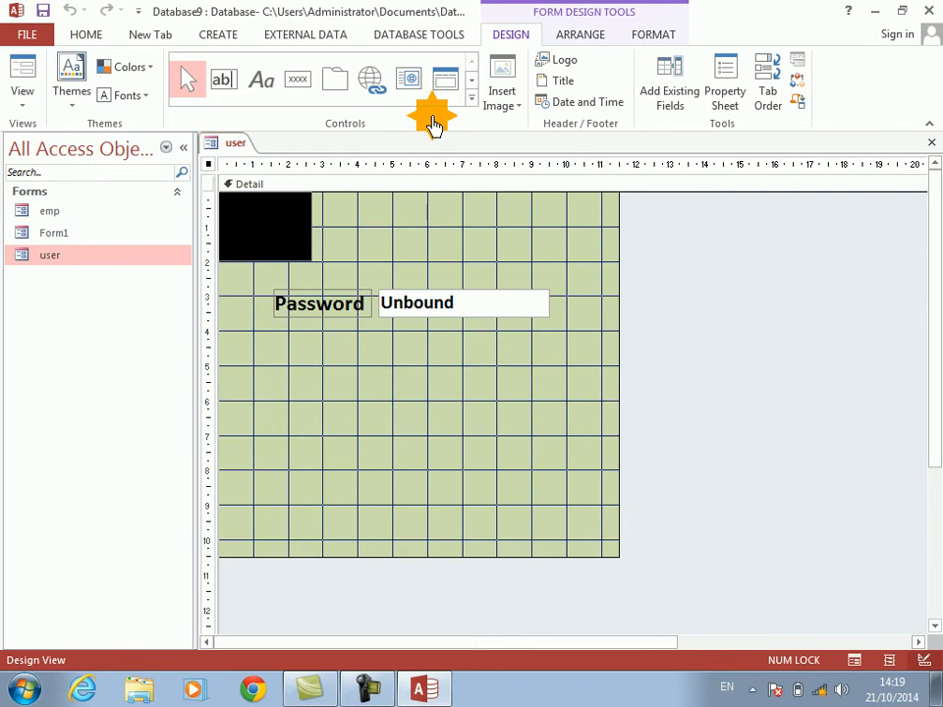
pyautogui.click(302, 93)
pyautogui.moveTo(380, 335); pyautogui.dragTo(446, 354)
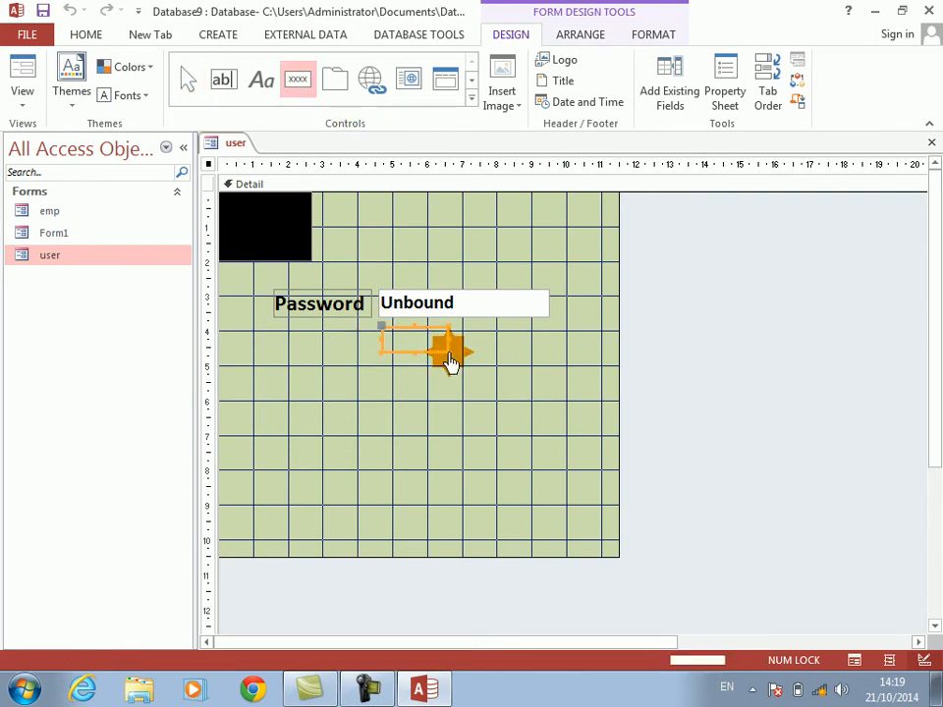
pyautogui.press('Escape')
pyautogui.click(449, 353)
pyautogui.press('BackSpace')
pyautogui.press('BackSpace')
pyautogui.press('BackSpace')
pyautogui.press('BackSpace')
pyautogui.press('BackSpace')
pyautogui.press('BackSpace')
pyautogui.press('BackSpace')
pyautogui.press('BackSpace')
pyautogui.press('capslock')
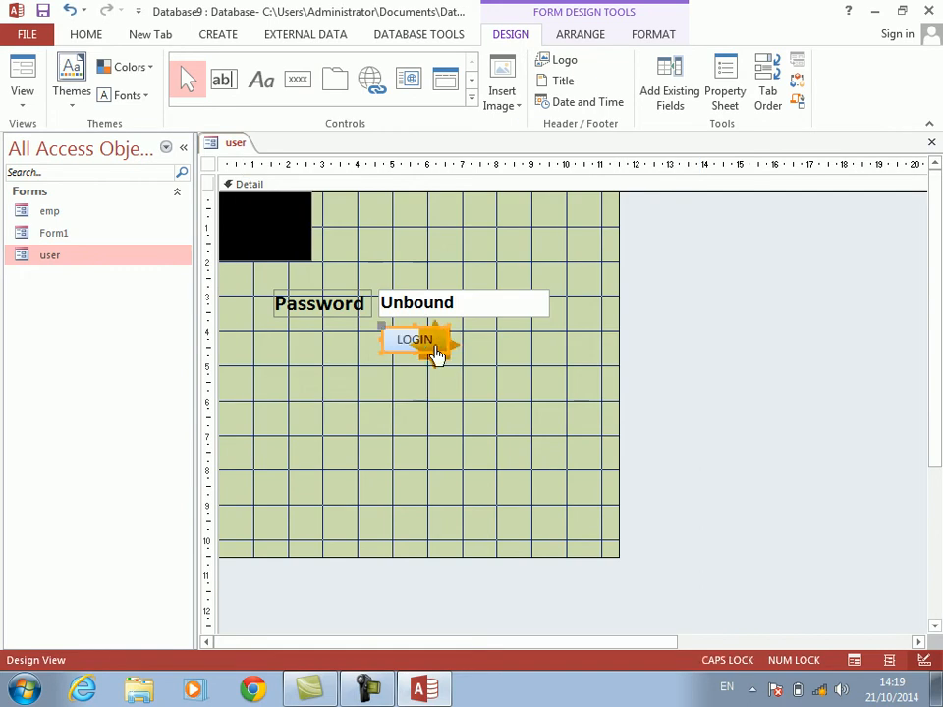
# Step: Create the LOGIN button's click event procedure with the Code Builder and close the Project Explorer
pyautogui.rightClick(438, 352)
pyautogui.click(480, 116)
pyautogui.press('Down')
pyautogui.press('Down')
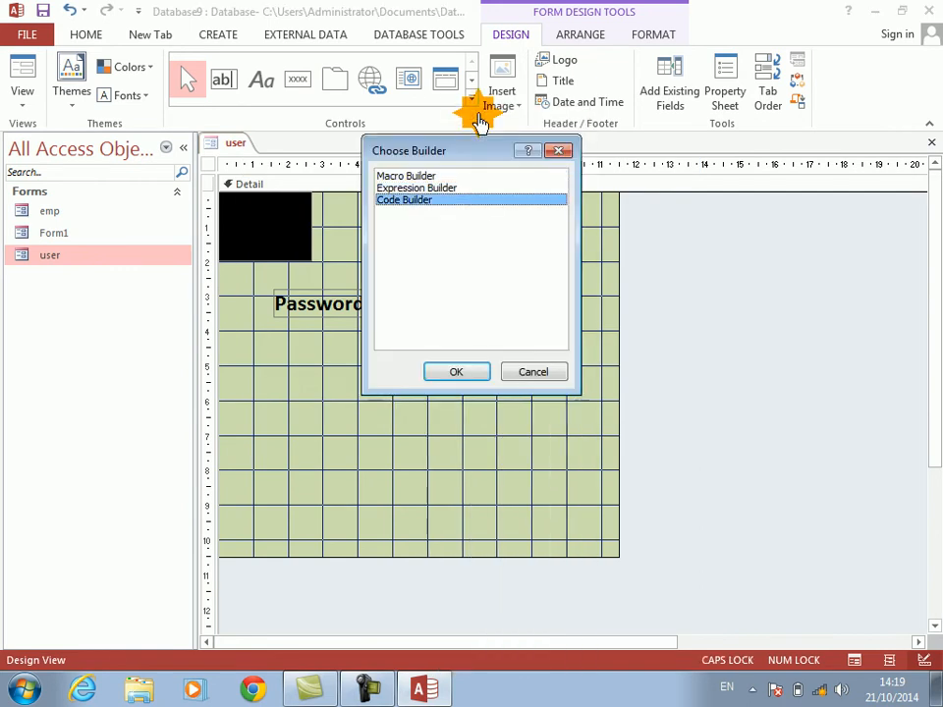
pyautogui.press('Return')
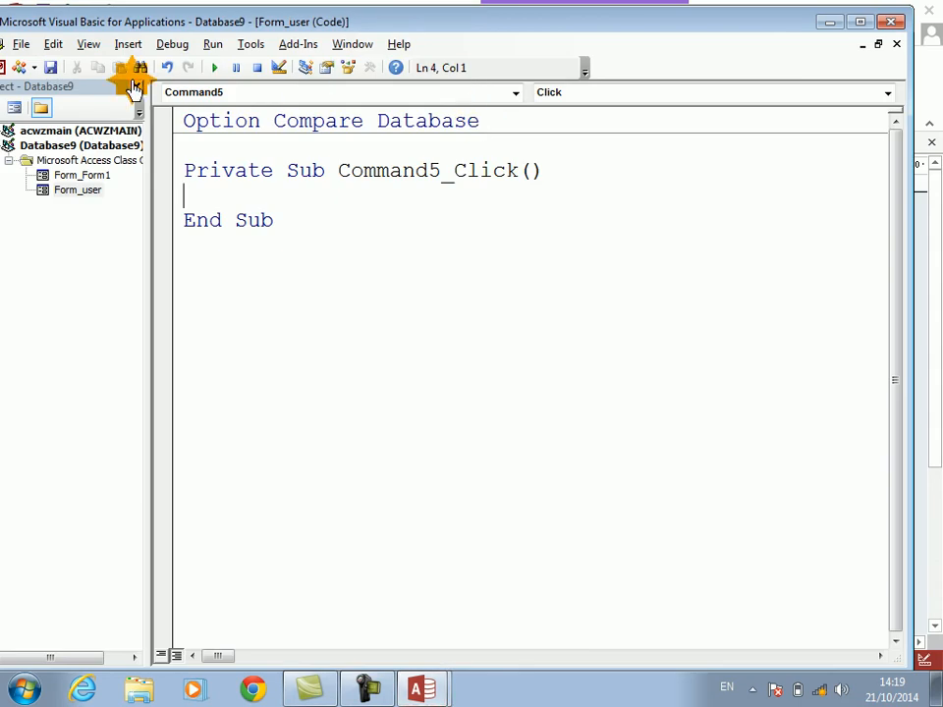
pyautogui.click(137, 87)
# Step: Start the click procedure with an If statement testing whether Me.Text0.Value equals the login password
pyautogui.write('IF ME.TE')
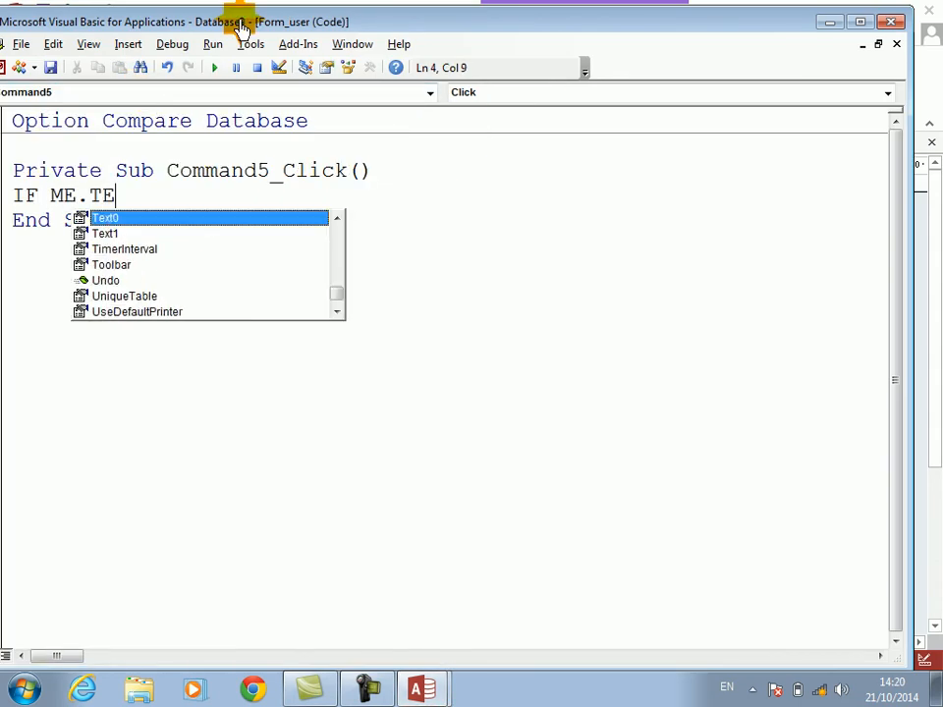
pyautogui.press('Tab')
pyautogui.write('.Value')
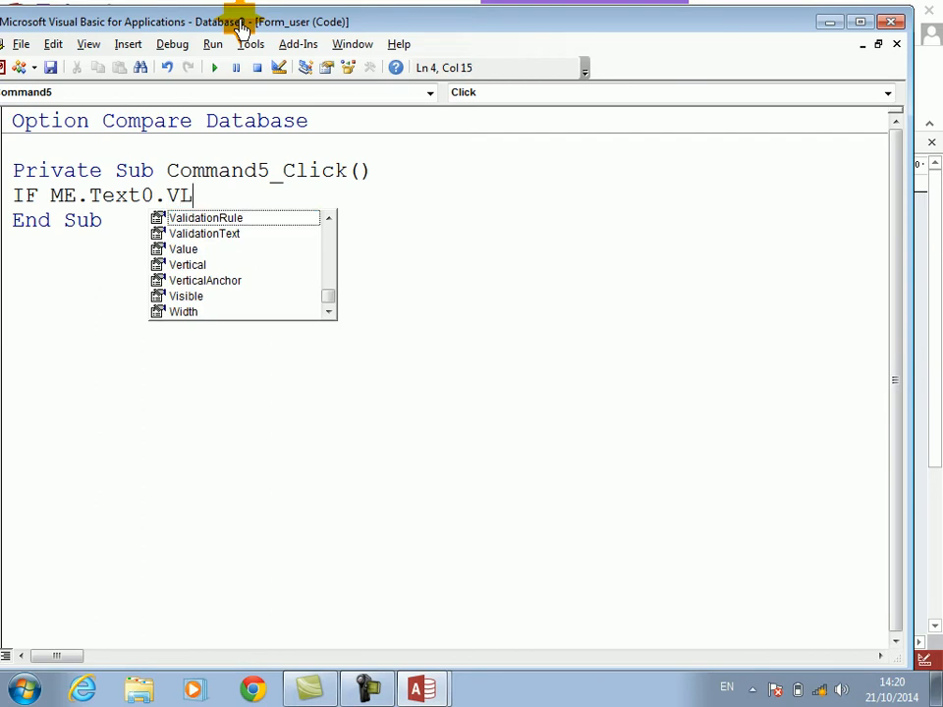
pyautogui.press('Tab')
pyautogui.write('="AFG')
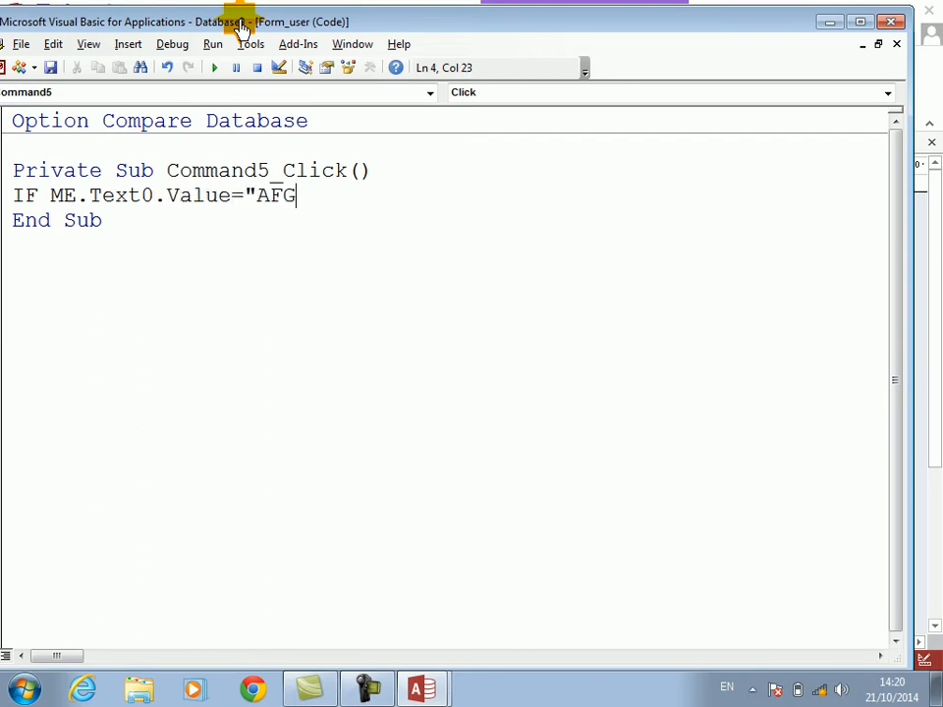
pyautogui.write('HAN" THEN')
pyautogui.press('Return')
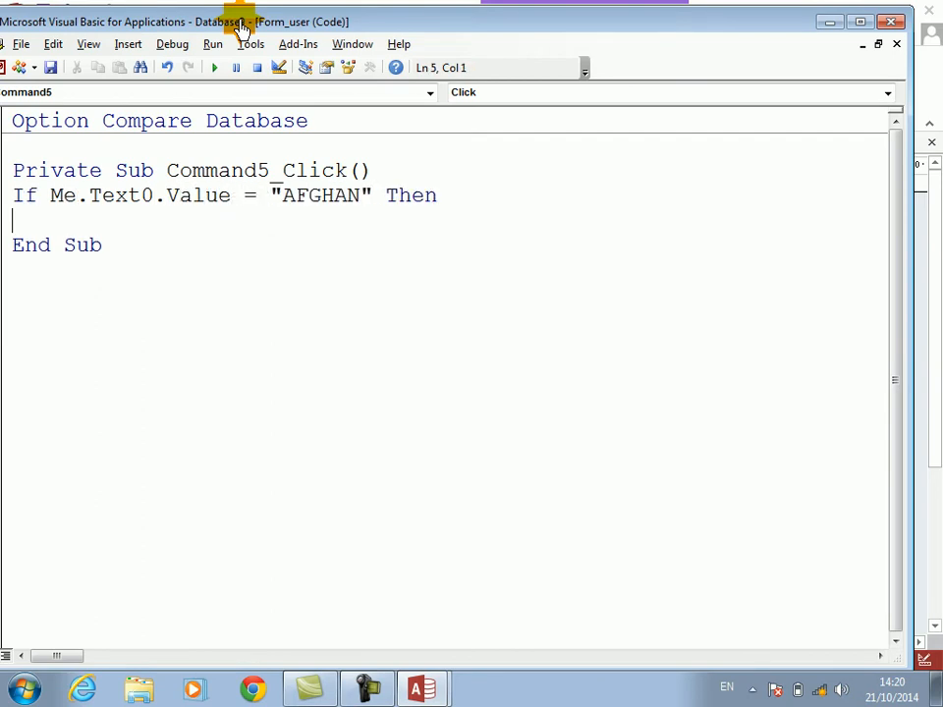
# Step: Add the line DoCmd.OpenForm "EMP" under the password condition
pyautogui.write('DOCM')
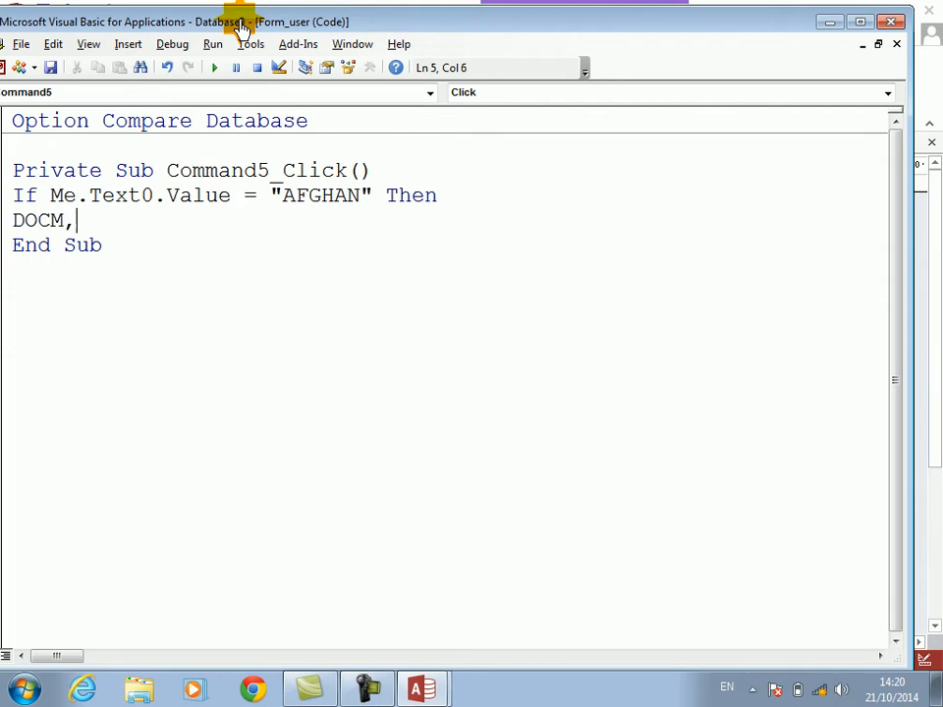
pyautogui.write('D.OPENFORM')
pyautogui.press('Tab')
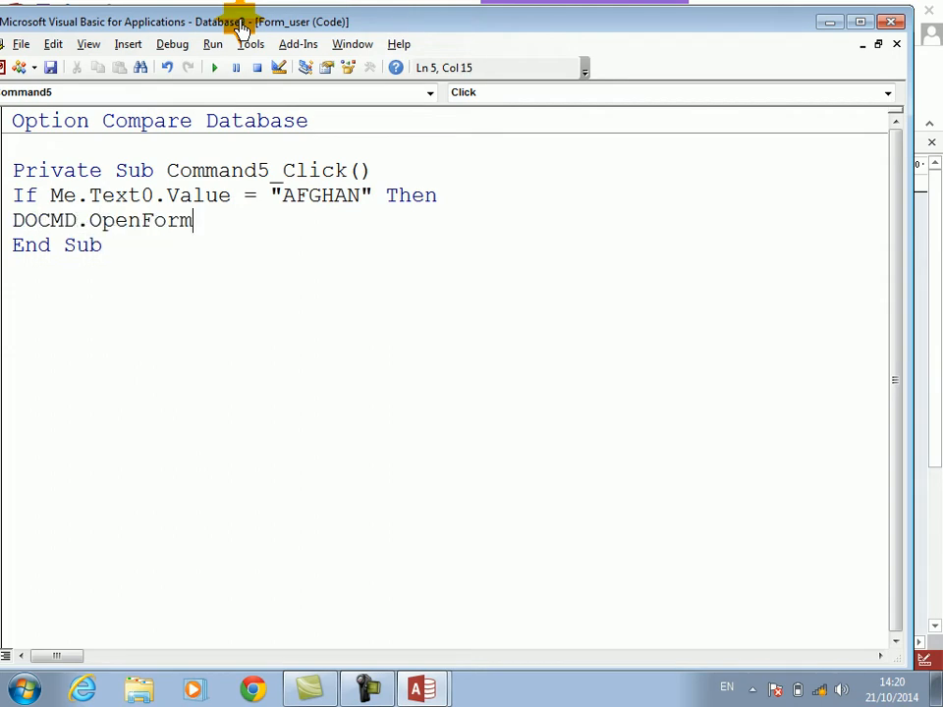
pyautogui.write('"EMP"')
pyautogui.press('Return')
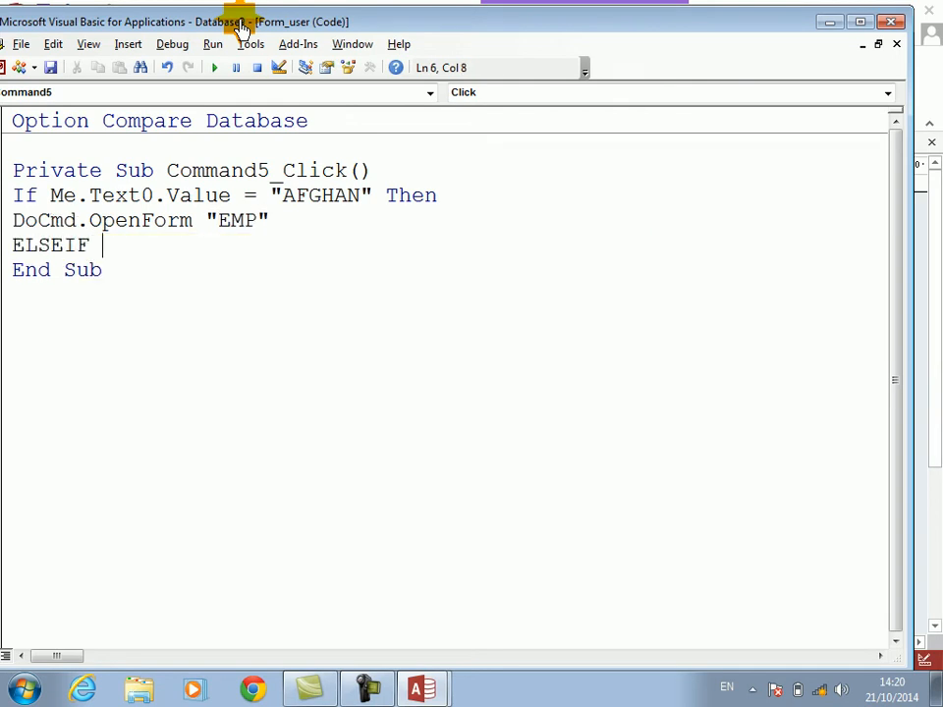
# Step: Add an ElseIf branch testing whether Text0.Value differs from the login password
pyautogui.write('ELSEIF ME.')
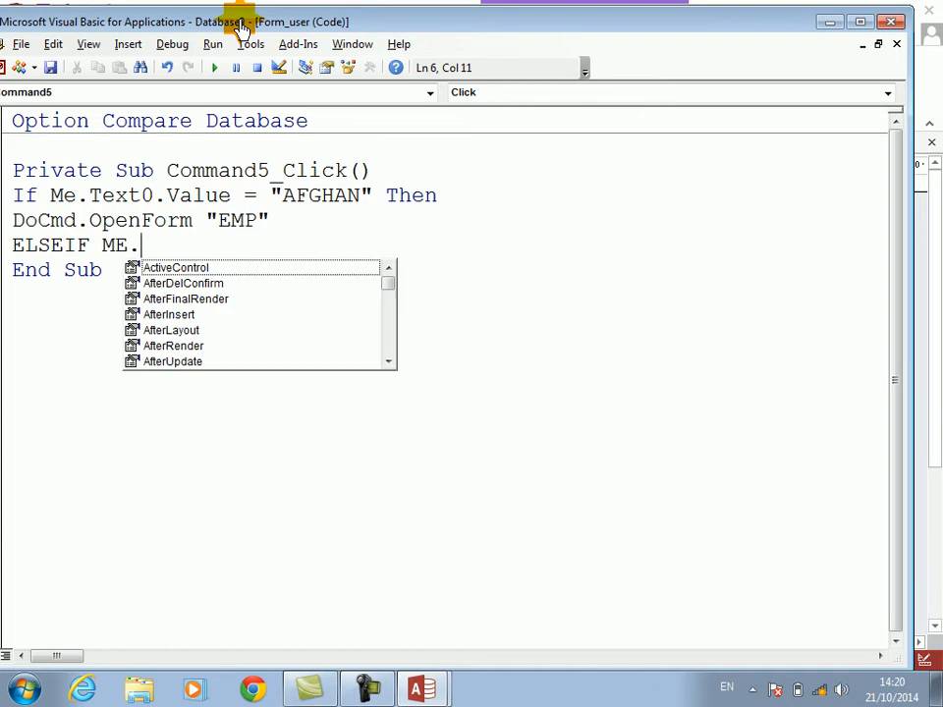
pyautogui.press('BackSpace')
pyautogui.press('BackSpace')
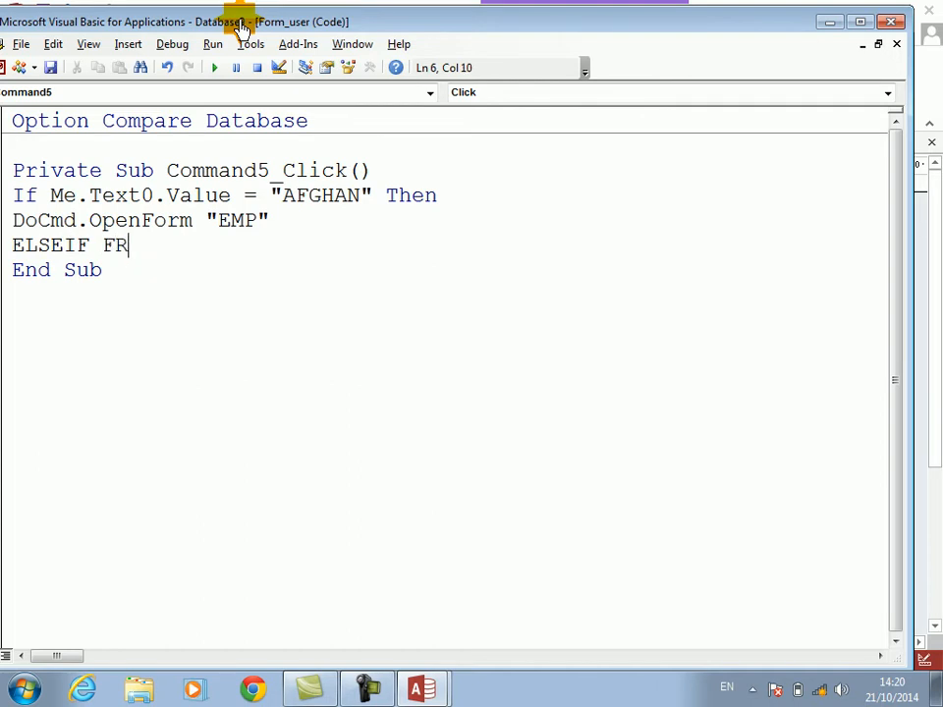
pyautogui.write('.VALU')
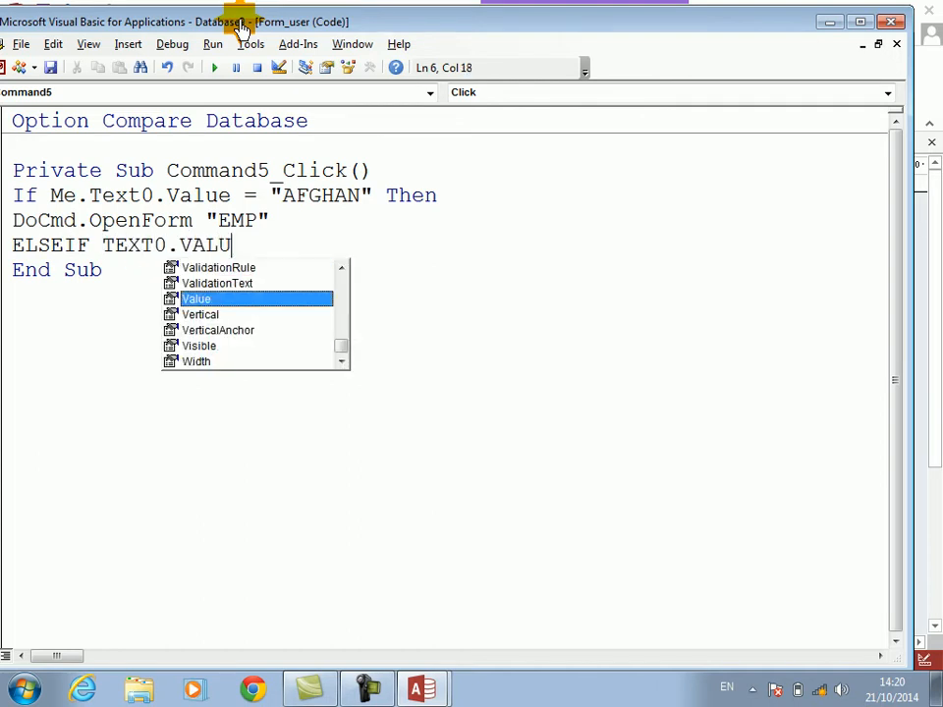
pyautogui.press('Tab')
pyautogui.write('<>"A')
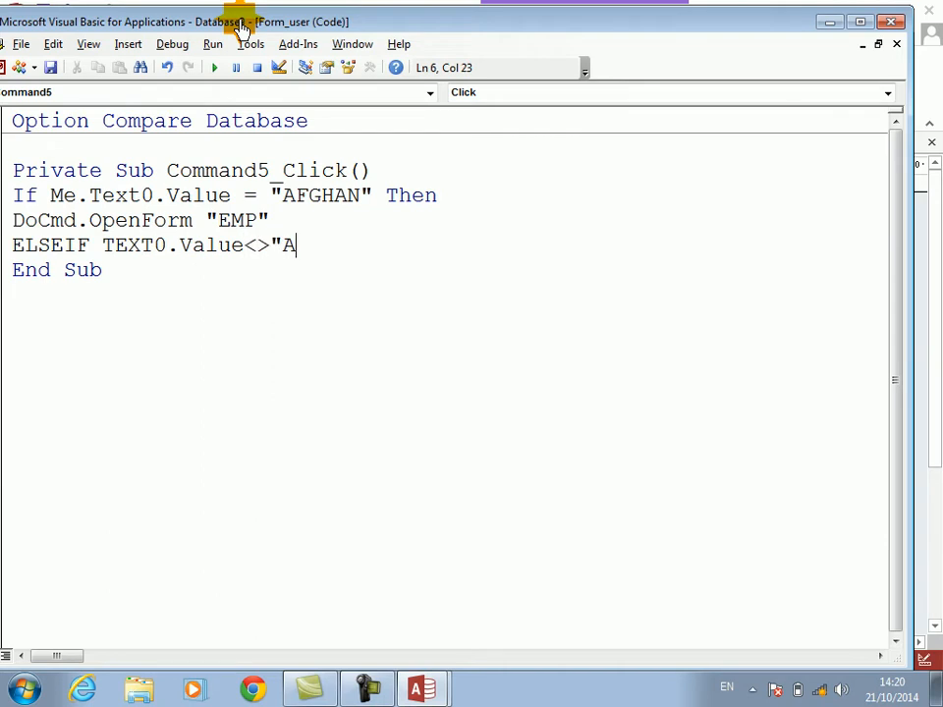
pyautogui.write('FGHAN" THEN')
pyautogui.press('Return')
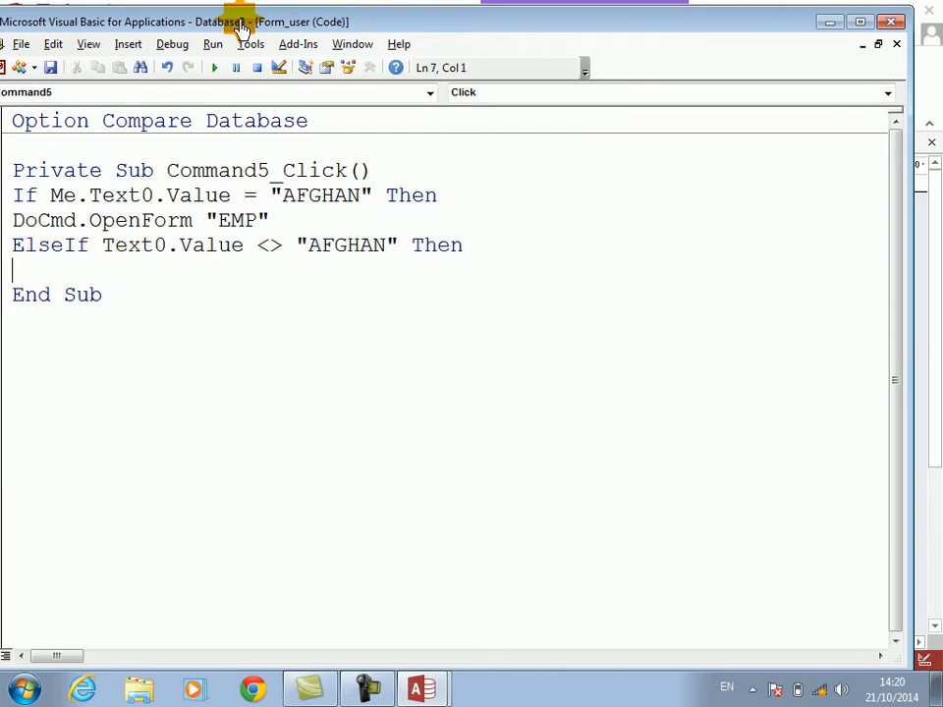
# Step: In the ElseIf branch, add Text1.Value = Text1.Value + 1 and close the block with End If
pyautogui.write('TEXT1.VALU')
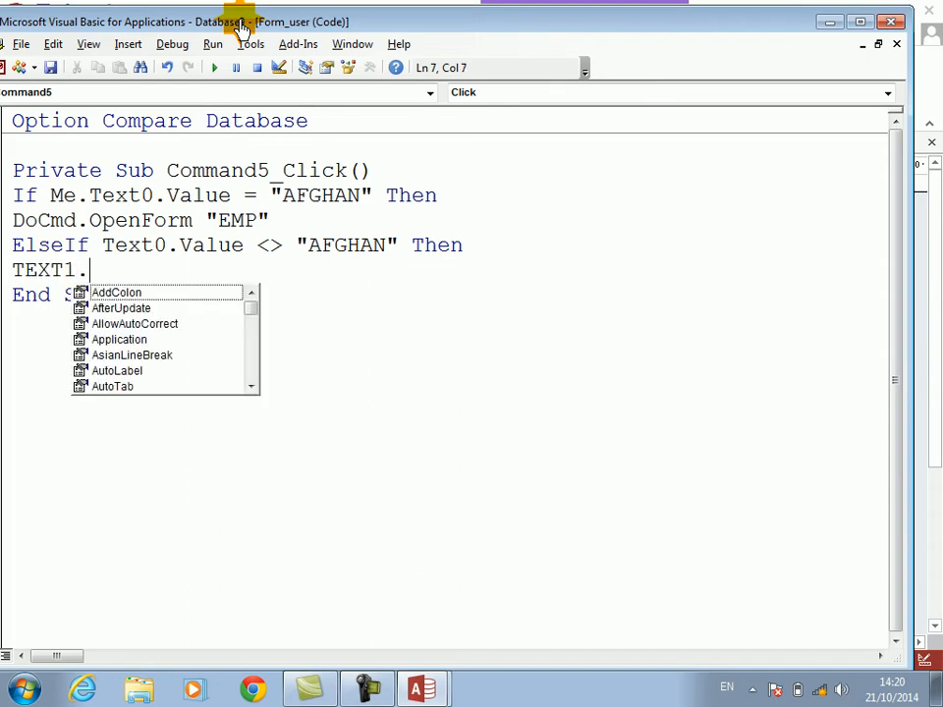
pyautogui.press('Tab')
pyautogui.write('=TEXT1.VALU')
pyautogui.press('Tab')
pyautogui.write('+ ')
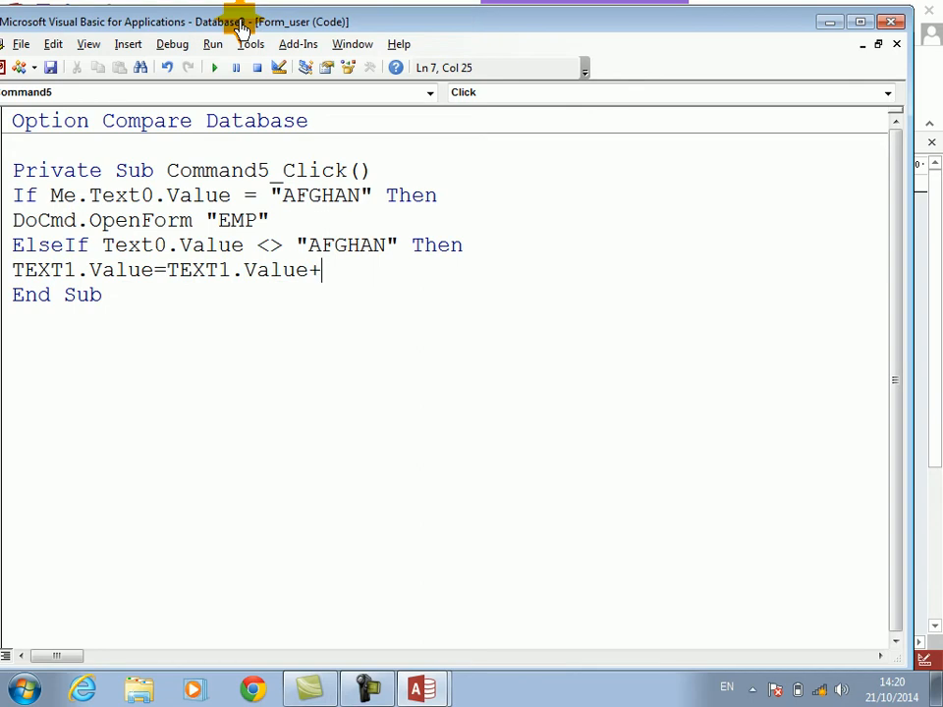
pyautogui.write('1')
pyautogui.press('Return')
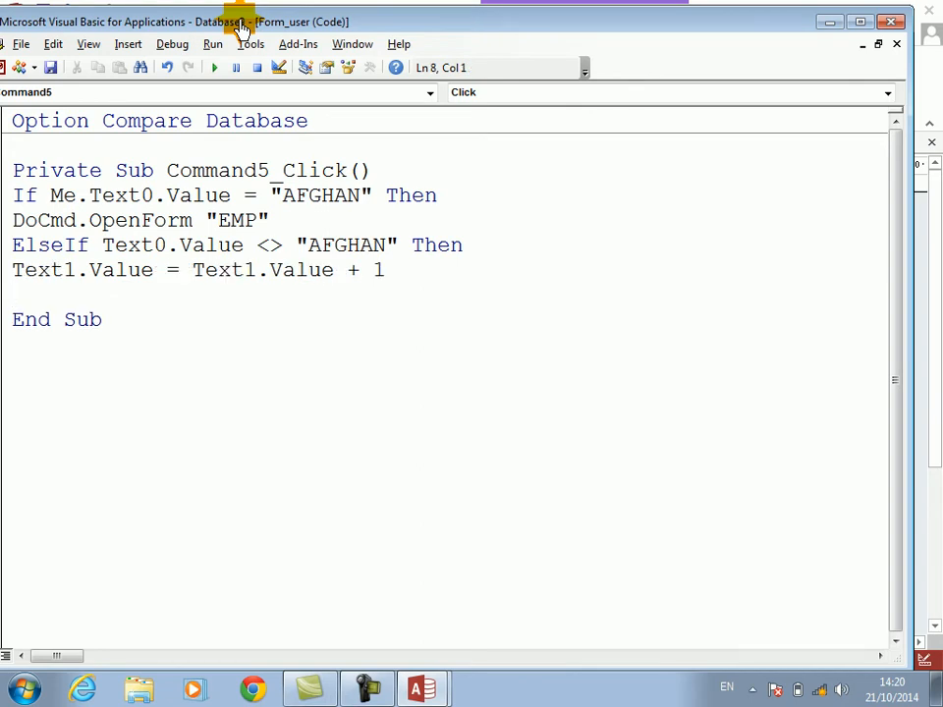
pyautogui.write('ENDIF')
pyautogui.press('Return')
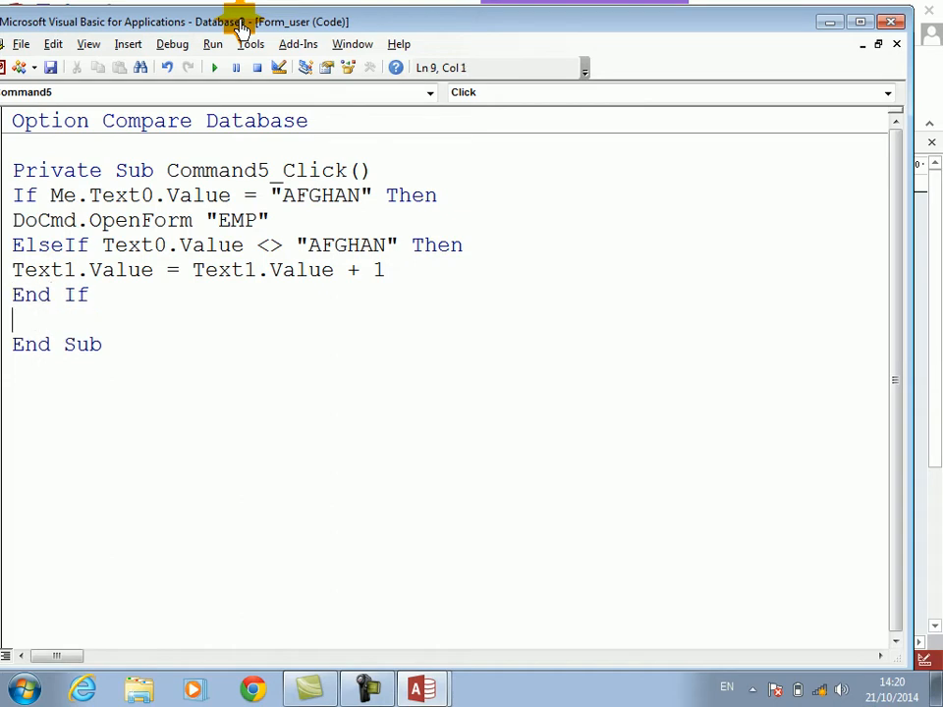
# Step: Above the first If statement, declare Dim A As String and assign A = "D:\ABC.MID"
pyautogui.press('Return')
pyautogui.write('DIM A AS')
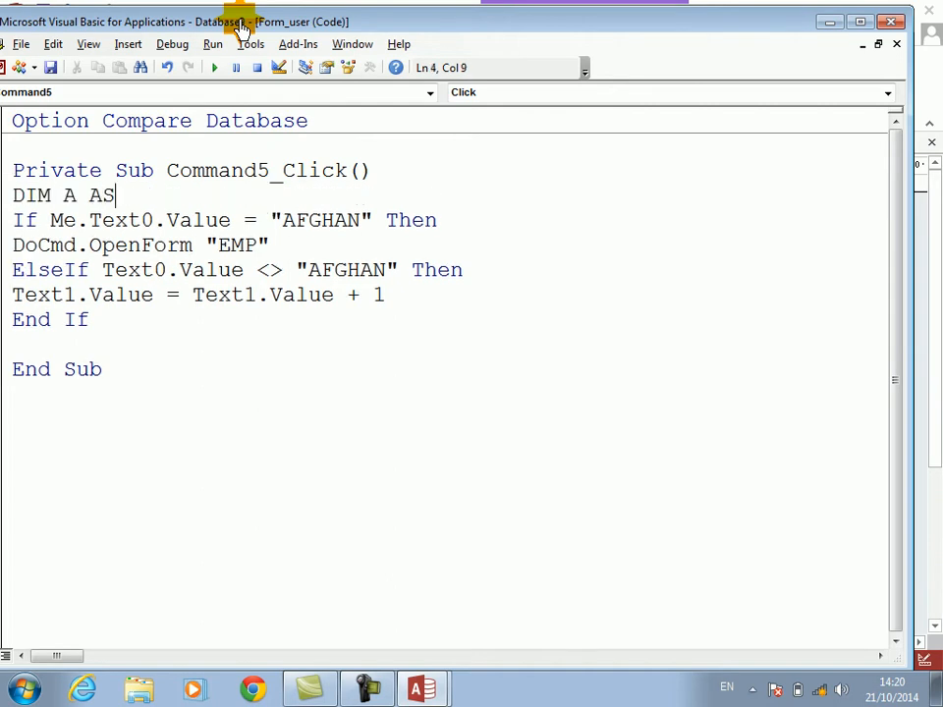
pyautogui.write(' ST')
pyautogui.press('Return')
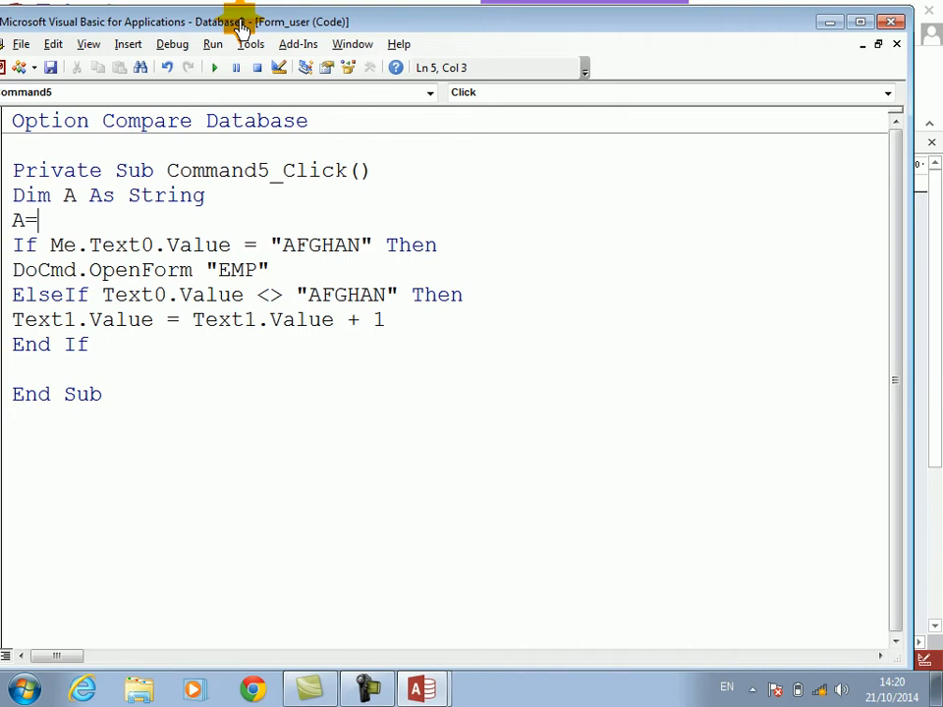
pyautogui.write('A="D:\\ABC.MID')
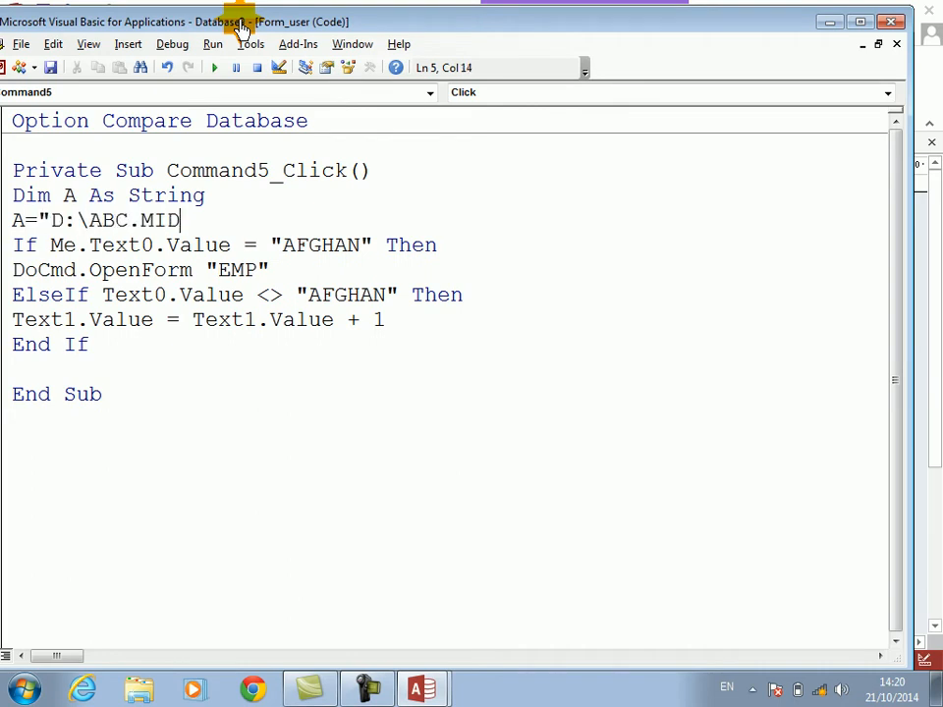
# Step: Below the first End If, begin a second condition: If Text1.Value > 3 Then
pyautogui.press('Down')
pyautogui.press('Down')
pyautogui.press('Down')
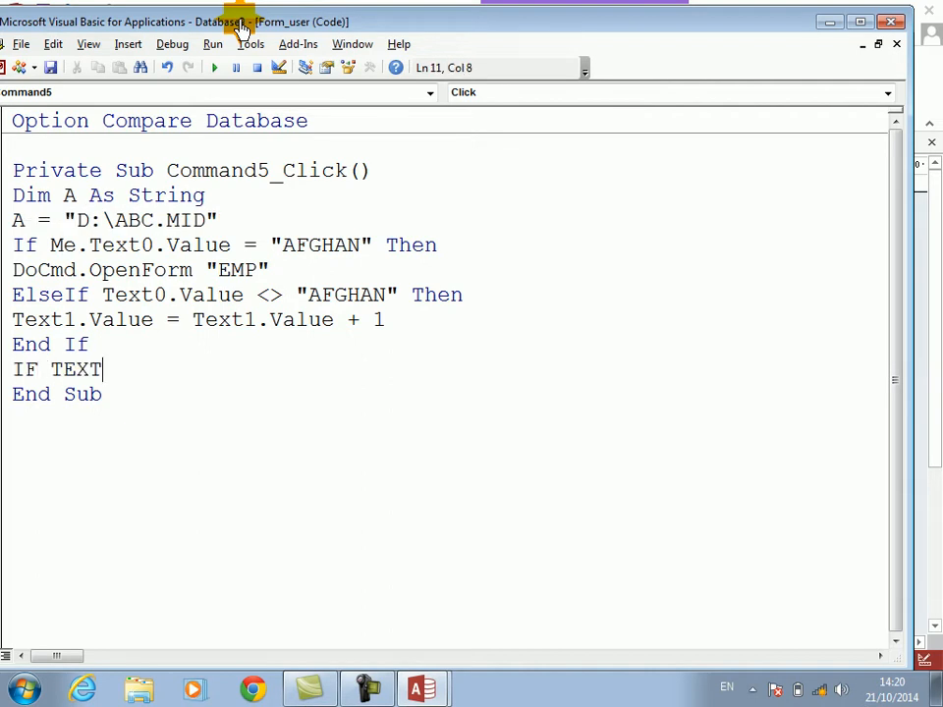
pyautogui.write('IF TEXT1.Value')
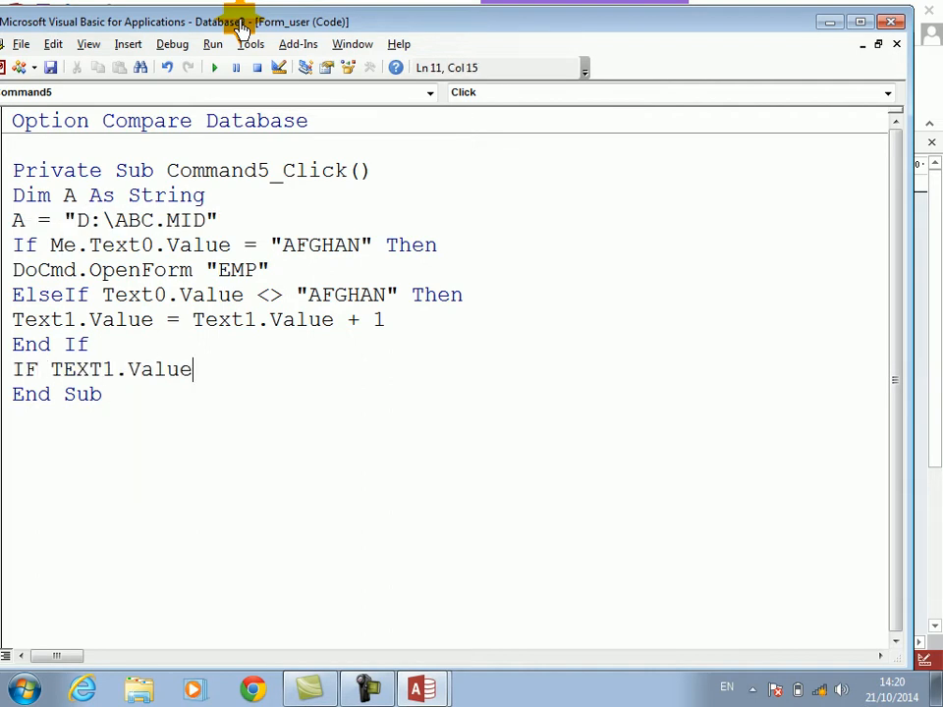
pyautogui.write('>3 THEN')
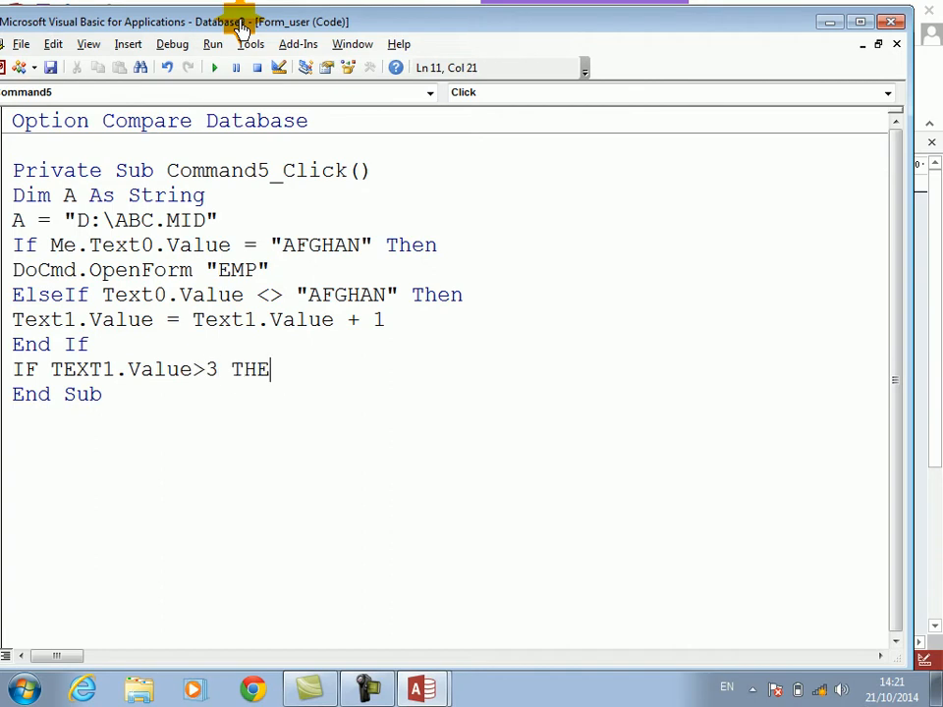
pyautogui.press('Return')
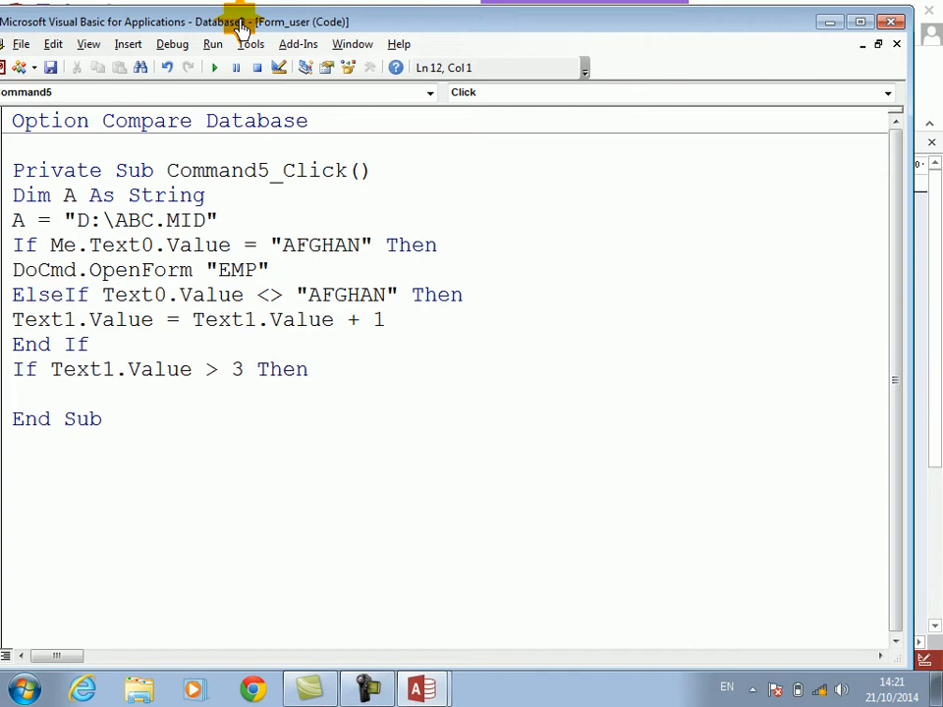
# Step: Inside the counter condition, add media.URL = A and media.play, and close it with End If
pyautogui.write('MEDIA.URL')
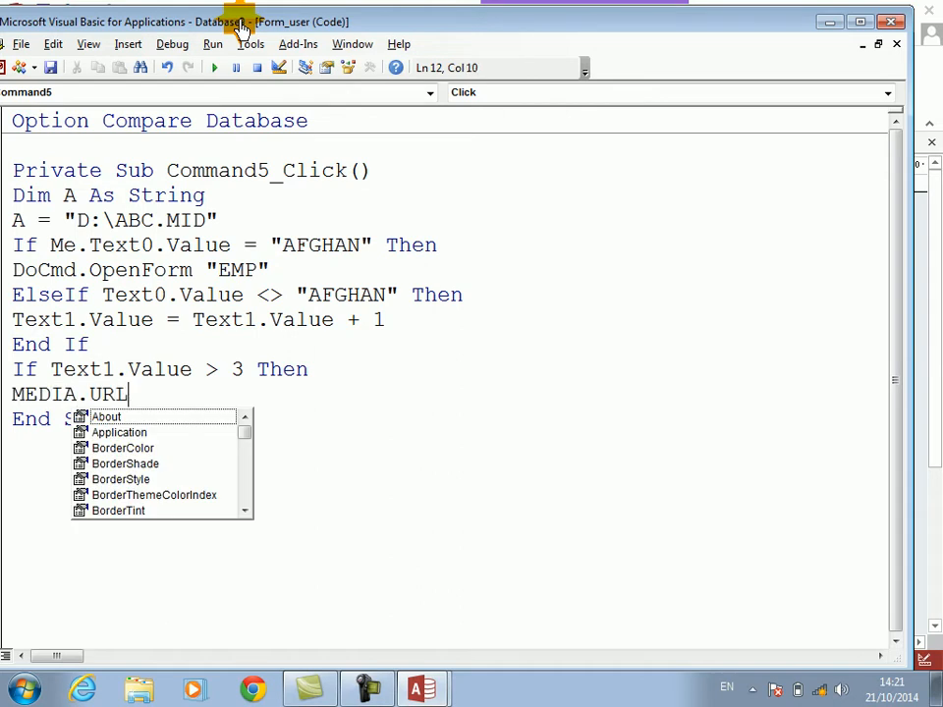
pyautogui.write('=A')
pyautogui.press('Return')
pyautogui.write('MEDIAL.')
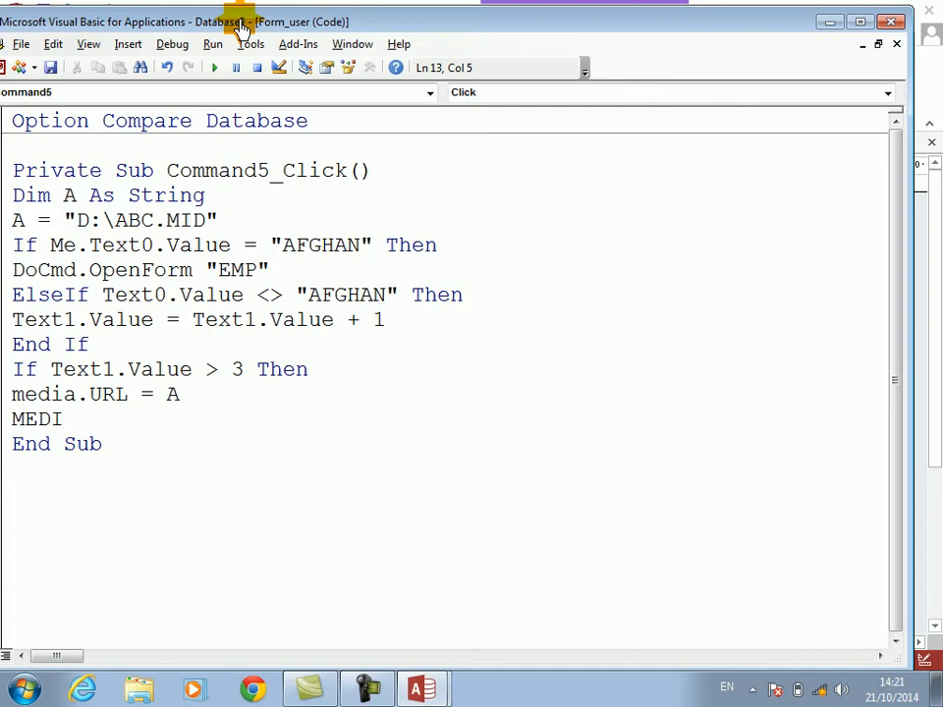
pyautogui.write('PLA')
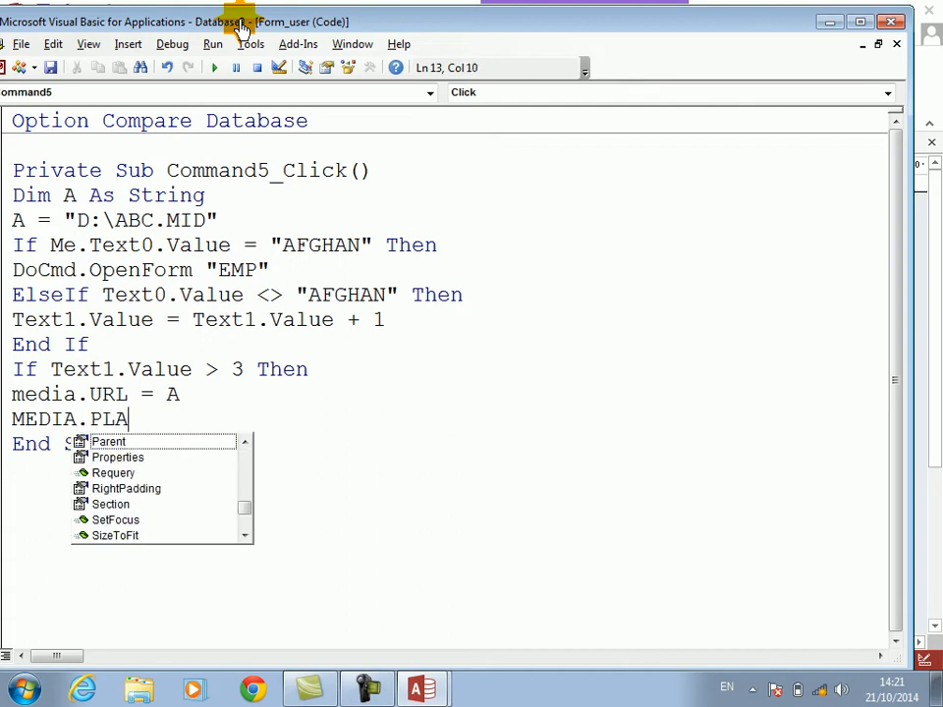
pyautogui.write('Y')
pyautogui.press('Return')
pyautogui.write('ENDIF')
pyautogui.press('Down')
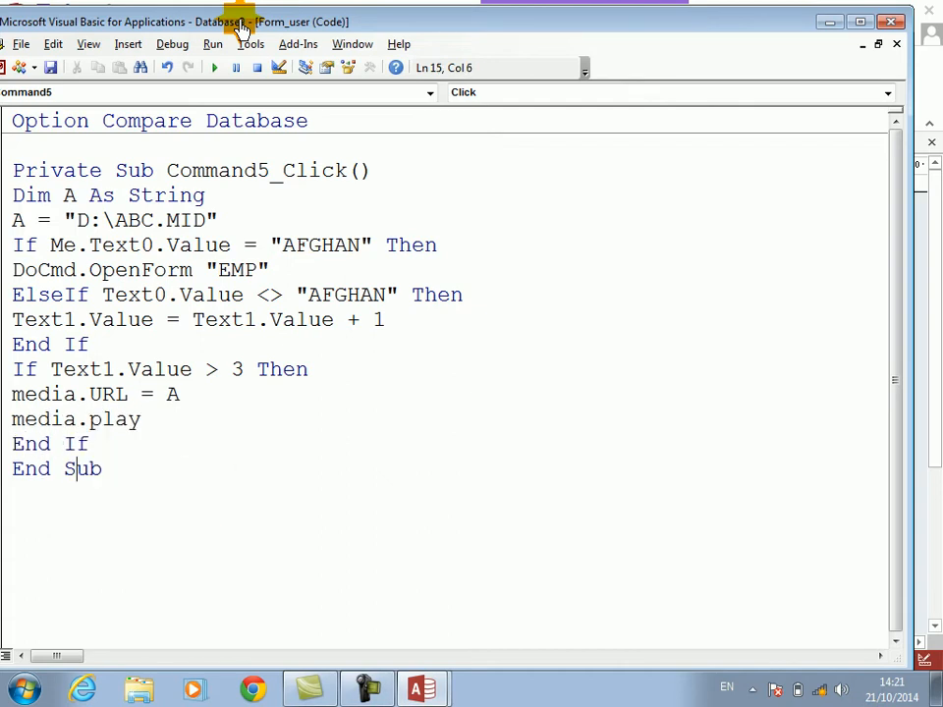
# Step: Switch the user form to Form View, enter a password in the Password box and submit it with LOGIN
pyautogui.hotkey('alt', 'F11')
pyautogui.click(22, 81)
pyautogui.click(307, 175)
pyautogui.click(455, 280)
pyautogui.click(421, 295)
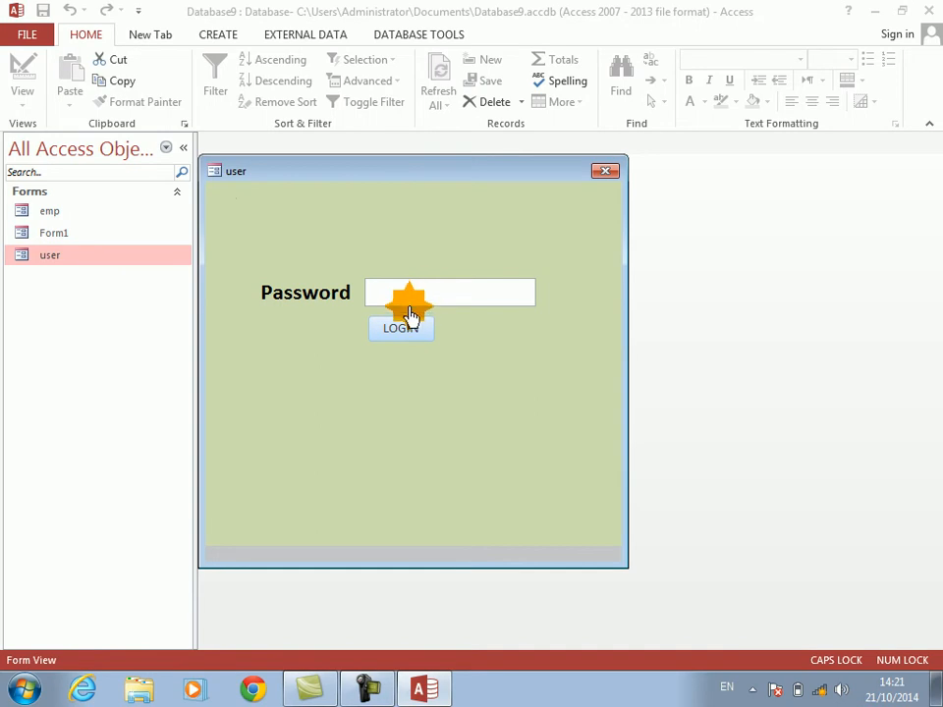
pyautogui.write('******')
pyautogui.click(405, 330)
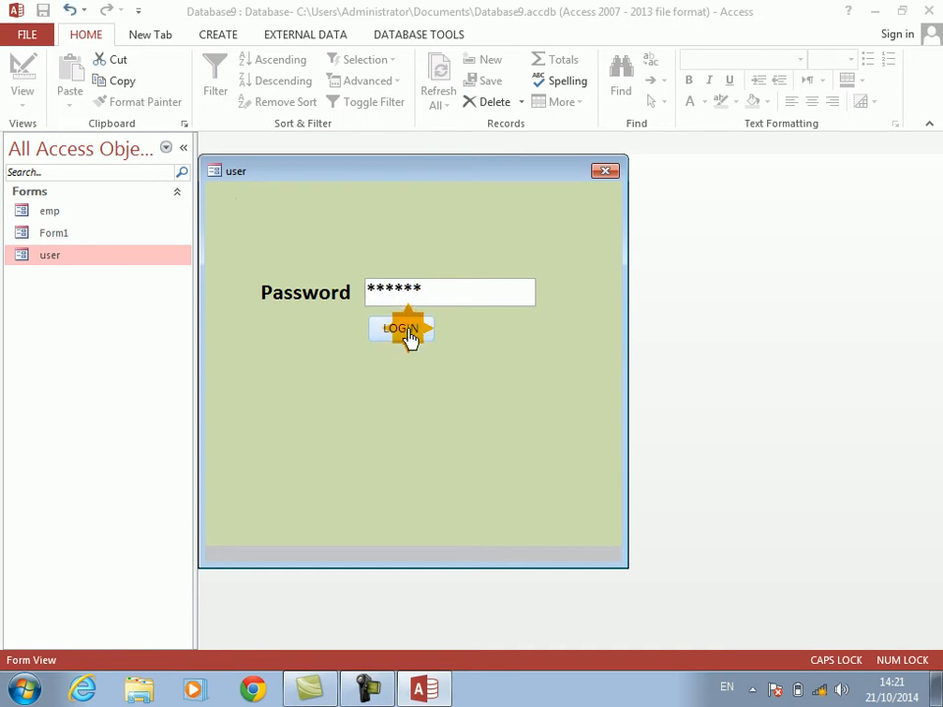
# Step: Test the login by repeatedly replacing the entry in the Password box with another wrong password and submitting each with LOGIN
pyautogui.click(654, 173)
pyautogui.click(471, 281)
pyautogui.write('****')
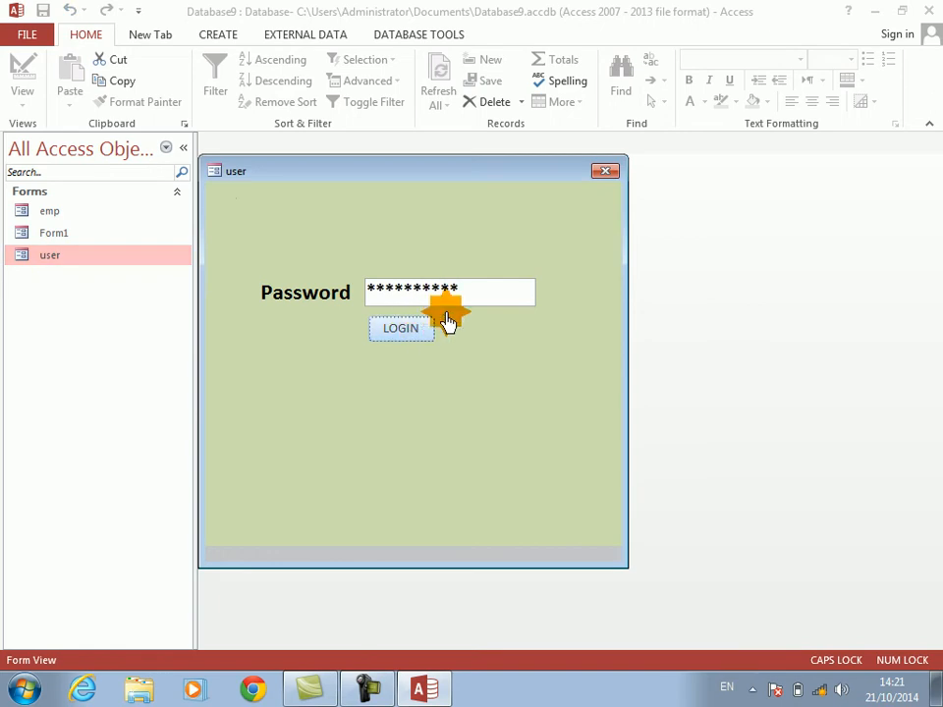
pyautogui.moveTo(472, 294); pyautogui.dragTo(276, 285)
pyautogui.write('*****')
pyautogui.click(399, 329)
pyautogui.moveTo(419, 293); pyautogui.dragTo(375, 288)
pyautogui.write('****')
pyautogui.click(397, 335)
pyautogui.click(452, 301)
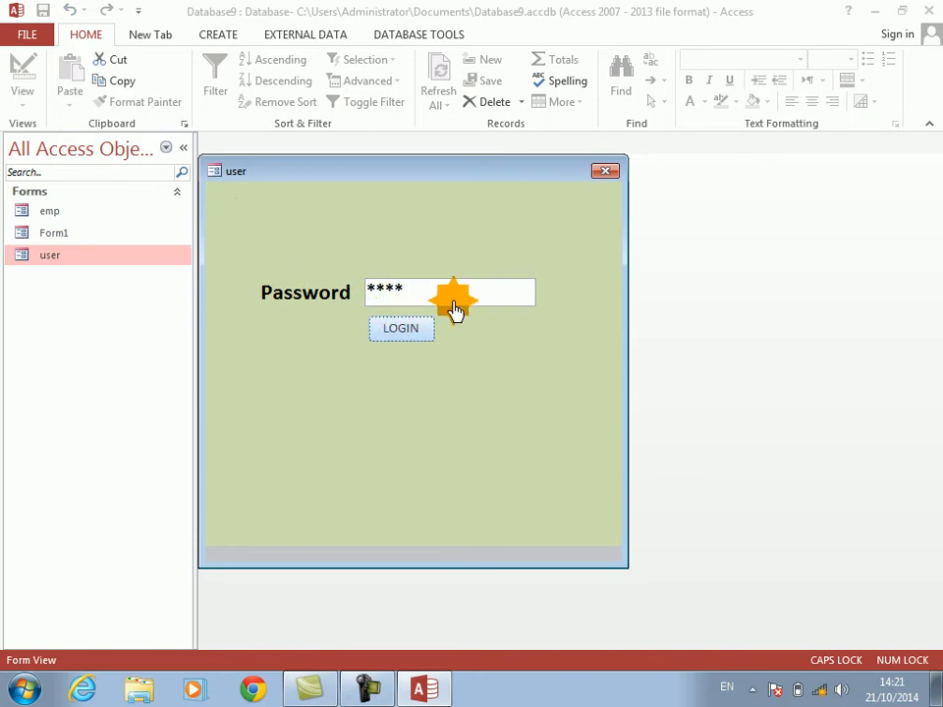
pyautogui.moveTo(407, 295); pyautogui.dragTo(333, 295)
pyautogui.write('*****')
pyautogui.click(391, 335)
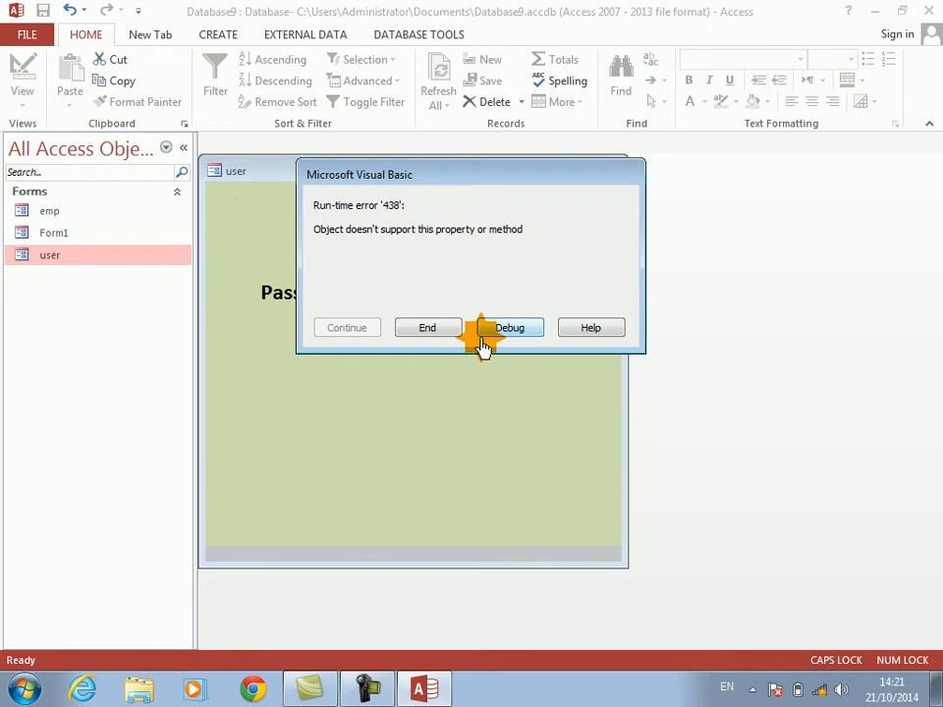
# Step: Raise the system speaker volume and end the halted code from the run-time error dialog
pyautogui.click(844, 694)
pyautogui.moveTo(839, 562); pyautogui.dragTo(836, 507)
pyautogui.click(444, 256)
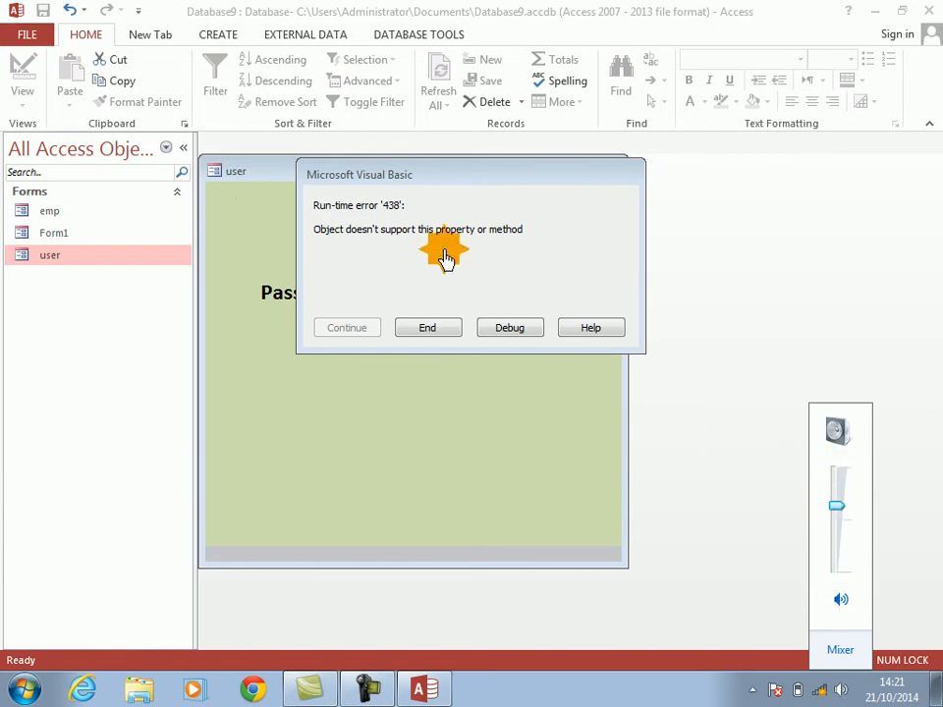
pyautogui.click(430, 328)
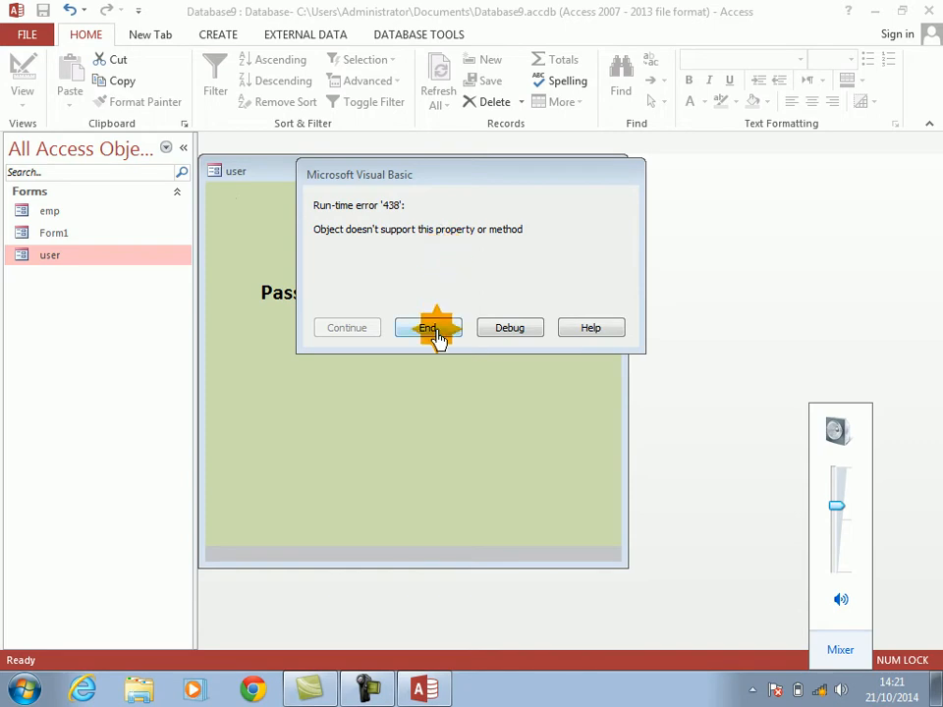
# Step: Switch the user form to Design View and open the LOGIN button's event code
pyautogui.rightClick(415, 228)
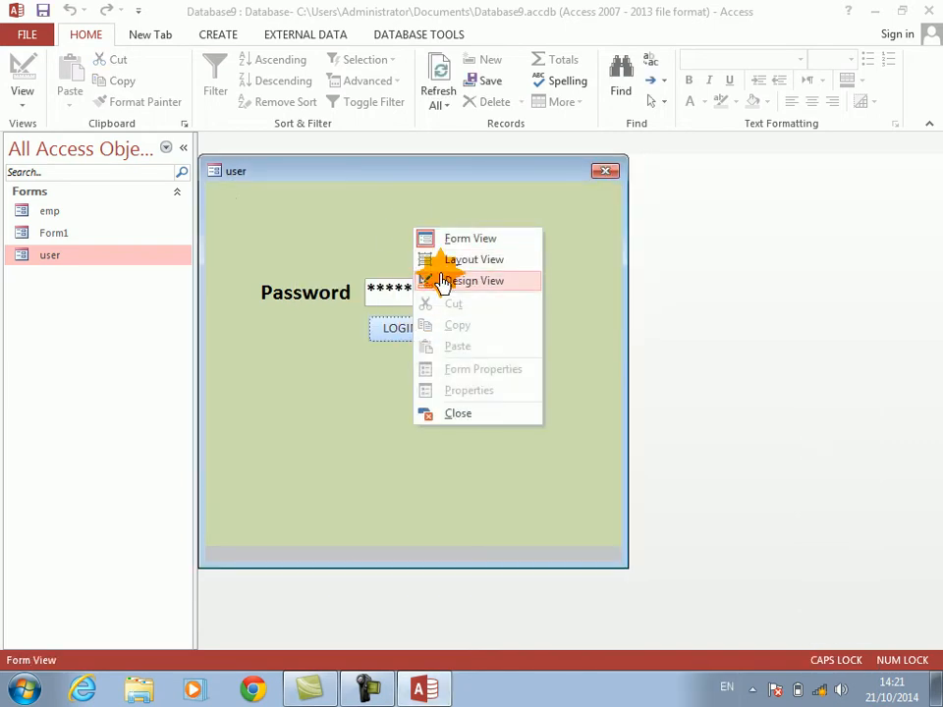
pyautogui.click(437, 278)
pyautogui.rightClick(416, 339)
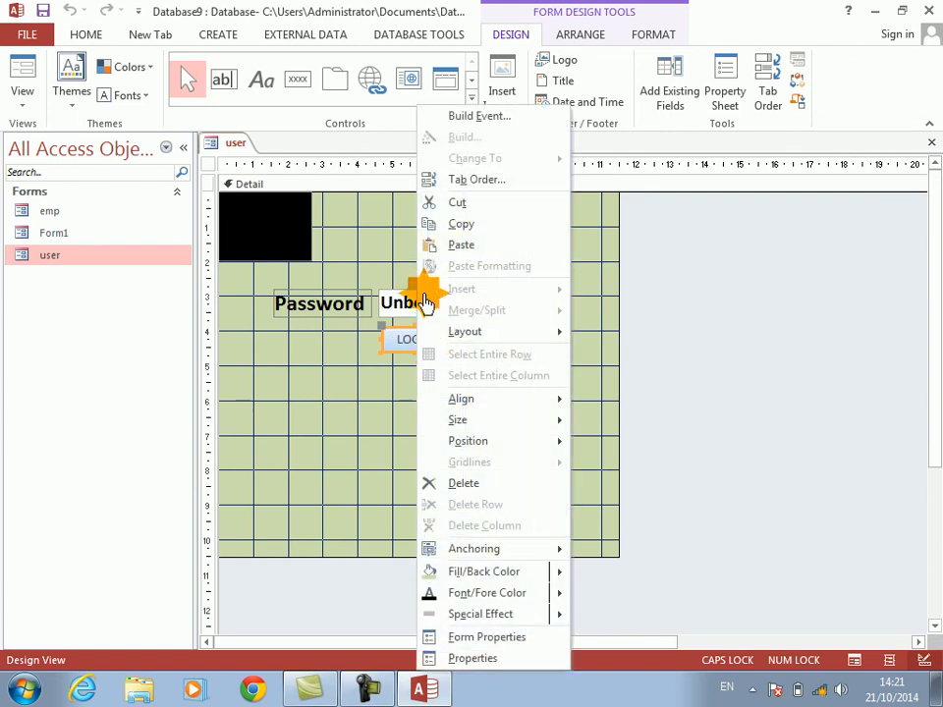
pyautogui.click(462, 118)
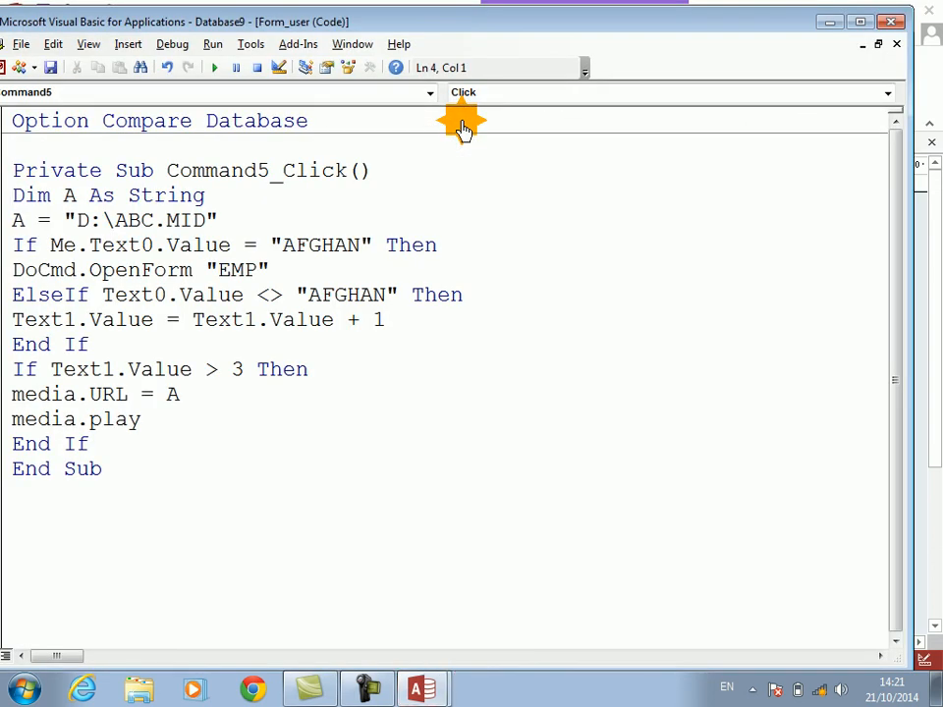
# Step: Insert On Error Resume Next above the Dim line in Command5_Click and close the code editor
pyautogui.press('Return')
pyautogui.press('Up')
pyautogui.write('ON ERRORE')
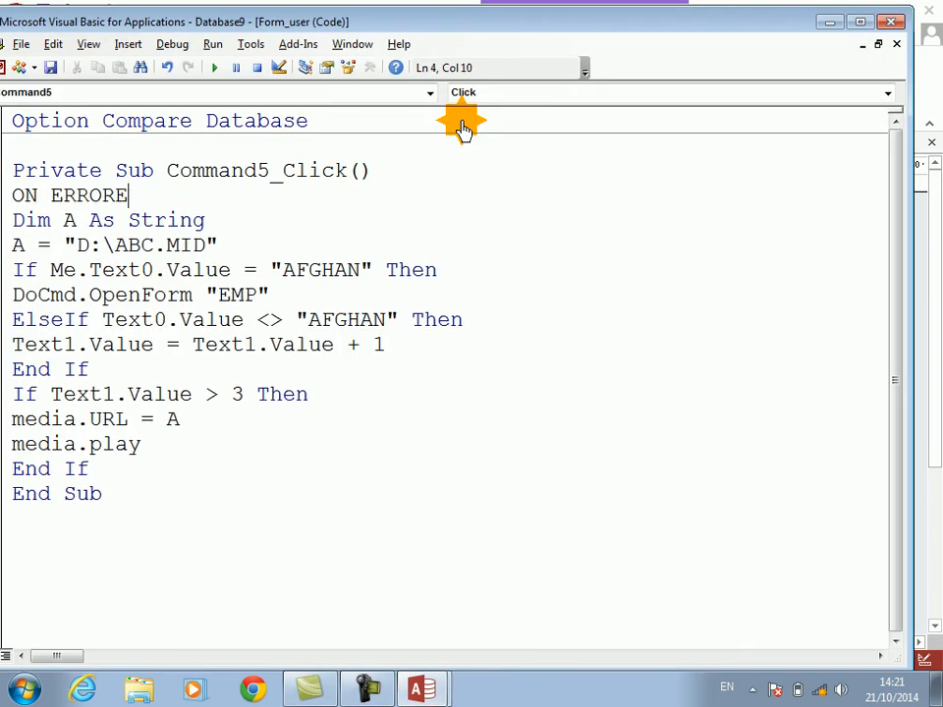
pyautogui.press('BackSpace')
pyautogui.write('RESUME NEXT')
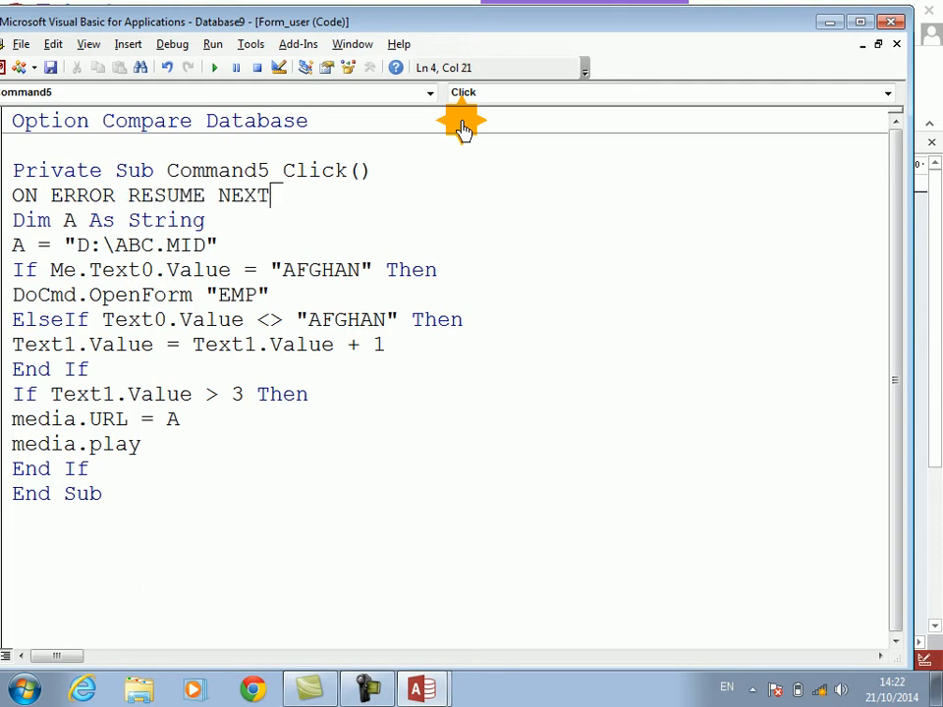
pyautogui.press('Down')
pyautogui.hotkey('alt', 'F4')
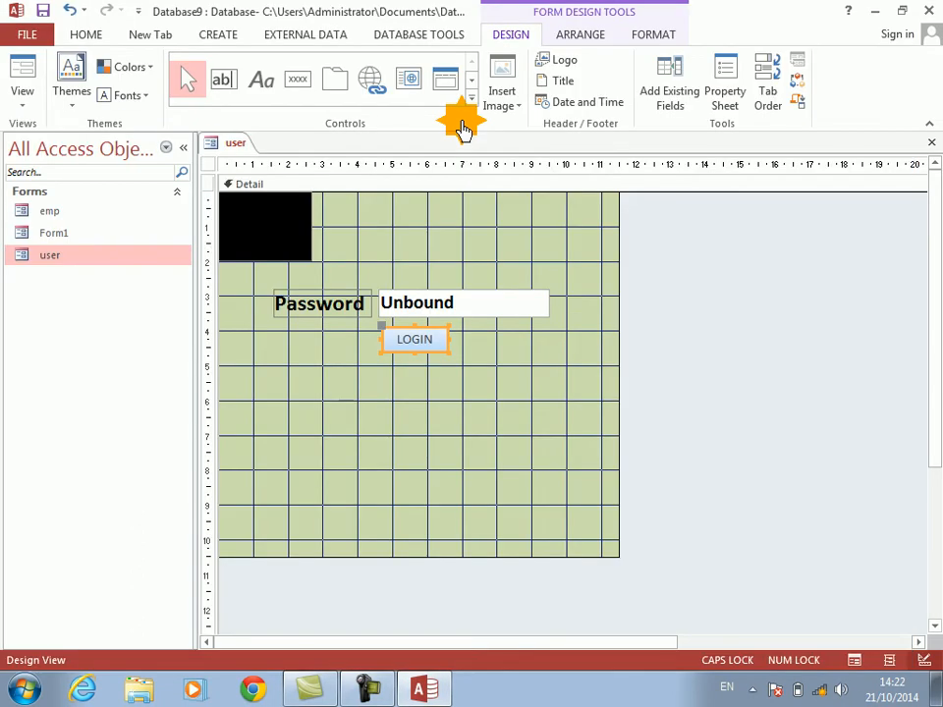
# Step: Close the user form's design, reopen it in Form View and submit two wrong passwords in the Password box with LOGIN
pyautogui.hotkey('ctrl', 'w')
pyautogui.press('Return')
pyautogui.click(472, 224)
pyautogui.write('******')
pyautogui.click(458, 256)
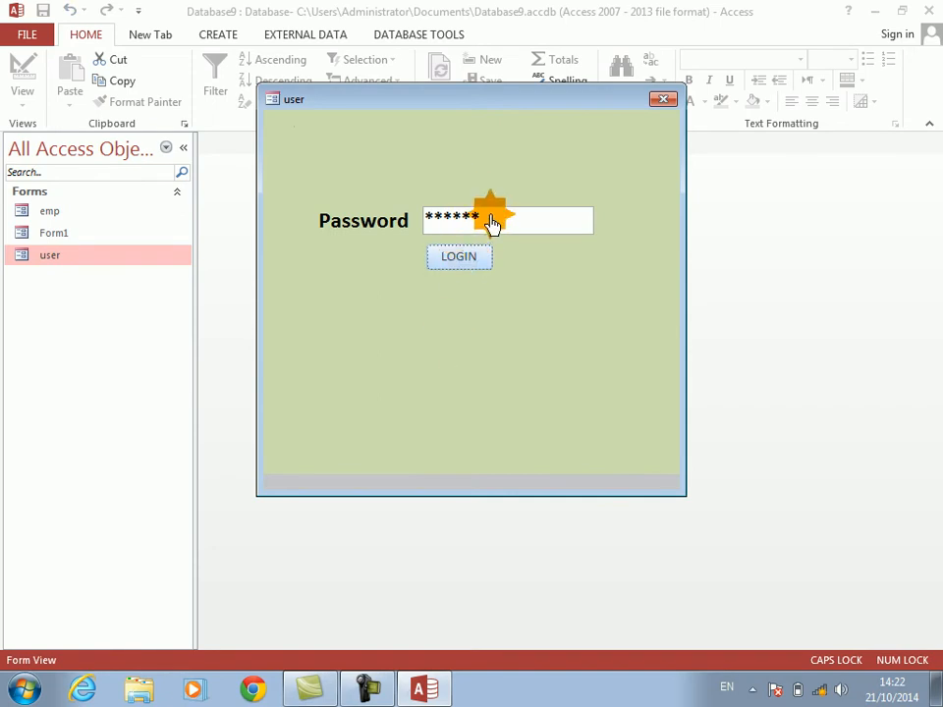
pyautogui.moveTo(491, 216); pyautogui.dragTo(319, 207)
pyautogui.write('*****')
pyautogui.click(457, 257)
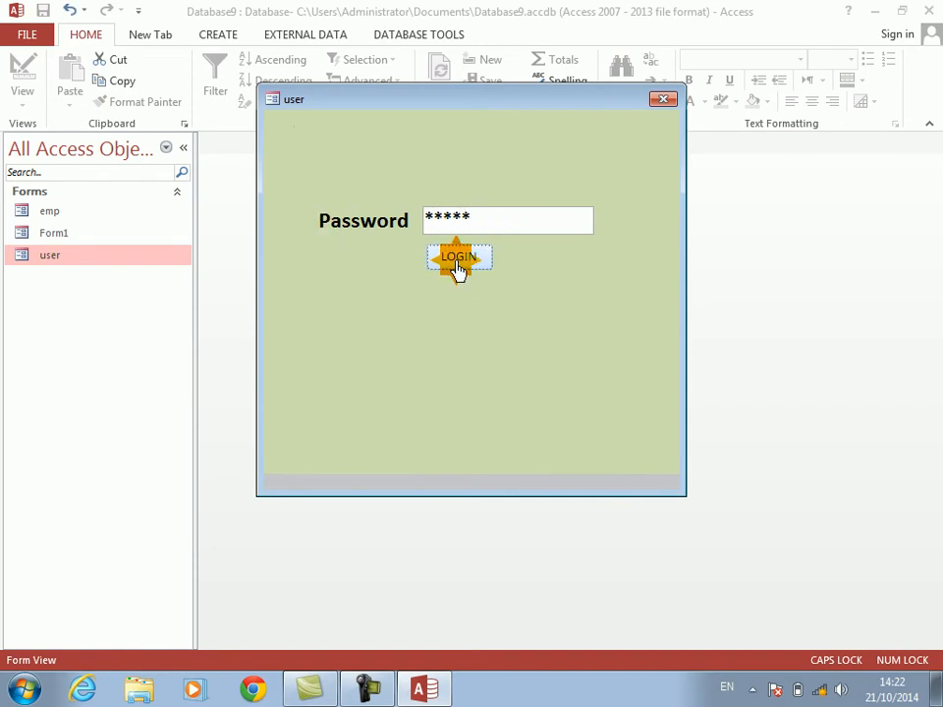
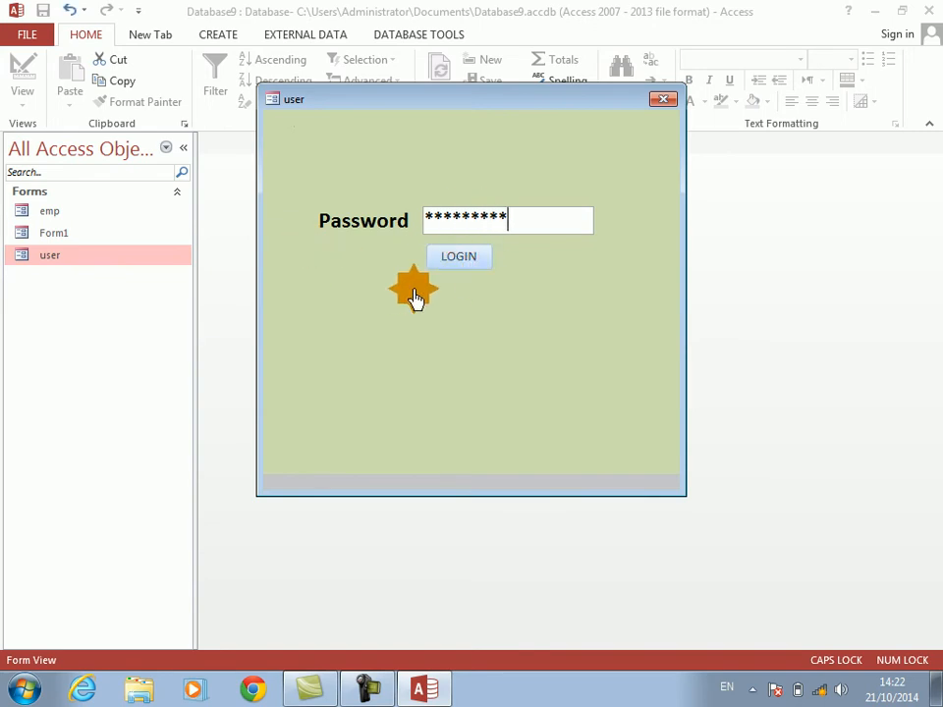
# Step: Submit the wrong password with LOGIN and select the text in the Password box
pyautogui.click(454, 274)
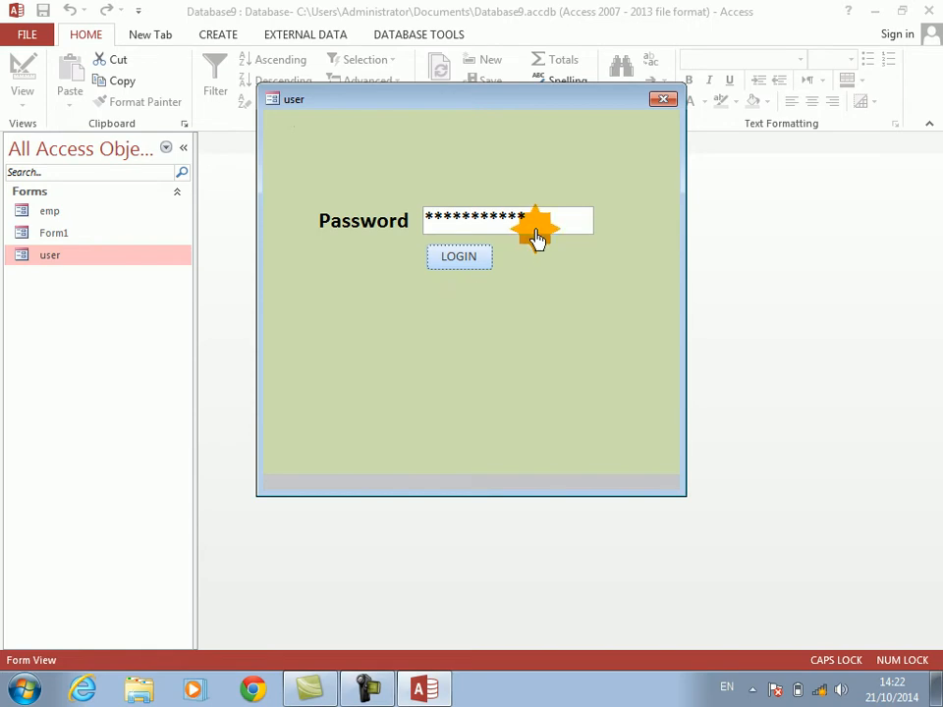
pyautogui.moveTo(537, 232); pyautogui.dragTo(427, 227)
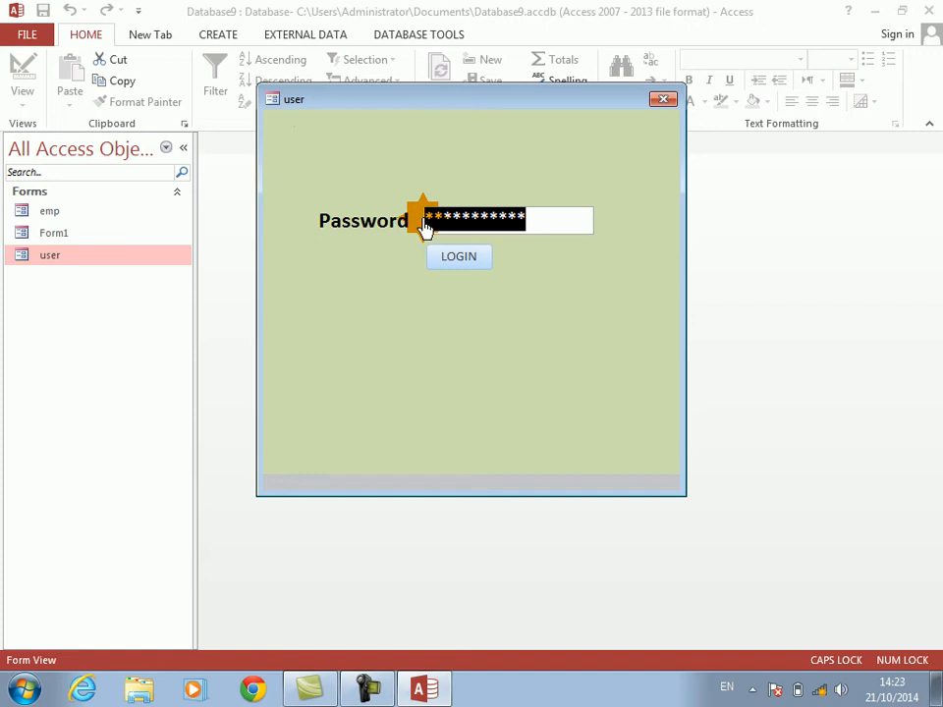
pyautogui.moveTo(443, 102); pyautogui.dragTo(444, 114)
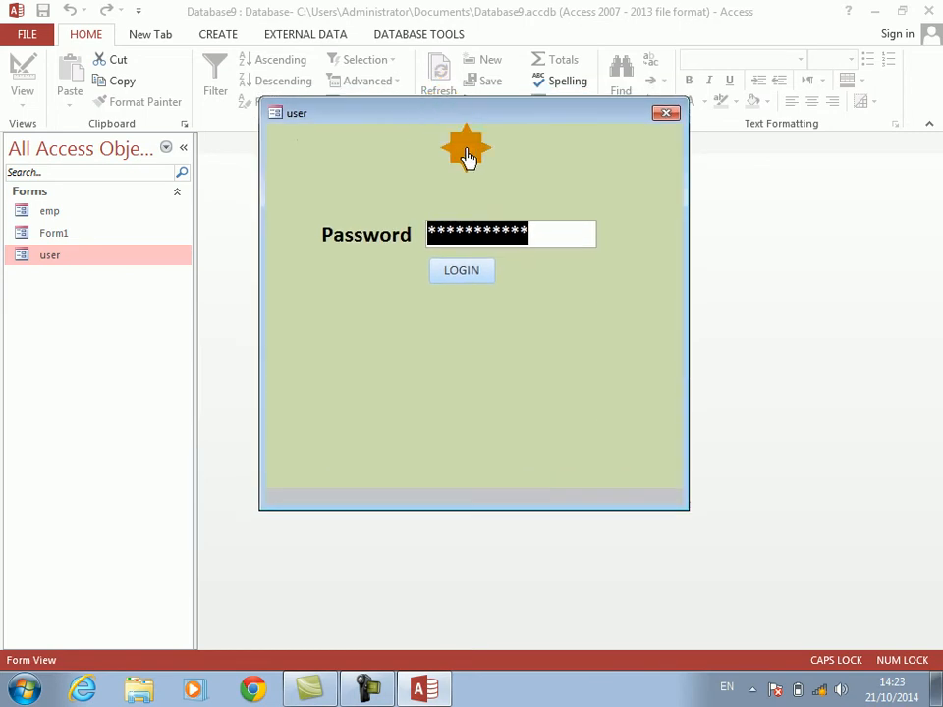
# Step: Switch the user form to Design View and try to insert the Microsoft Common Dialog Control, version 6.0 ActiveX control
pyautogui.rightClick(496, 163)
pyautogui.click(543, 213)
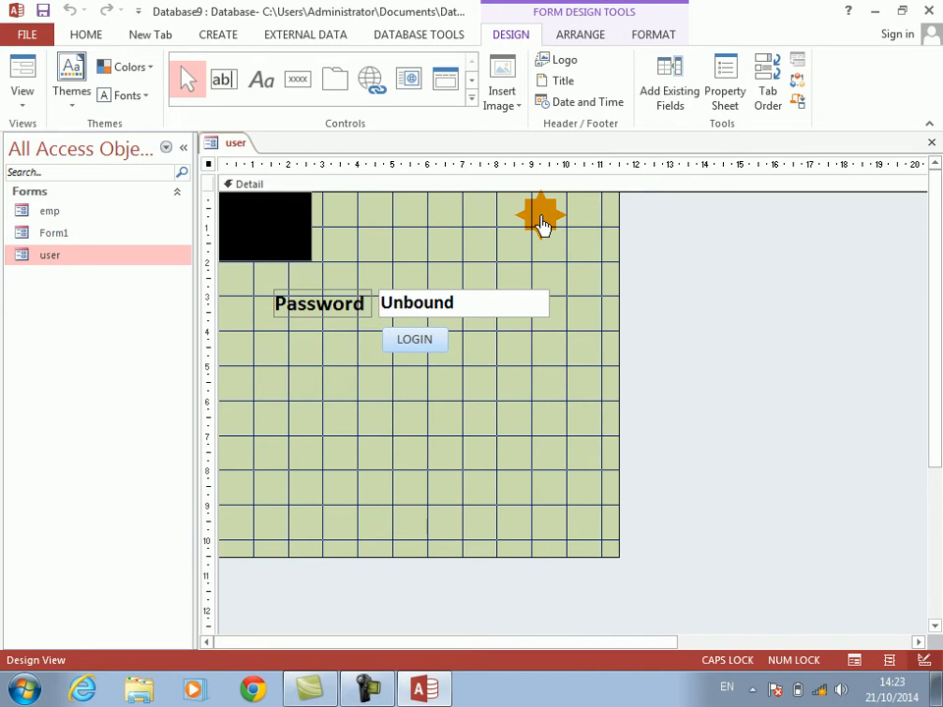
pyautogui.click(471, 102)
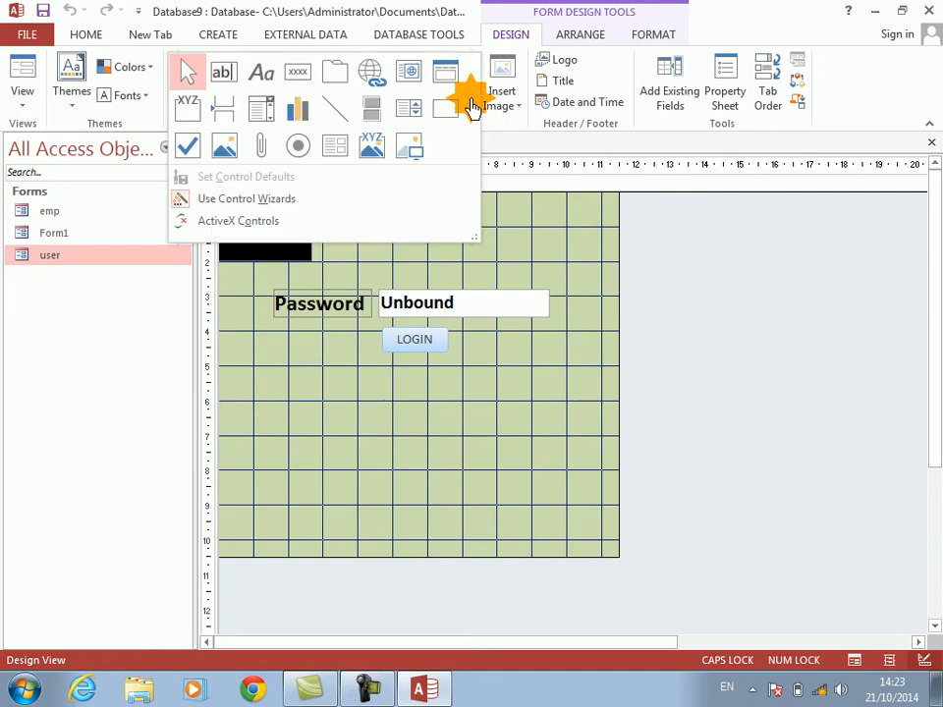
pyautogui.click(258, 222)
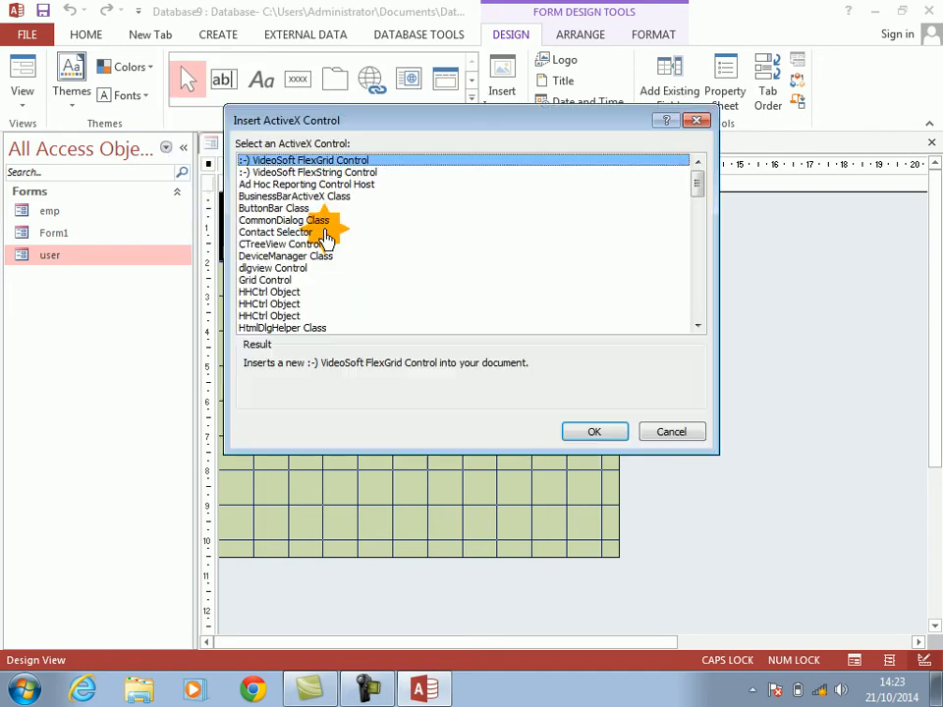
pyautogui.click(696, 328)
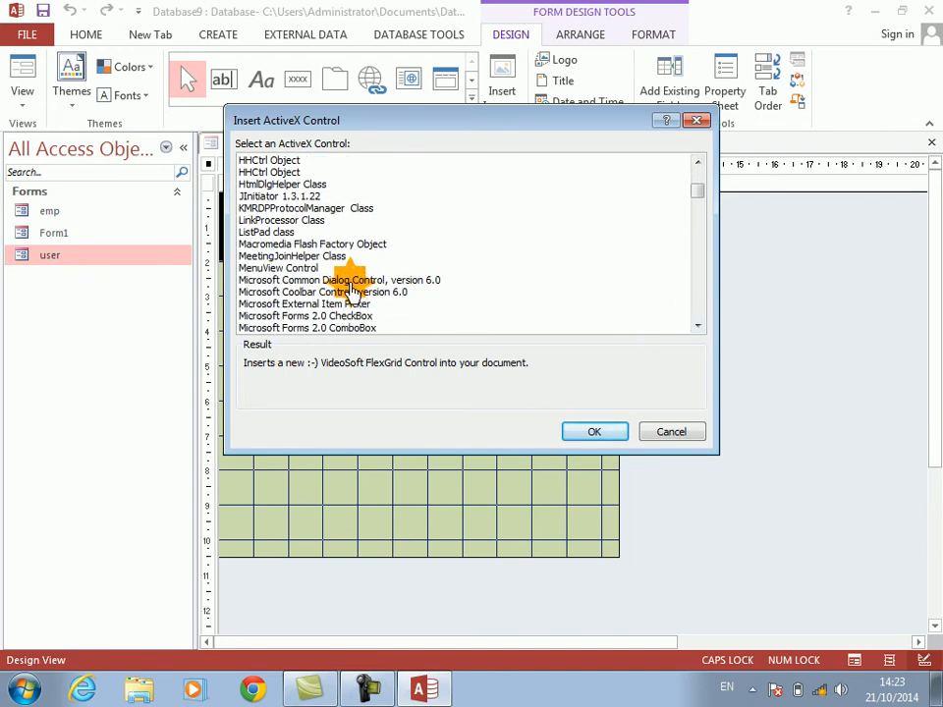
pyautogui.click(351, 281)
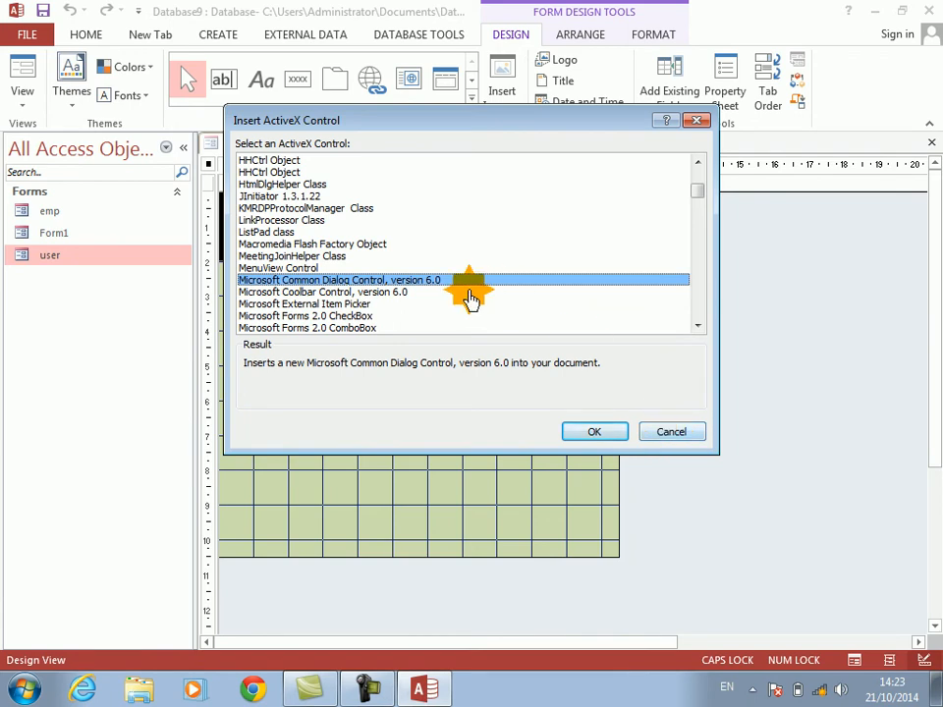
pyautogui.click(596, 437)
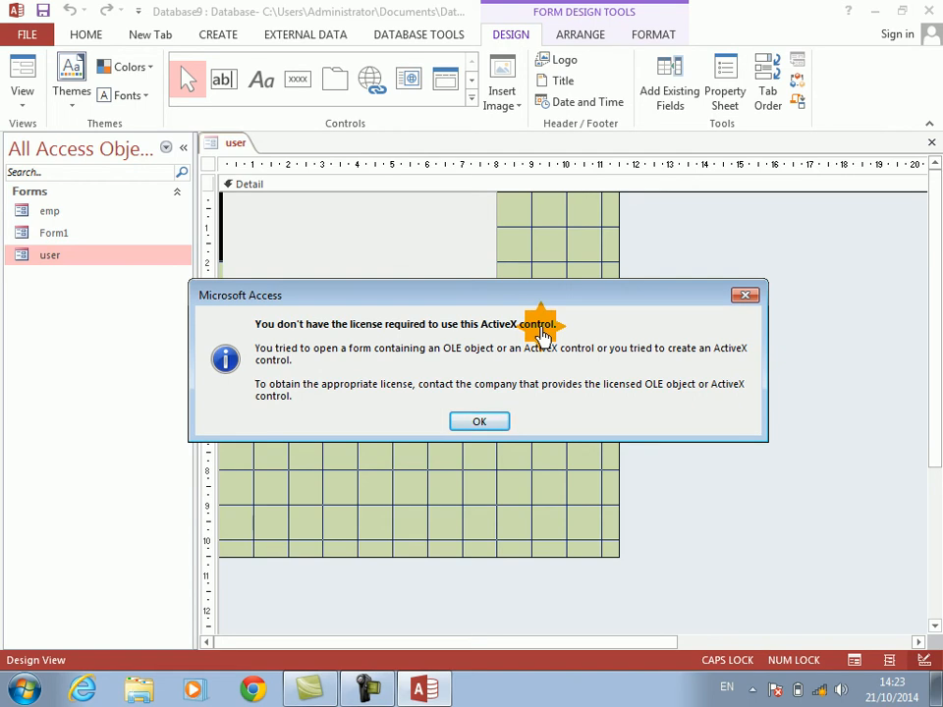
pyautogui.click(480, 428)
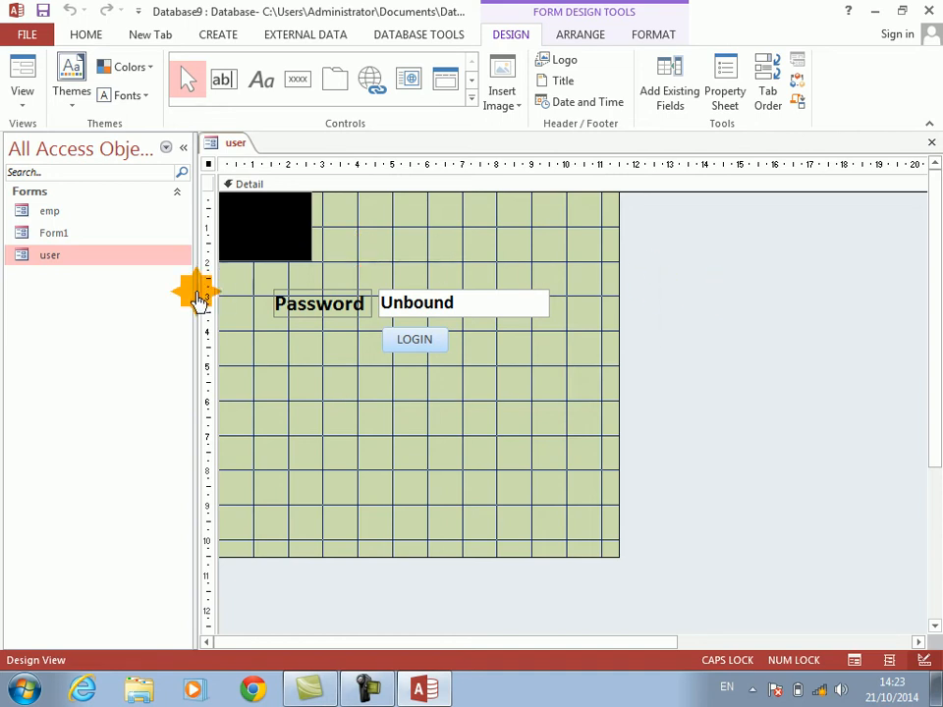
# Step: Close the user form, saving its design changes, and minimize Access to reach the desktop
pyautogui.click(930, 143)
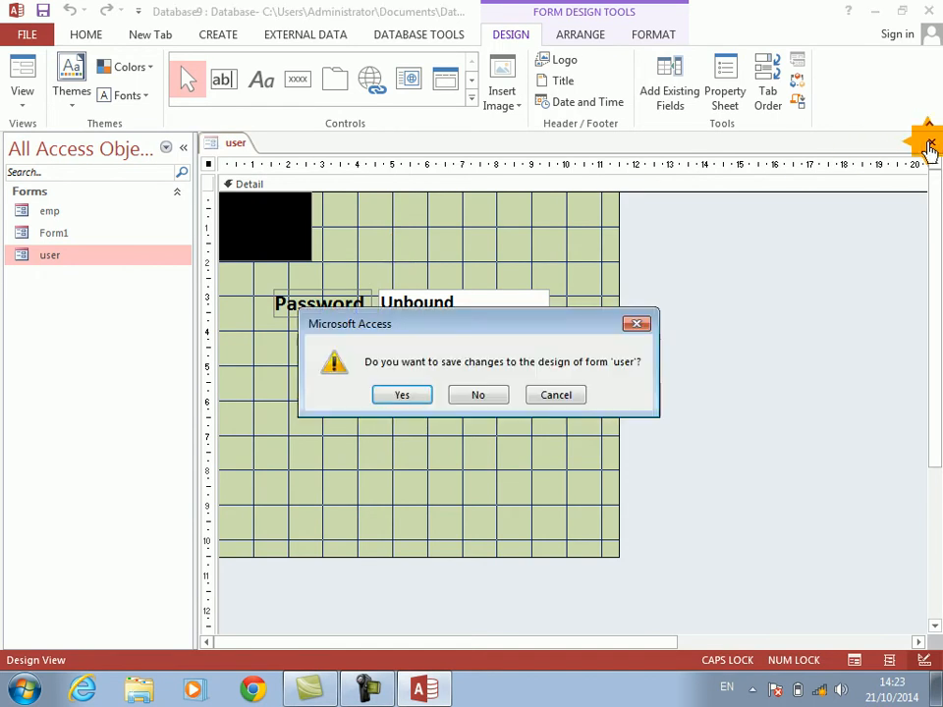
pyautogui.click(388, 396)
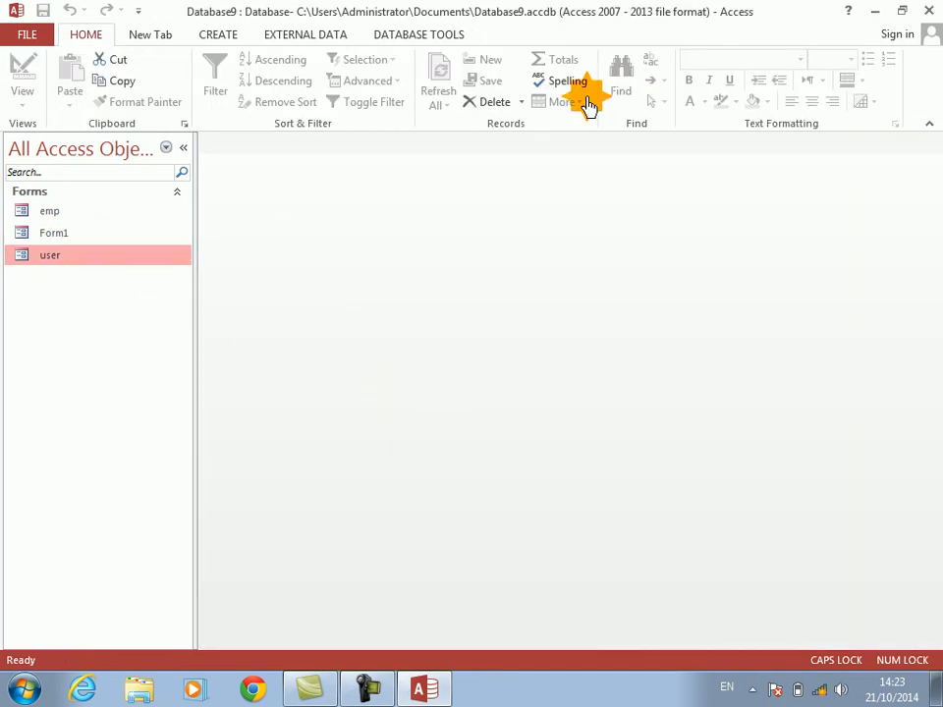
pyautogui.click(869, 9)
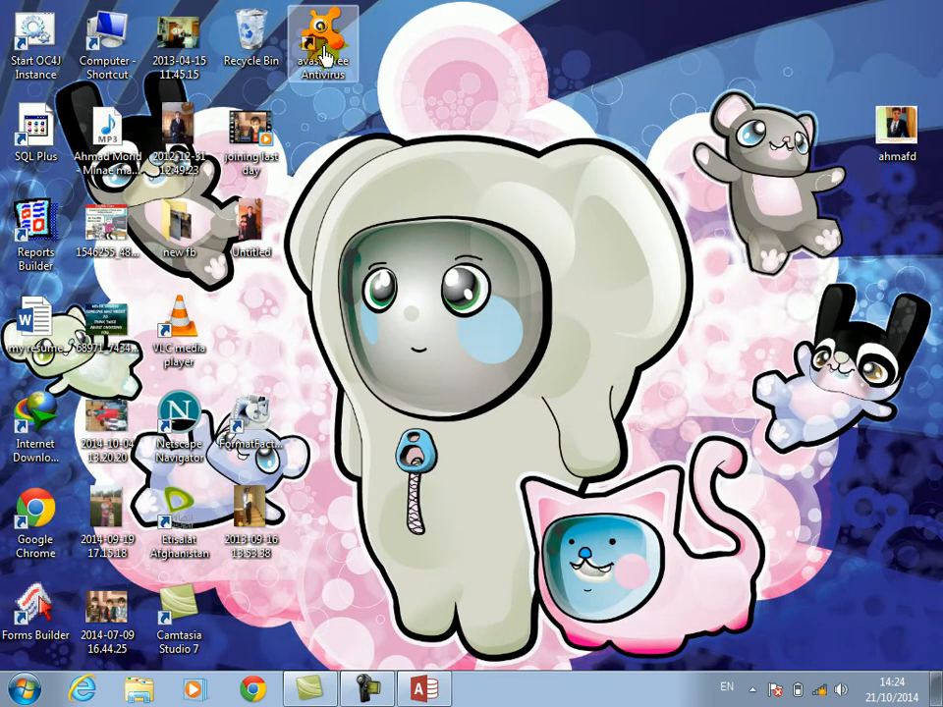
# Step: Open the Computer window from the desktop and go to the Vedios\ghazals folder on Public (D:)
pyautogui.doubleClick(104, 37)
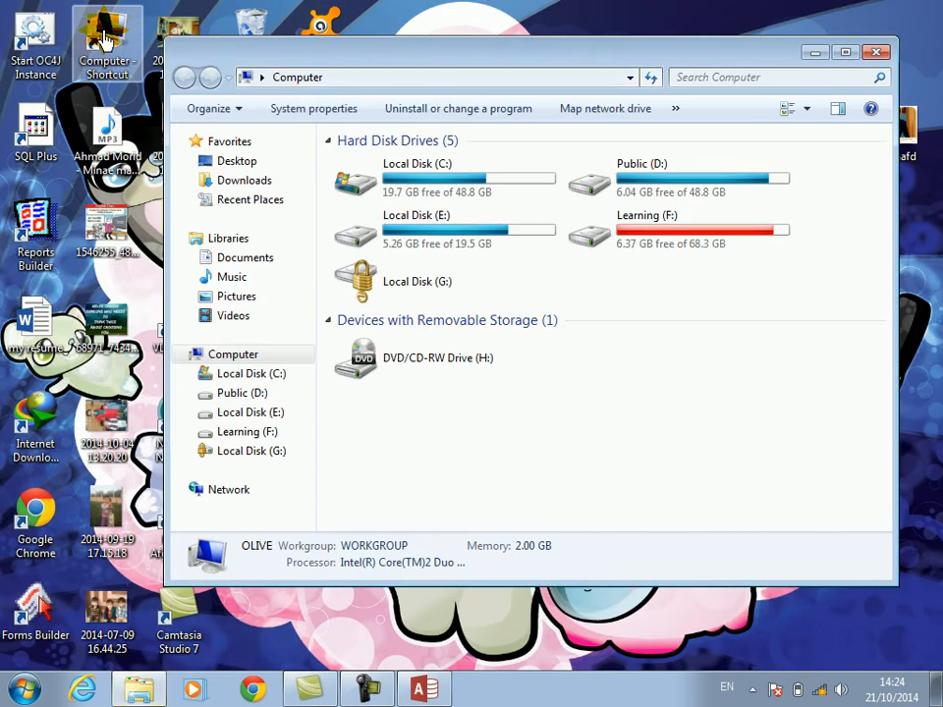
pyautogui.click(441, 78)
pyautogui.moveTo(428, 58); pyautogui.dragTo(424, 57)
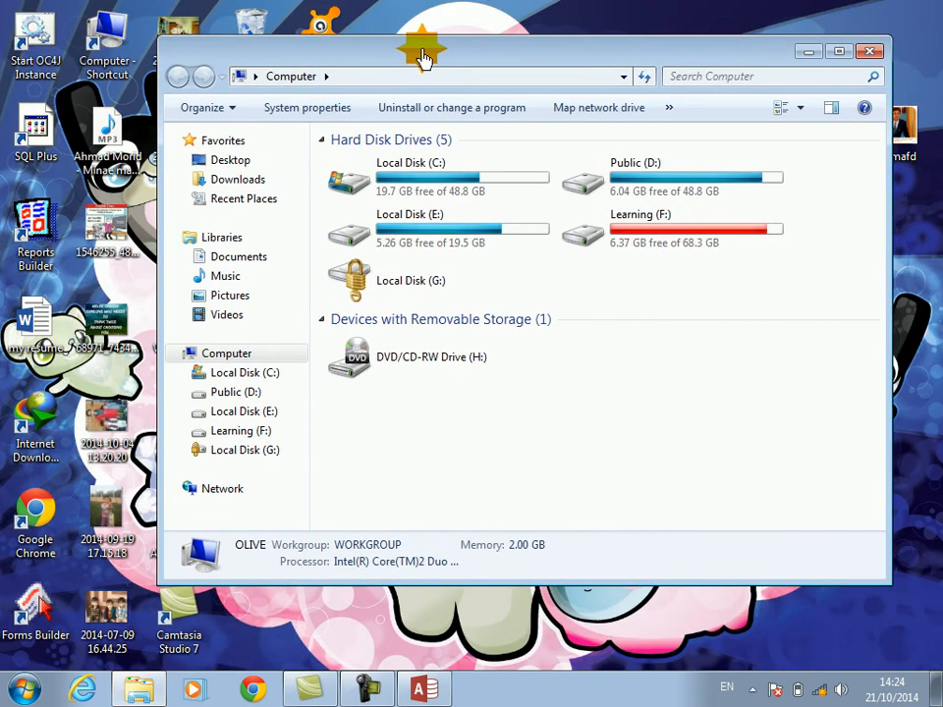
pyautogui.doubleClick(619, 182)
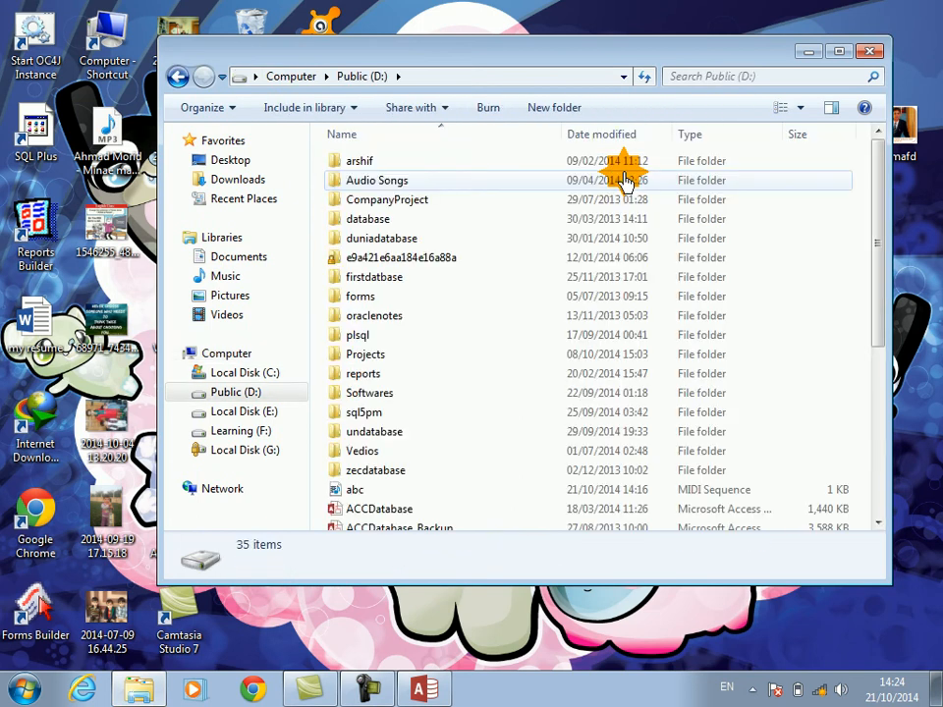
pyautogui.press('v')
pyautogui.press('Return')
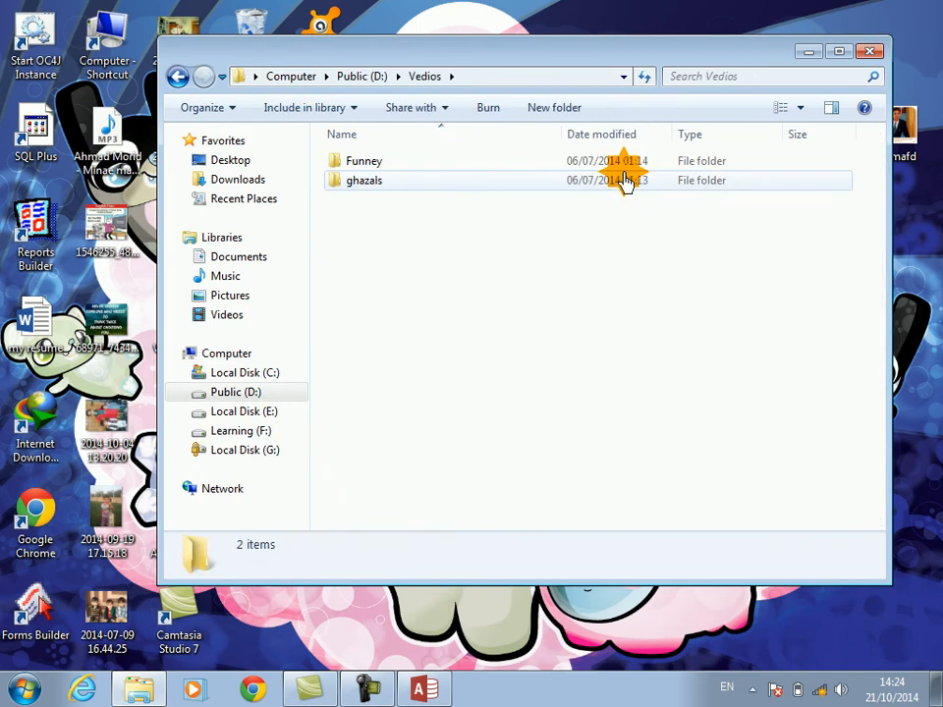
pyautogui.press('g')
pyautogui.press('Return')
# Step: Look through the subfolders of the Vedios\ghazals folder for a suitable media file
pyautogui.press('Down')
pyautogui.press('Down')
pyautogui.press('Down')
pyautogui.press('Down')
pyautogui.press('Down')
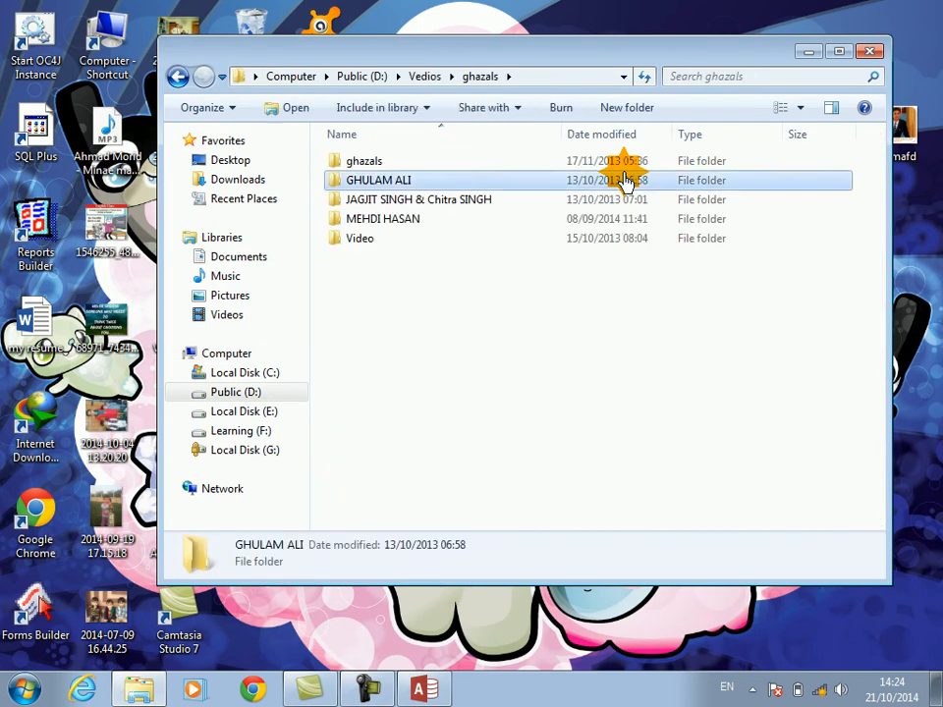
pyautogui.press('Up')
pyautogui.press('Up')
pyautogui.press('Up')
pyautogui.press('Up')
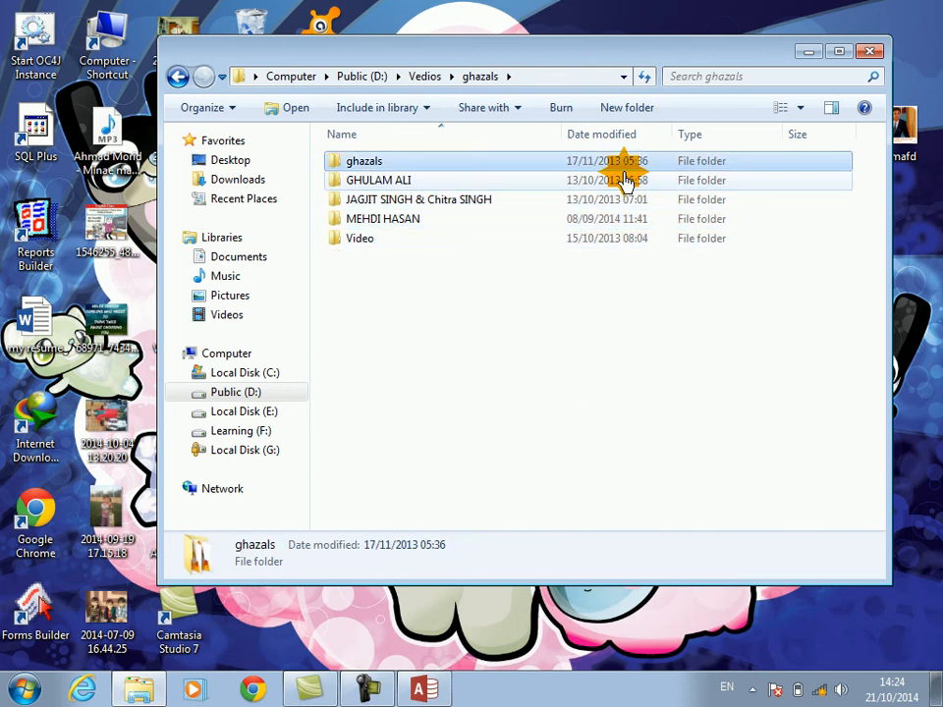
pyautogui.press('Return')
pyautogui.press('Down')
pyautogui.press('Down')
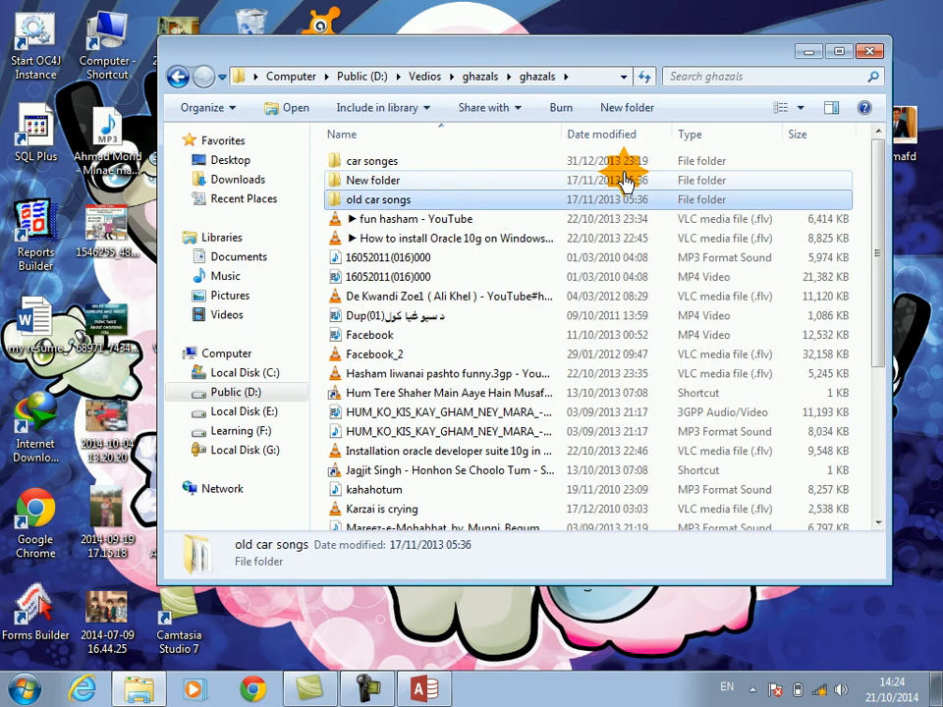
pyautogui.press('BackSpace')
pyautogui.press('Down')
pyautogui.press('Down')
pyautogui.press('Down')
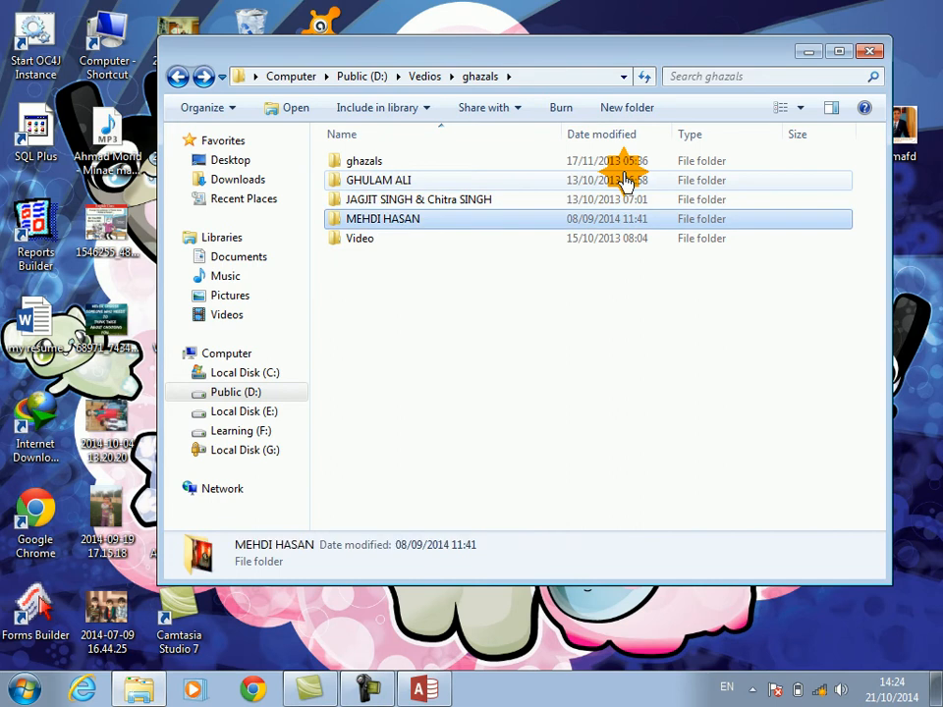
pyautogui.press('Return')
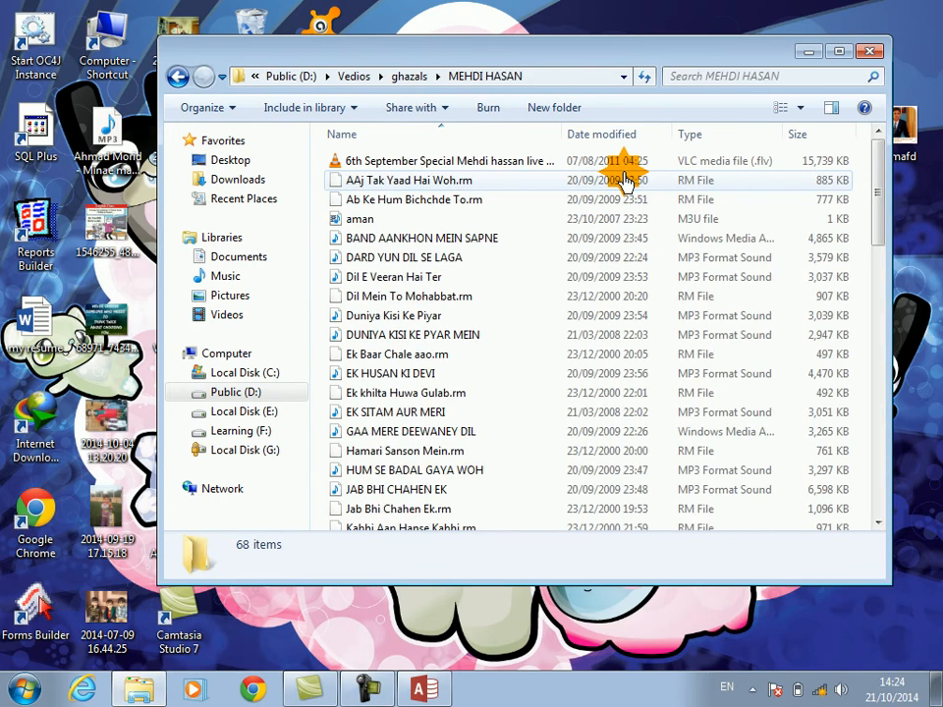
pyautogui.press('BackSpace')
# Step: Open the Video subfolder and copy the niceghazal video file
pyautogui.press('Down')
pyautogui.press('Return')
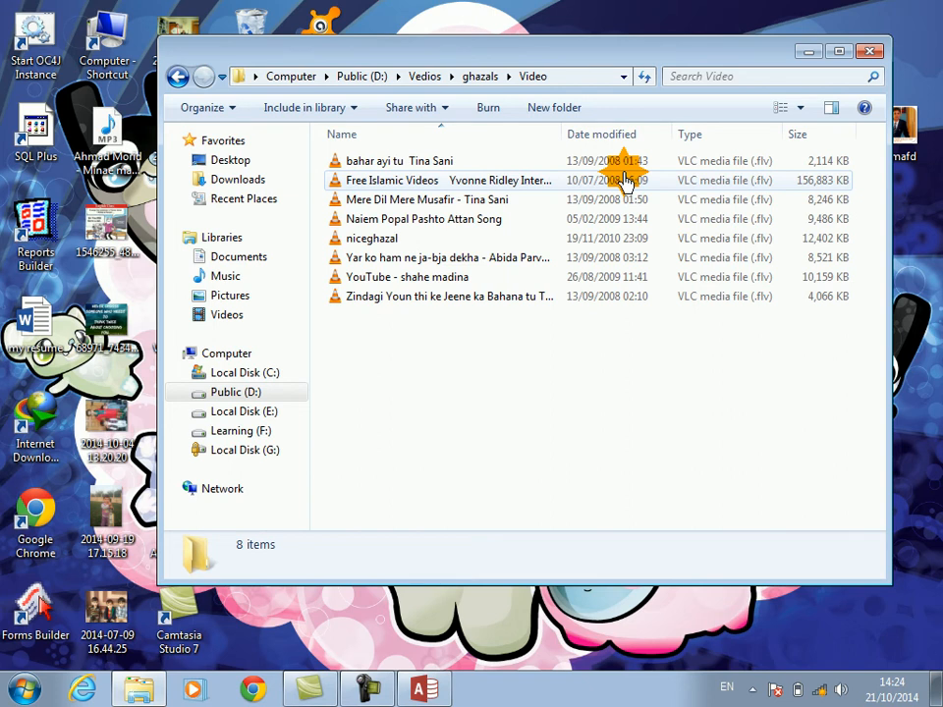
pyautogui.click(358, 239)
pyautogui.rightClick(382, 240)
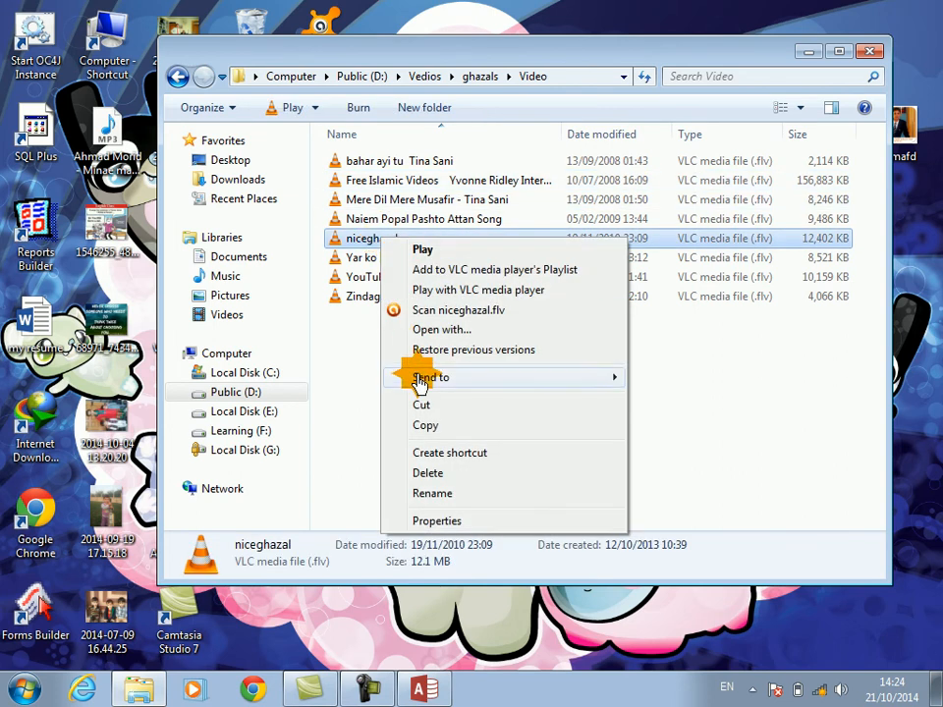
pyautogui.click(429, 426)
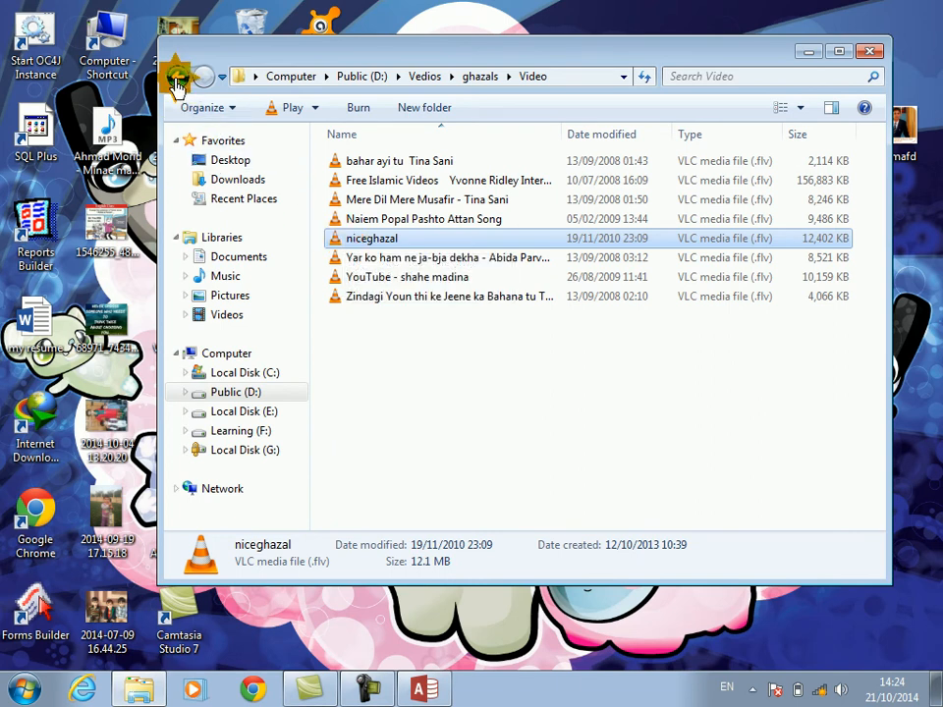
# Step: Return to the Computer overview and paste the copied video file into the root of Public (D:)
pyautogui.click(177, 79)
pyautogui.click(176, 78)
pyautogui.click(177, 78)
pyautogui.click(177, 79)
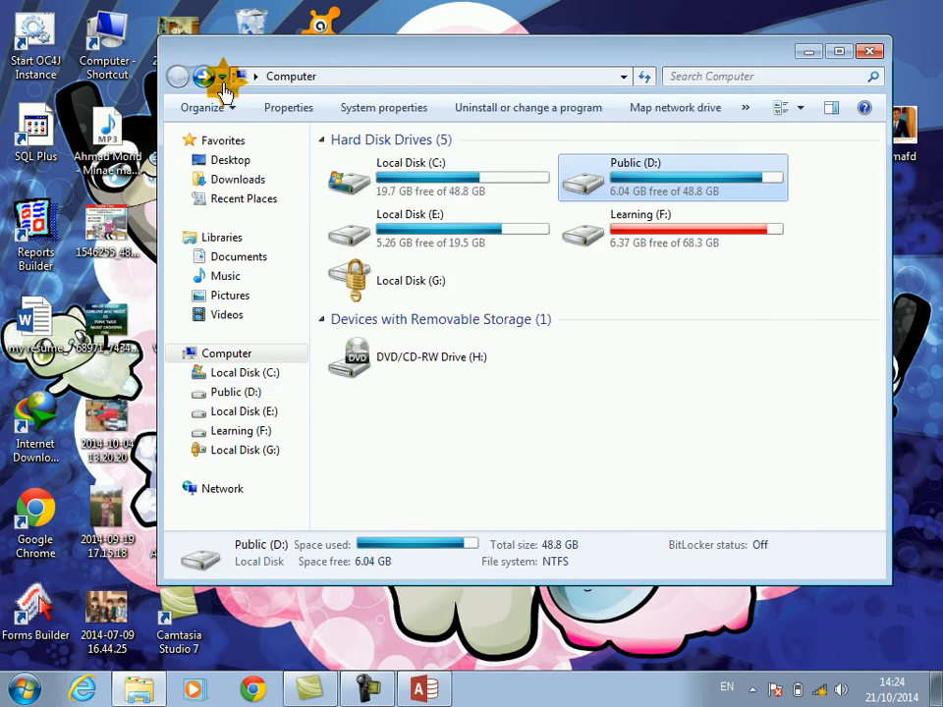
pyautogui.rightClick(590, 187)
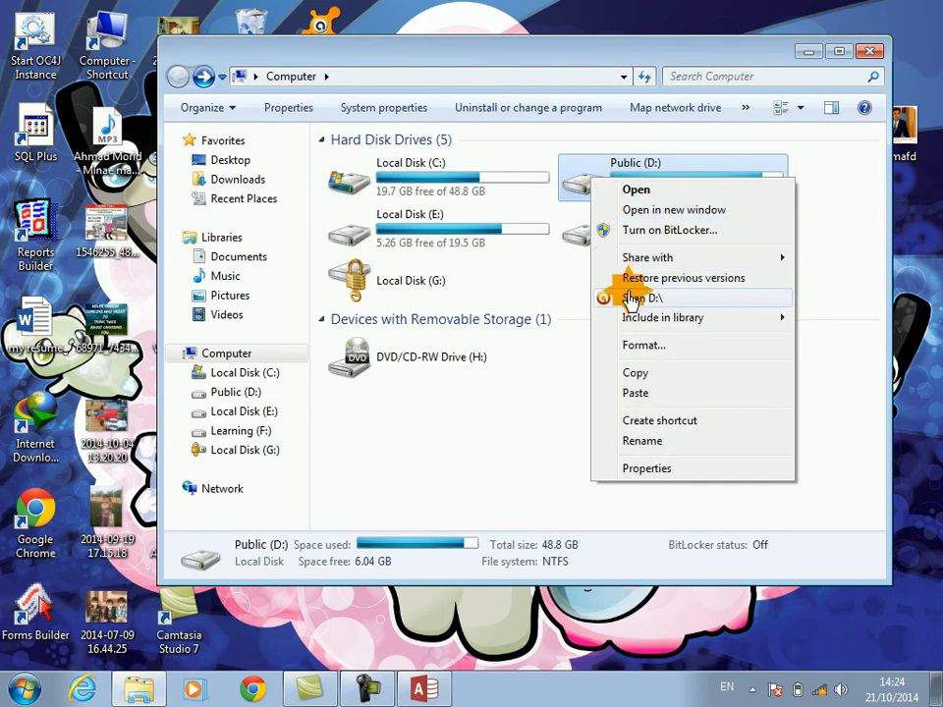
pyautogui.click(645, 395)
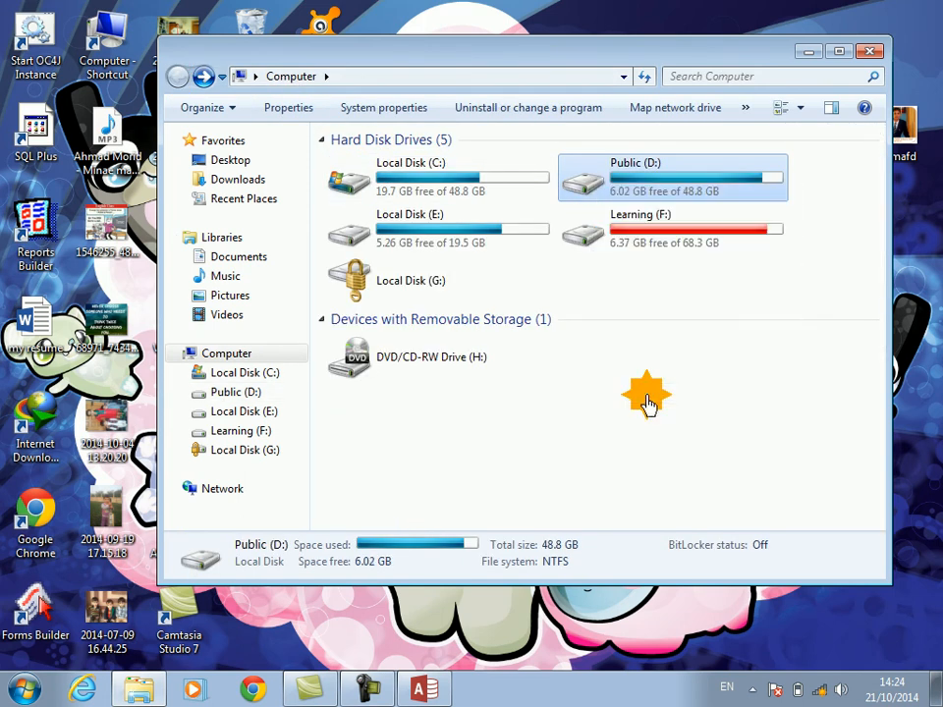
# Step: Close the Computer window, switch back to Access and open Form1 in Design View
pyautogui.click(869, 51)
pyautogui.click(424, 689)
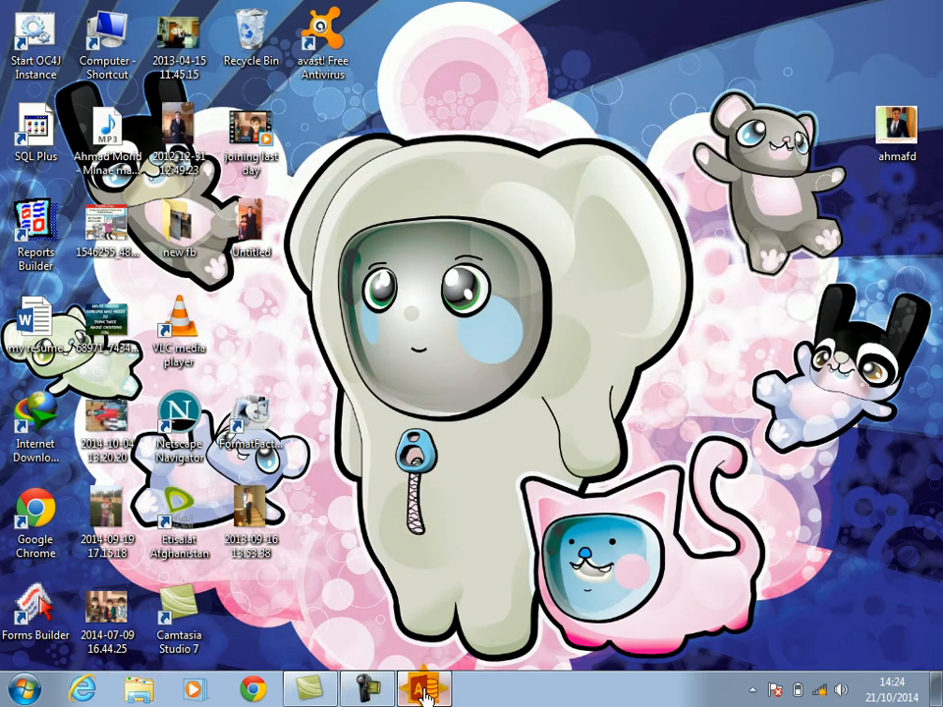
pyautogui.doubleClick(39, 233)
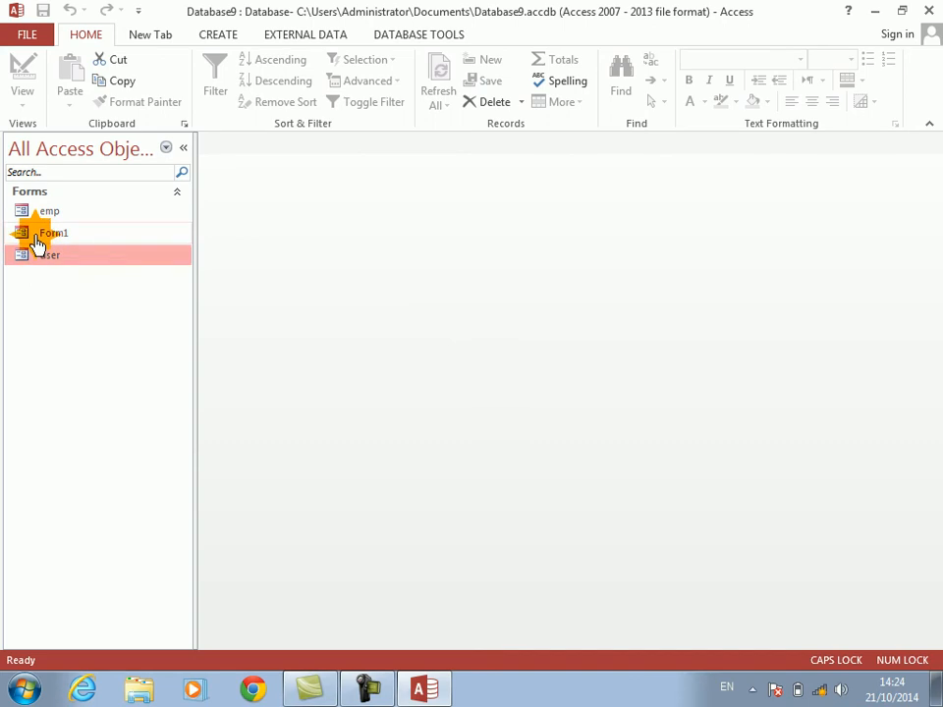
pyautogui.rightClick(506, 454)
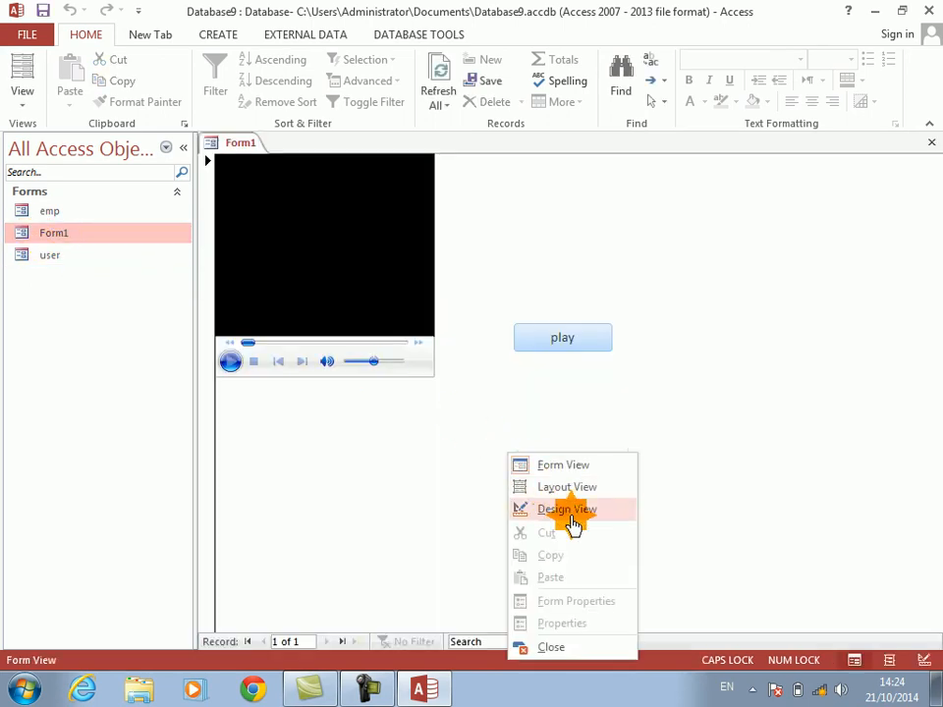
pyautogui.click(566, 511)
# Step: Duplicate the play button on Form1, placing the copy directly below the original
pyautogui.click(585, 384)
pyautogui.hotkey('ctrl', 'c')
pyautogui.hotkey('ctrl', 'v')
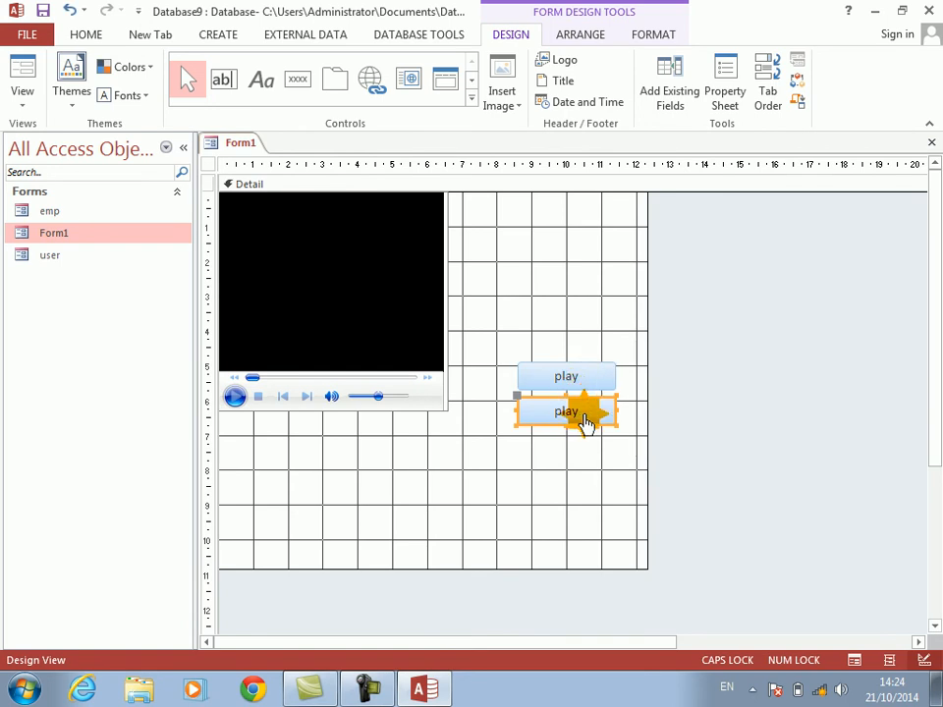
# Step: Open the Code Builder for the duplicated play button's click event and move the code window fully into view
pyautogui.rightClick(579, 412)
pyautogui.click(620, 117)
pyautogui.press('Down')
pyautogui.press('Return')
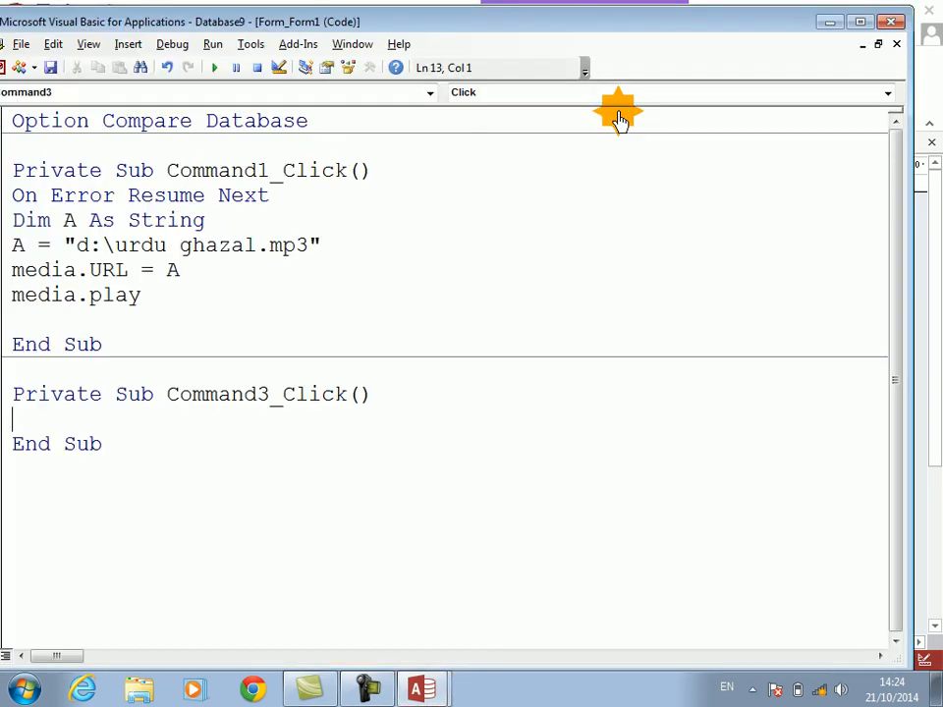
pyautogui.moveTo(574, 24); pyautogui.dragTo(638, 27)
# Step: Declare the variable b as String in the Command3_Click procedure
pyautogui.write('DIM')
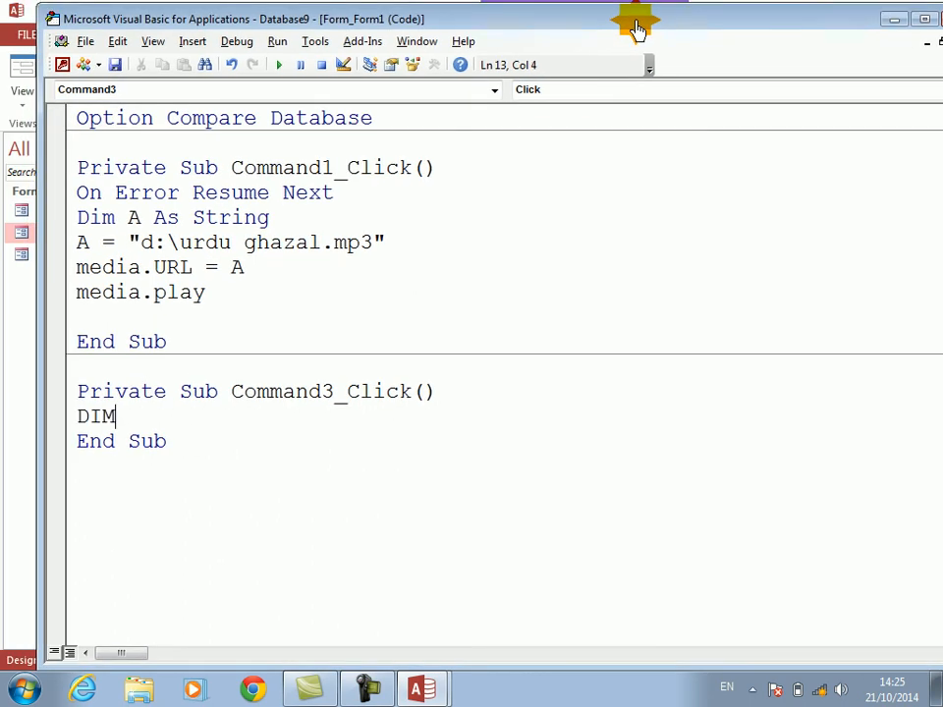
pyautogui.press('BackSpace')
pyautogui.press('BackSpace')
pyautogui.press('BackSpace')
pyautogui.press('BackSpace')
pyautogui.write('dim b as string')
pyautogui.press('Return')
# Step: Assign the video path "d:\niceghazal.flv" to b on the line below its declaration
pyautogui.write('b=')
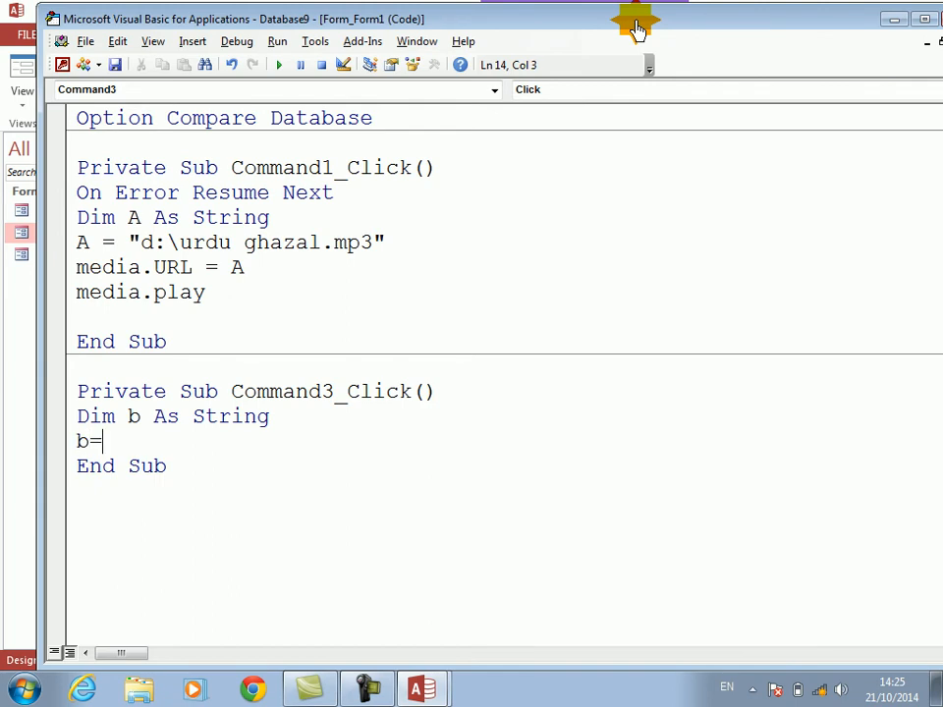
pyautogui.write('"d:\\niceghazal,.')
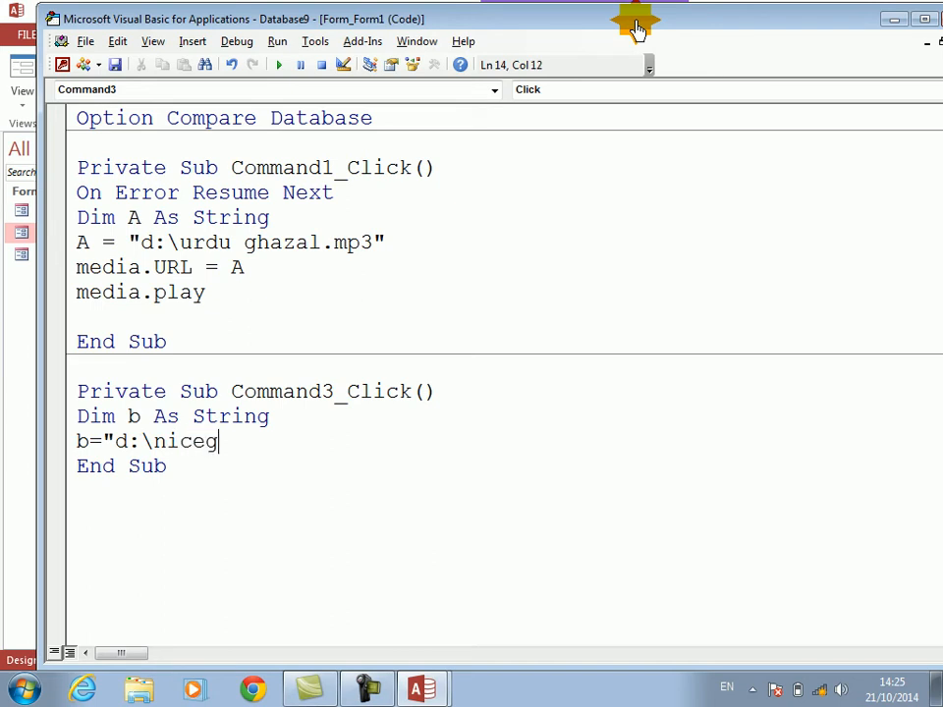
pyautogui.press('BackSpace')
pyautogui.press('BackSpace')
pyautogui.write('.flv')
pyautogui.press('Return')
# Step: Set Me.media.URL to b and add a Me.media.play call to the Command3_Click procedure
pyautogui.write('me.media.')
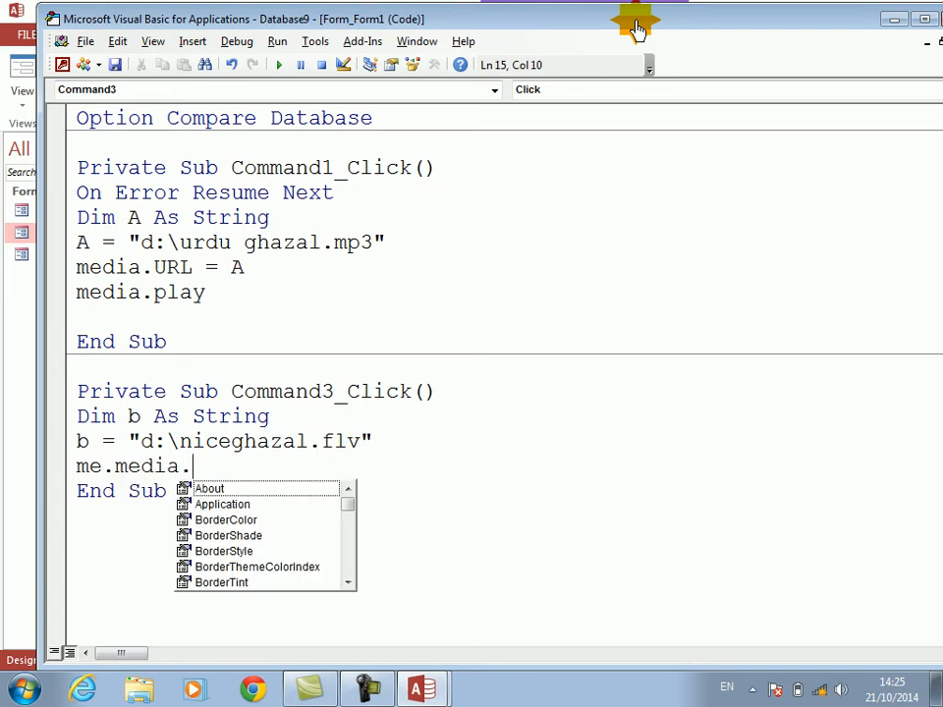
pyautogui.write('url=b')
pyautogui.press('Return')
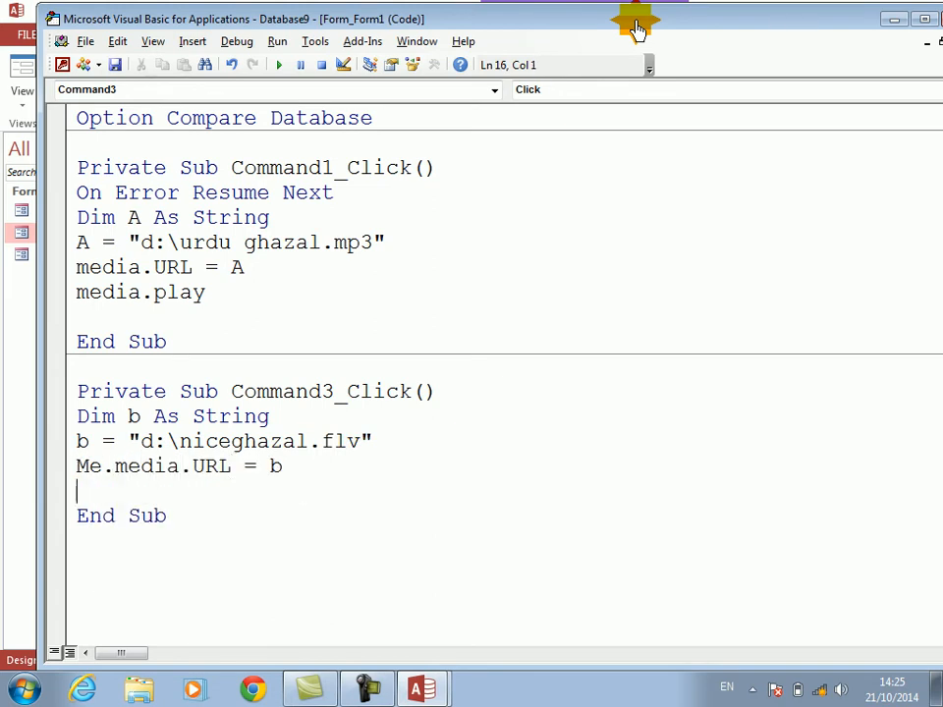
pyautogui.write('me.media.play')
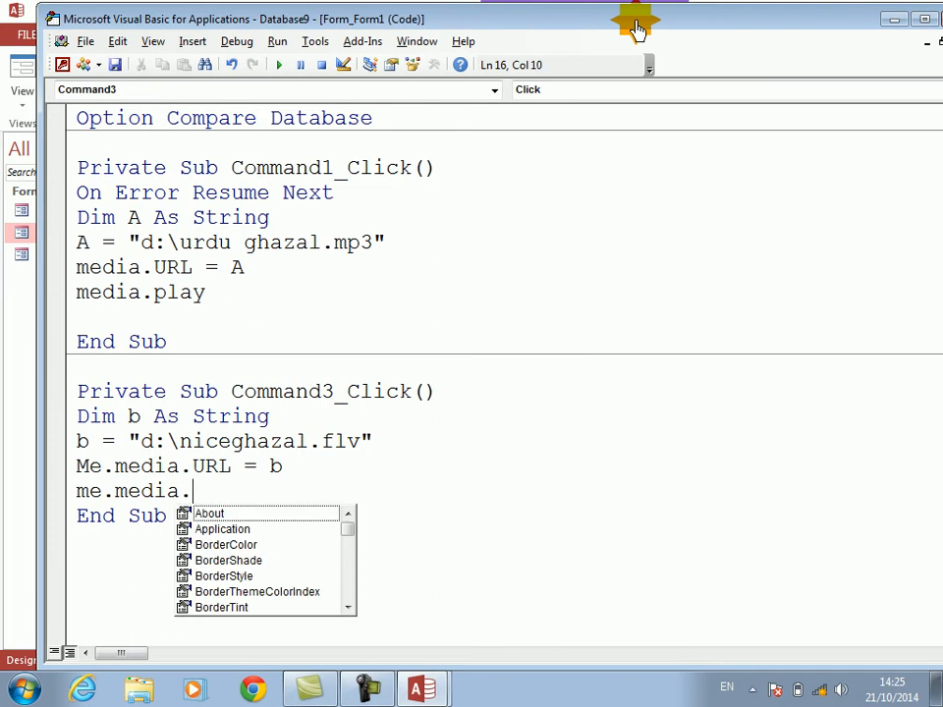
pyautogui.press('Return')
# Step: Insert an On Error Resume Next statement above the declaration of b in Command3_Click
pyautogui.press('Up')
pyautogui.press('Up')
pyautogui.press('Up')
pyautogui.press('Up')
pyautogui.press('Return')
pyautogui.press('Up')
pyautogui.write('on error reums')
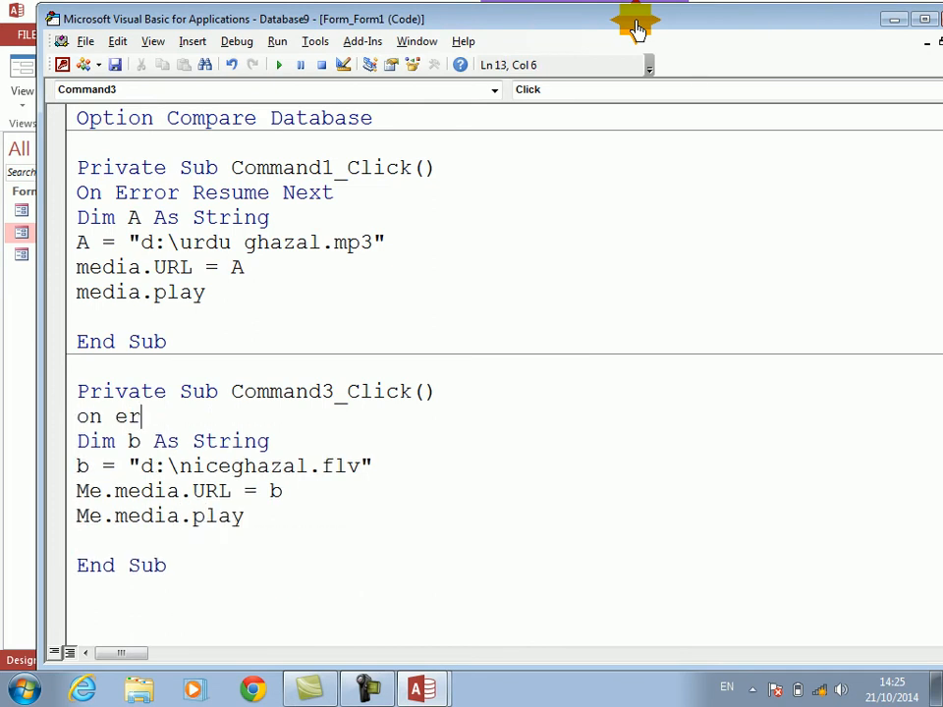
pyautogui.press('BackSpace')
pyautogui.write('m')
pyautogui.press('BackSpace')
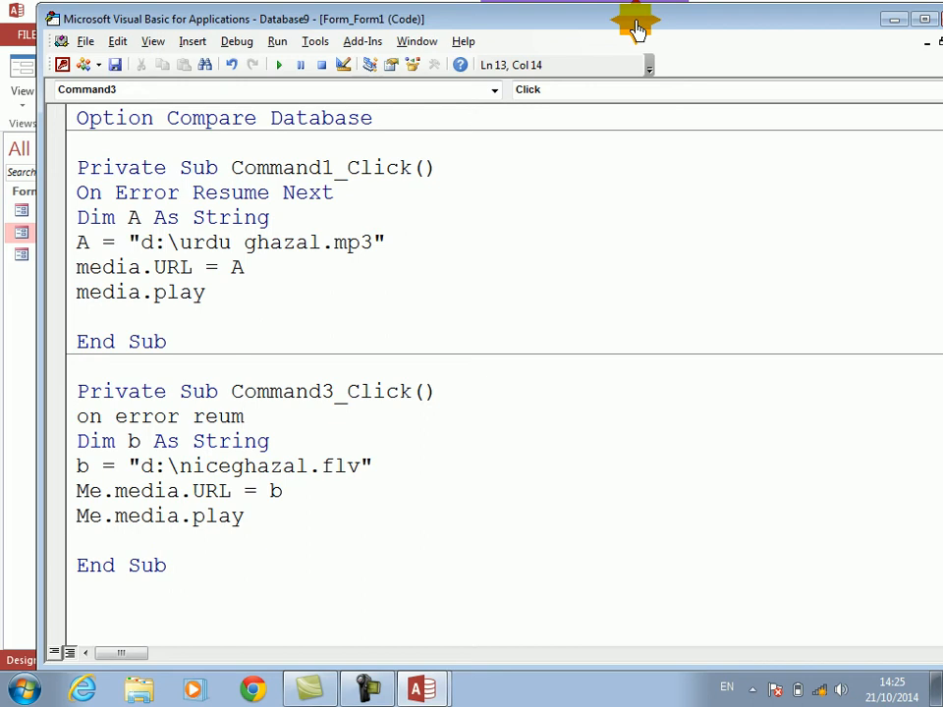
pyautogui.write('e next')
pyautogui.press('Return')
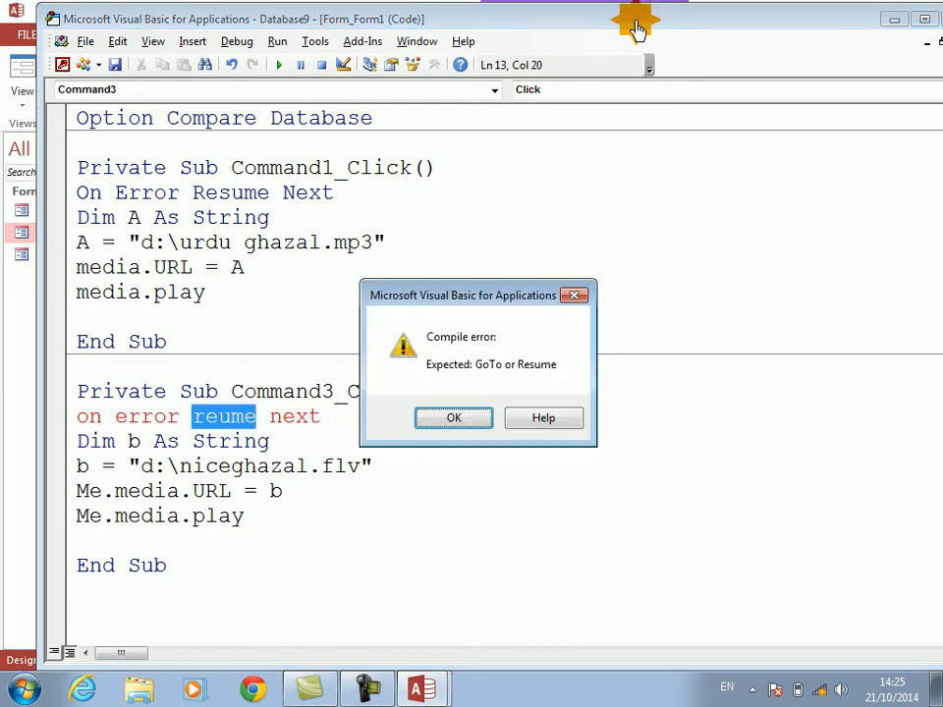
# Step: Dismiss the compile error and correct the misspelled Resume keyword in the new error-handling line
pyautogui.press('Return')
pyautogui.write('r Resum')
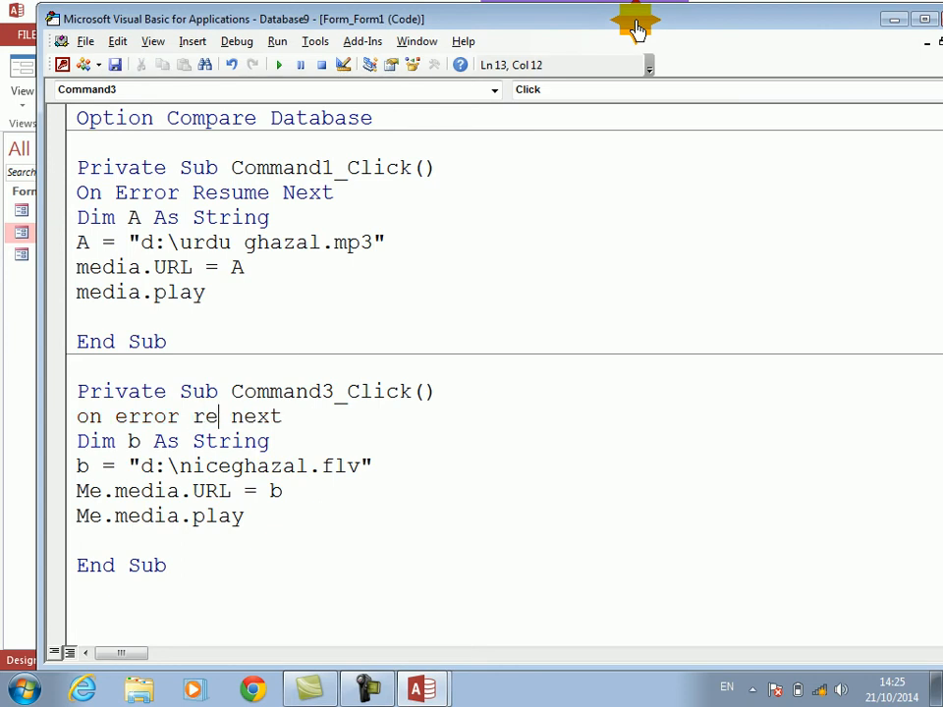
pyautogui.write('e')
pyautogui.press('Down')
# Step: Return to Form1 in Form View, test the lower play button and decline playing the .flv file
pyautogui.hotkey('alt', 'F11')
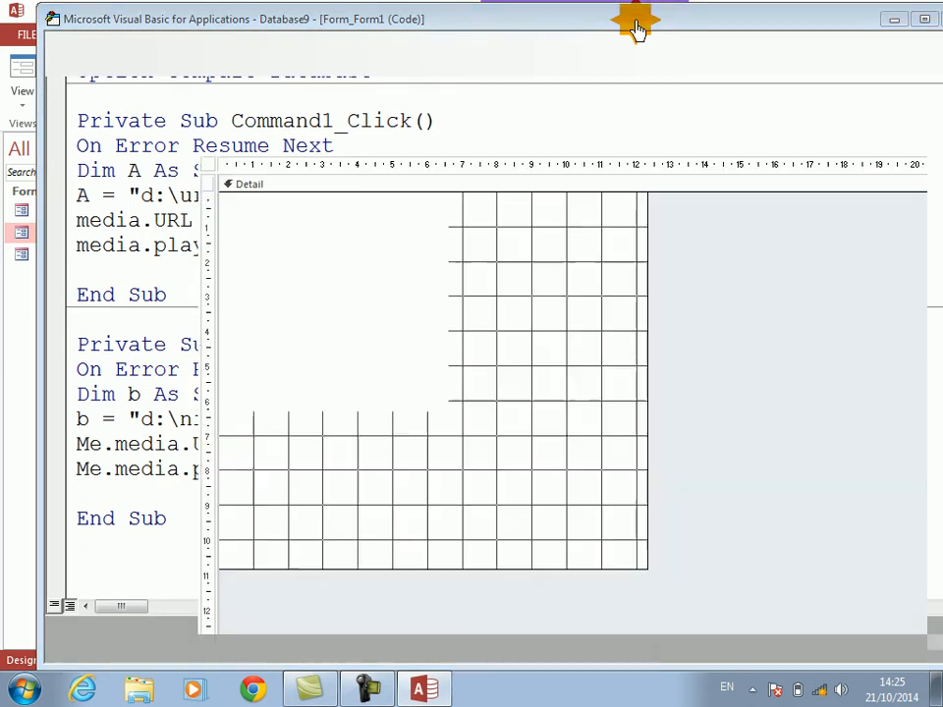
pyautogui.click(24, 75)
pyautogui.click(547, 388)
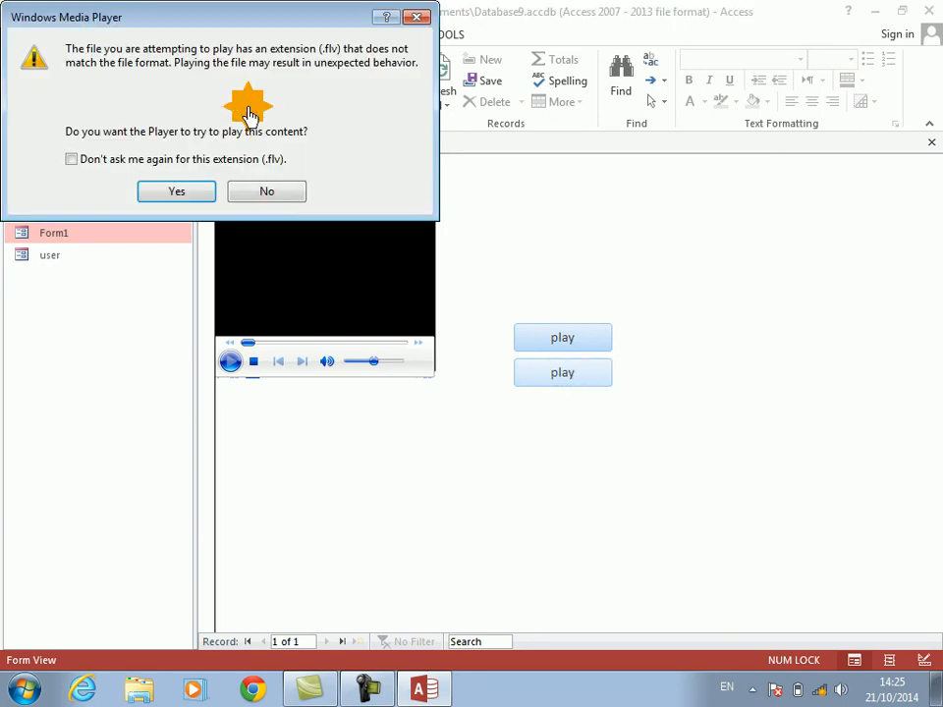
pyautogui.moveTo(206, 19); pyautogui.dragTo(514, 405)
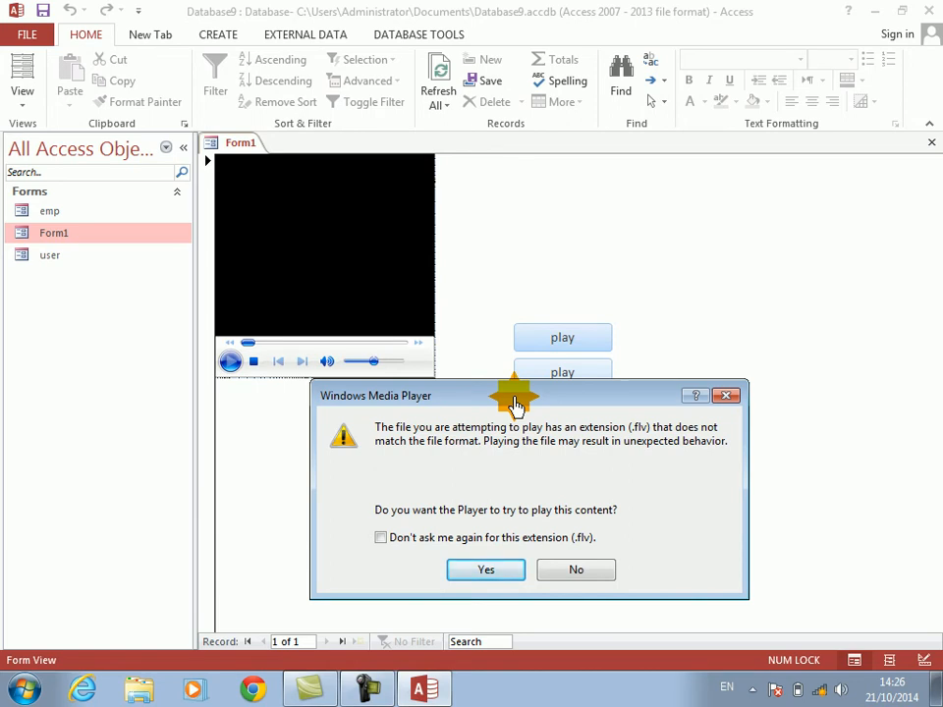
pyautogui.click(572, 573)
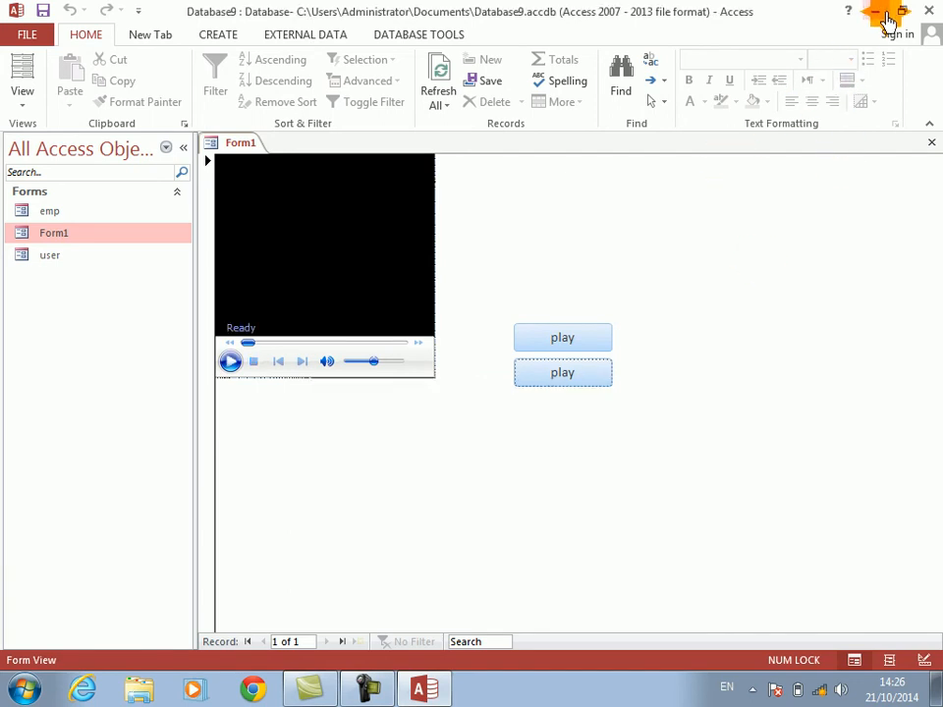
# Step: Minimise Access, open FormatFactory from the desktop and choose the All to AVI video conversion
pyautogui.click(876, 11)
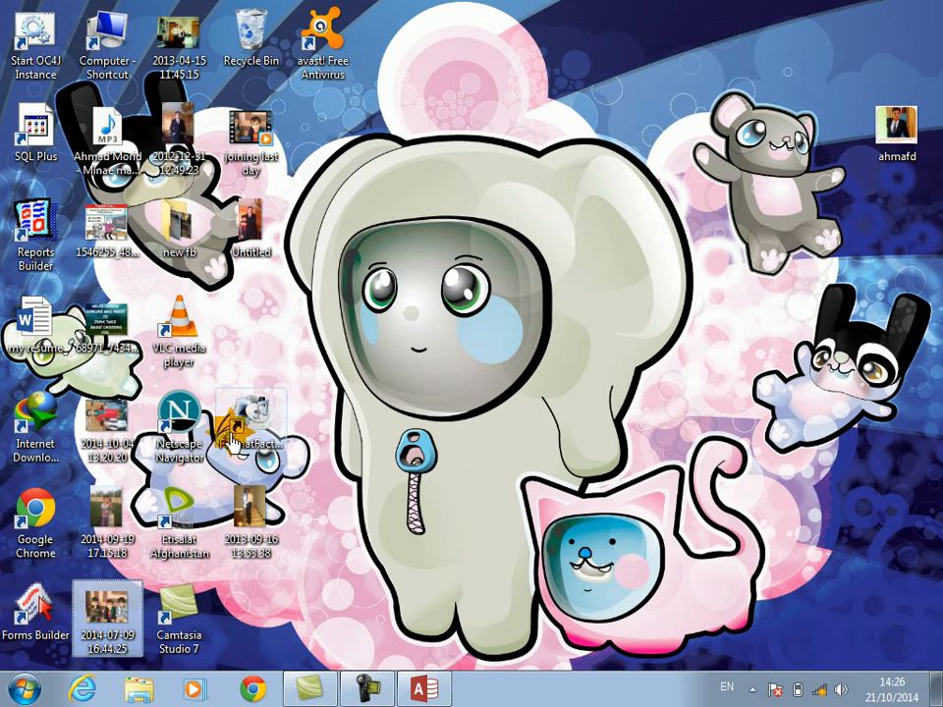
pyautogui.doubleClick(258, 417)
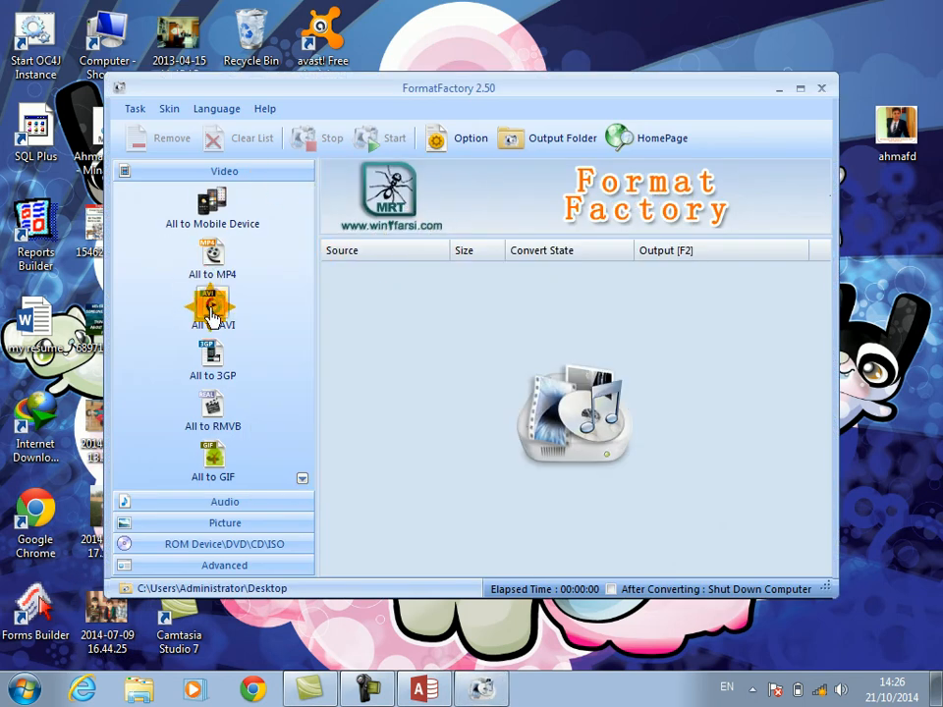
pyautogui.click(212, 322)
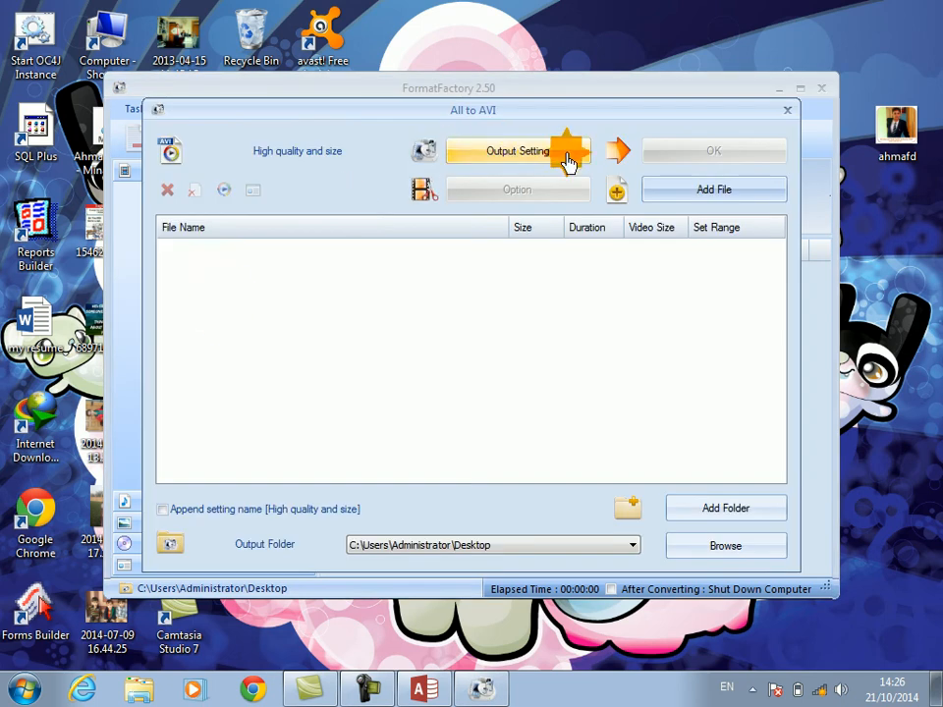
# Step: Add niceghazal.flv from Public (D:) to the AVI conversion and start converting it
pyautogui.click(680, 192)
pyautogui.moveTo(289, 280); pyautogui.dragTo(291, 243)
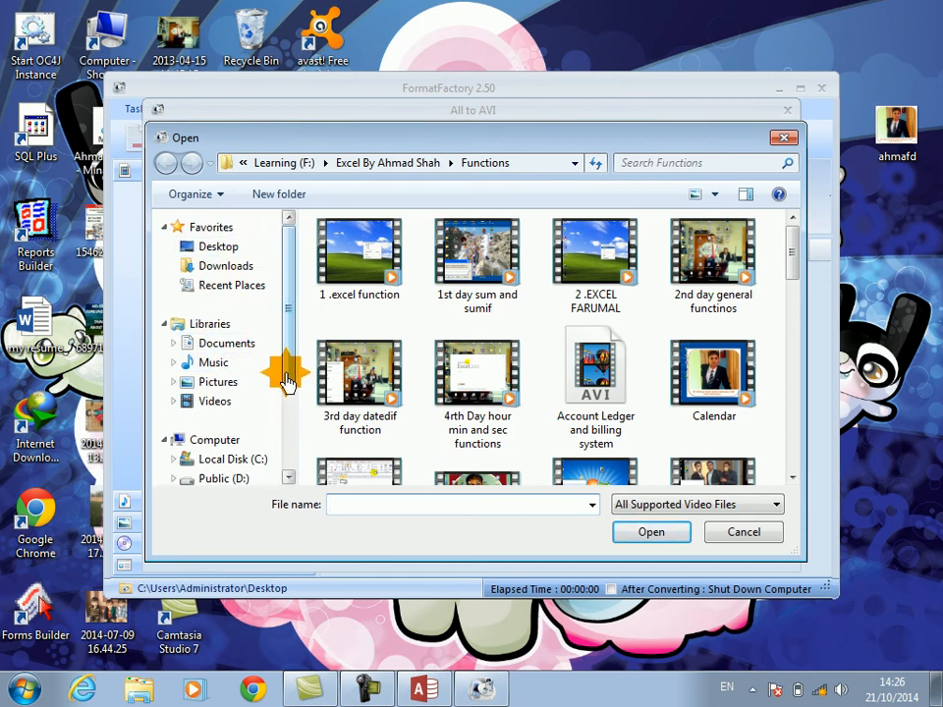
pyautogui.click(239, 480)
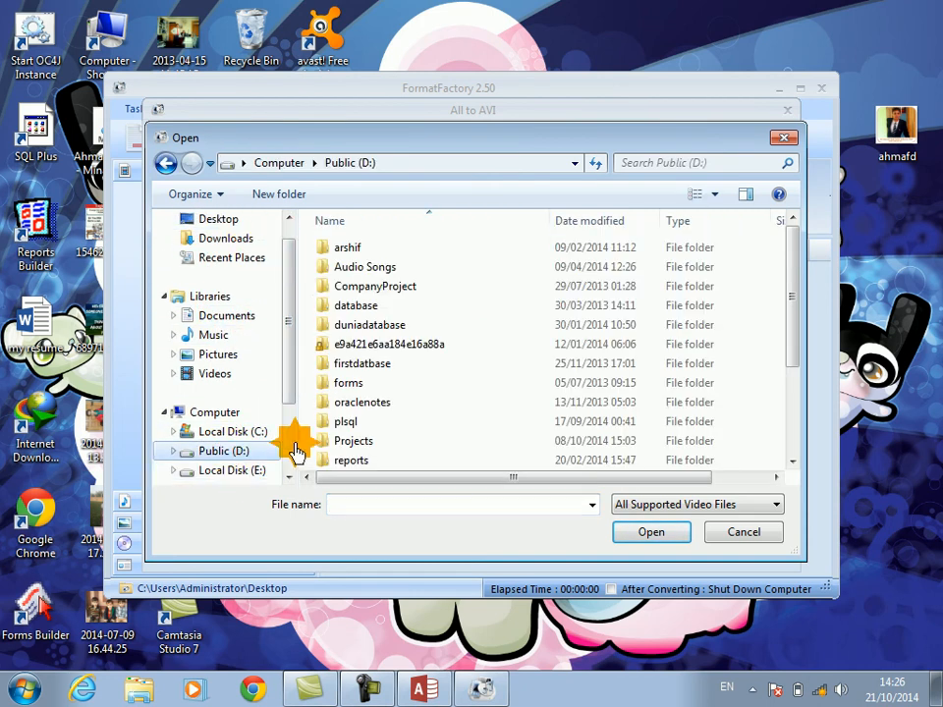
pyautogui.moveTo(792, 282); pyautogui.dragTo(792, 326)
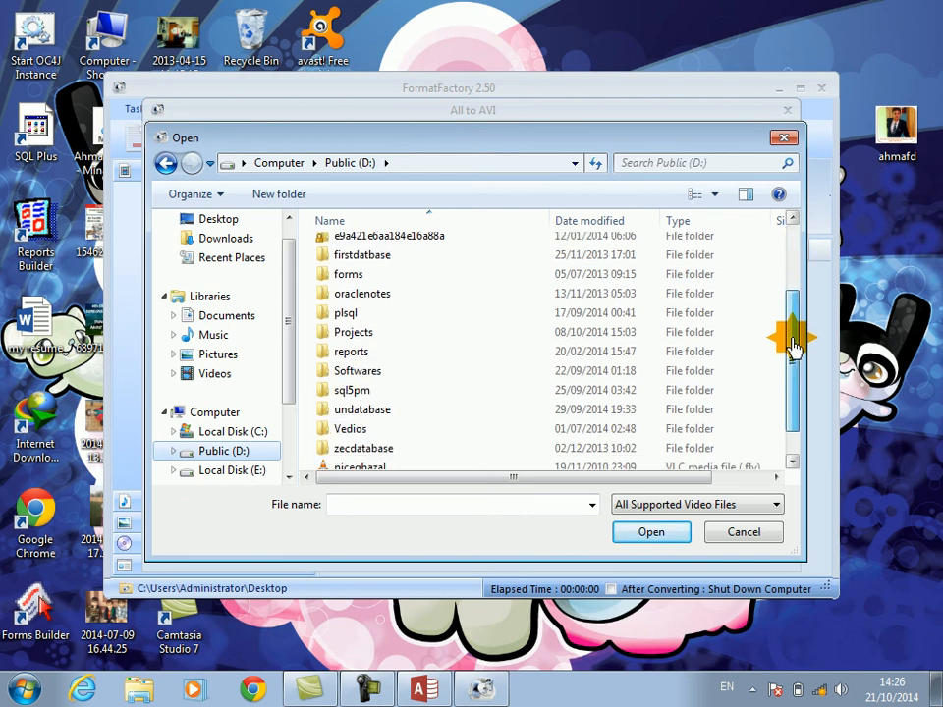
pyautogui.click(703, 154)
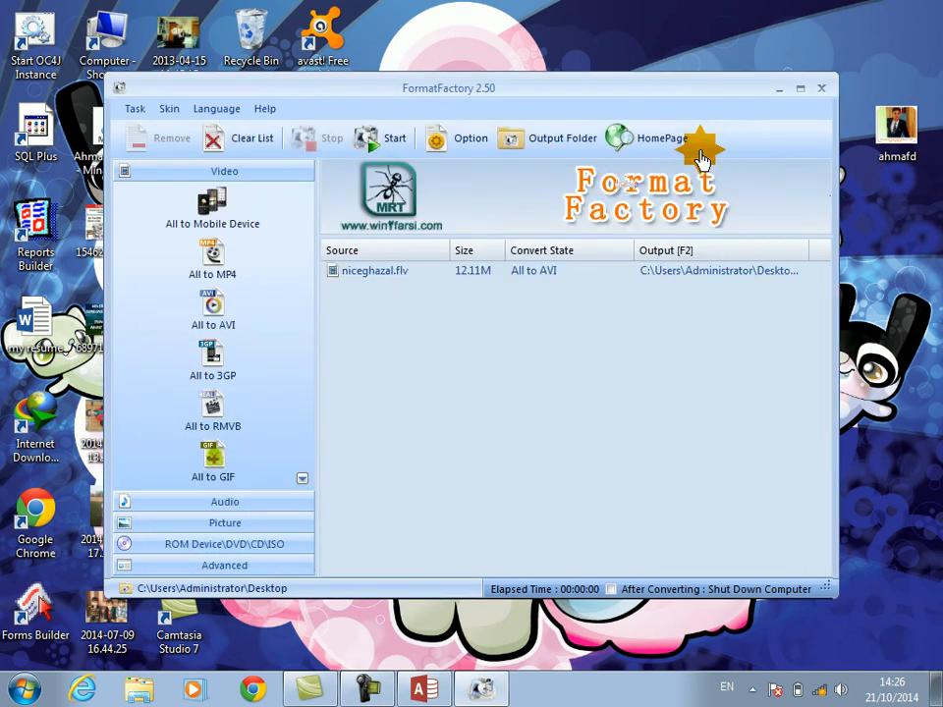
pyautogui.click(391, 148)
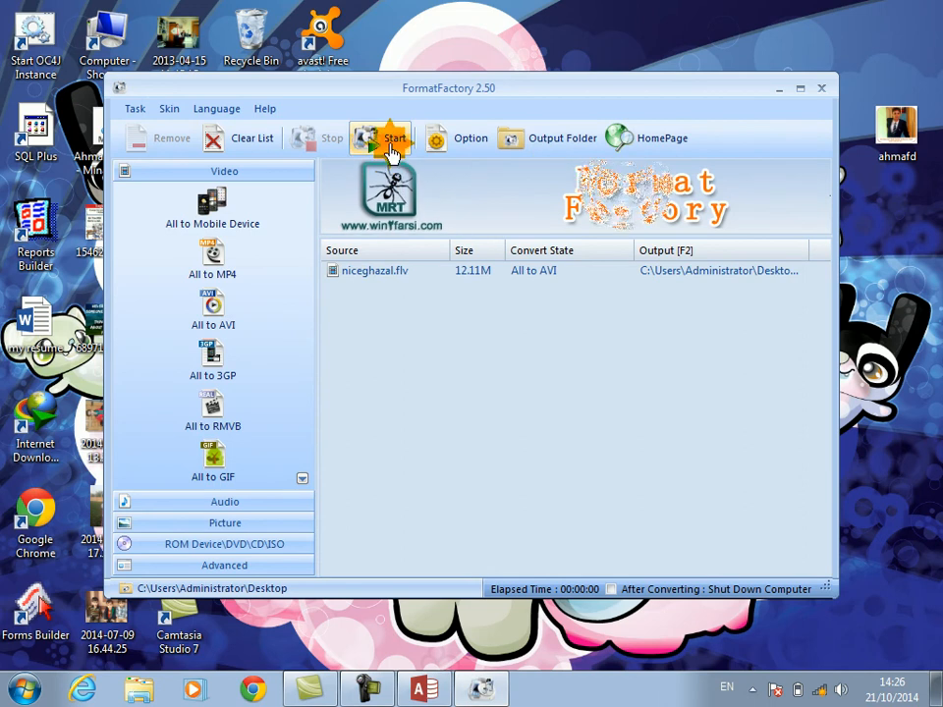
pyautogui.click(391, 147)
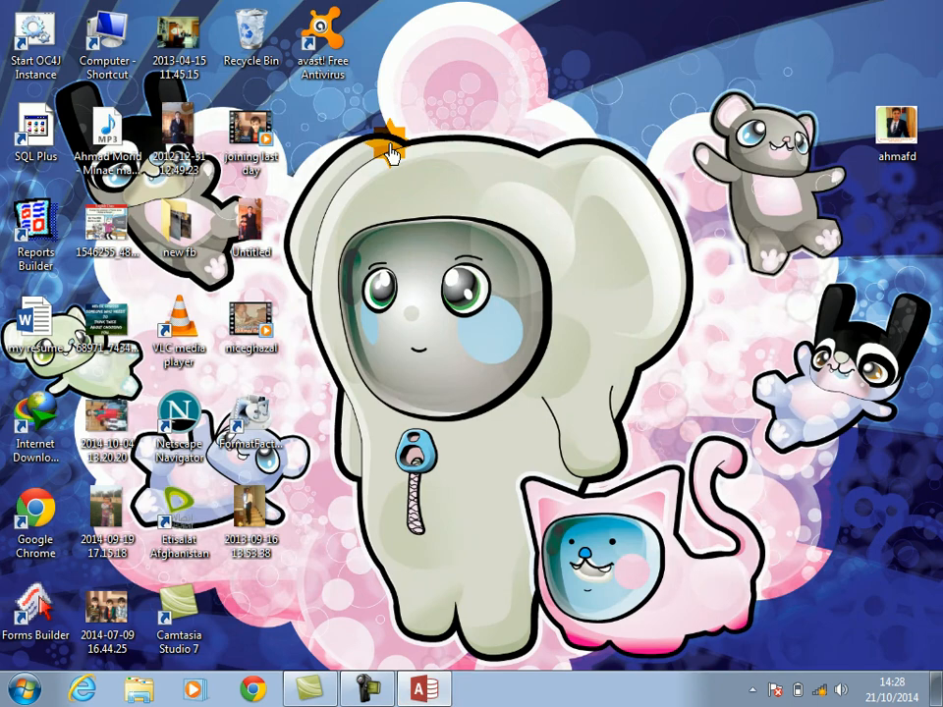
# Step: Switch back to Access, keep Form1 open and open the lower play button's event code from Design View
pyautogui.click(423, 690)
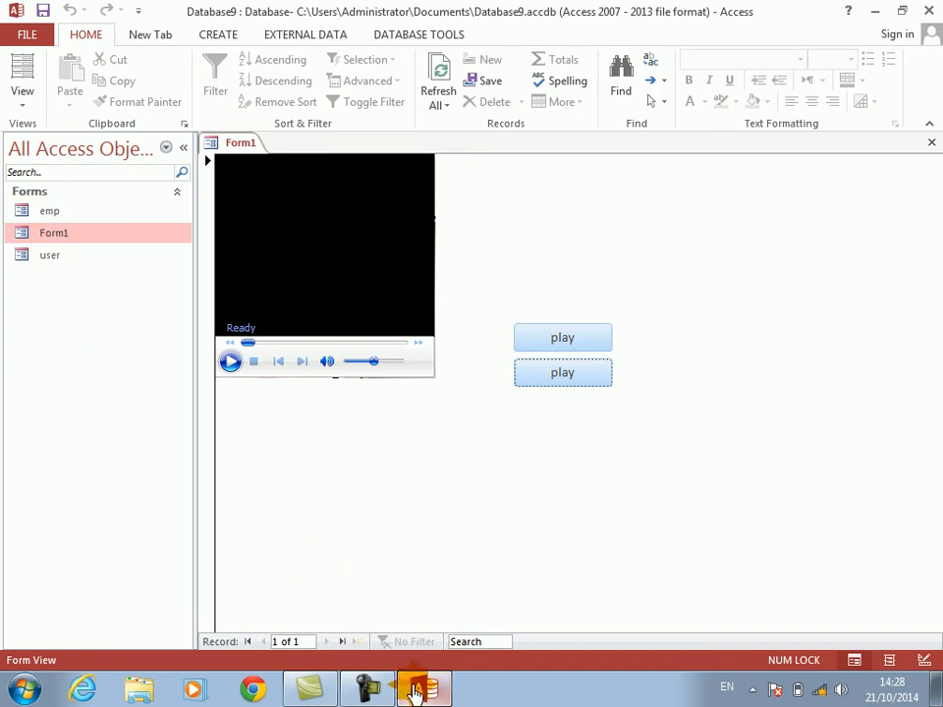
pyautogui.click(423, 693)
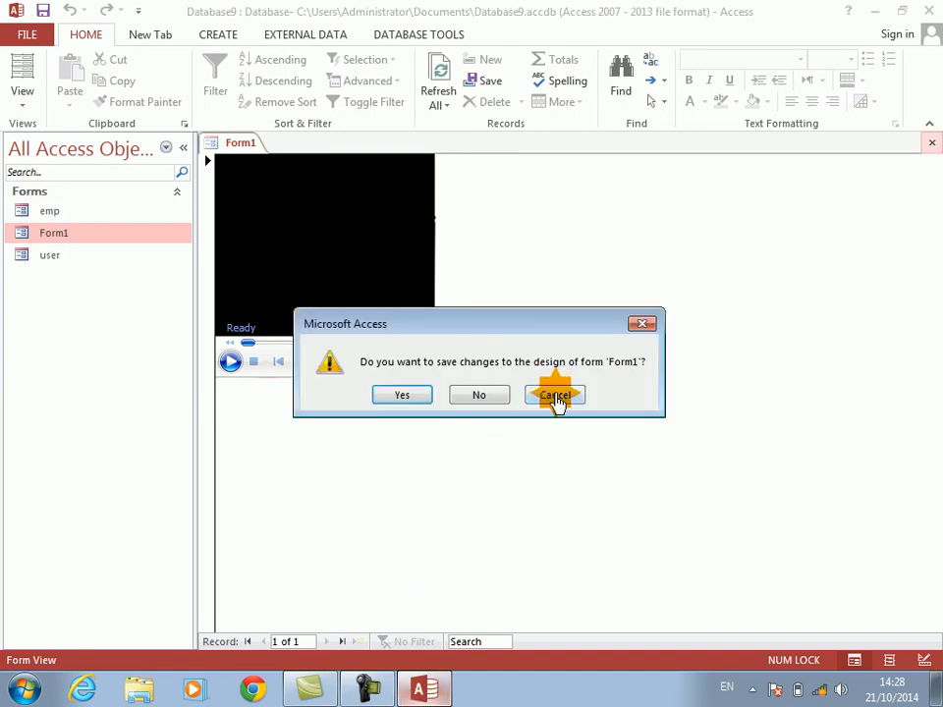
pyautogui.click(556, 396)
pyautogui.rightClick(639, 368)
pyautogui.click(682, 433)
pyautogui.rightClick(583, 421)
pyautogui.click(615, 120)
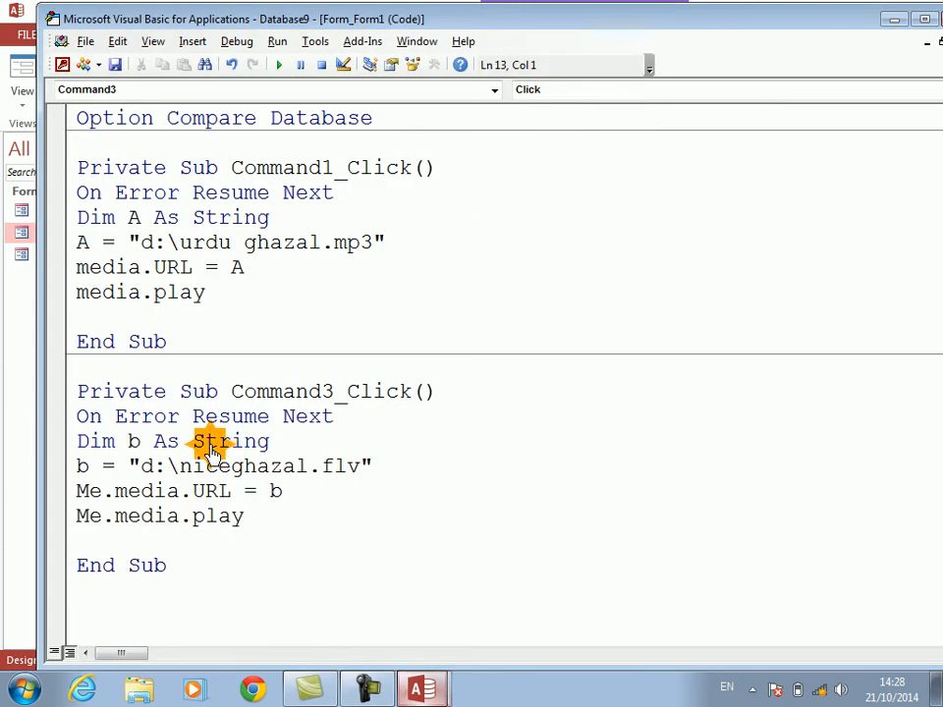
# Step: Change the video file's extension in the b path to avi and return to the form design
pyautogui.click(361, 469)
pyautogui.press('BackSpace')
pyautogui.press('BackSpace')
pyautogui.press('BackSpace')
pyautogui.write('avi')
pyautogui.press('Down')
pyautogui.hotkey('alt', 'q')
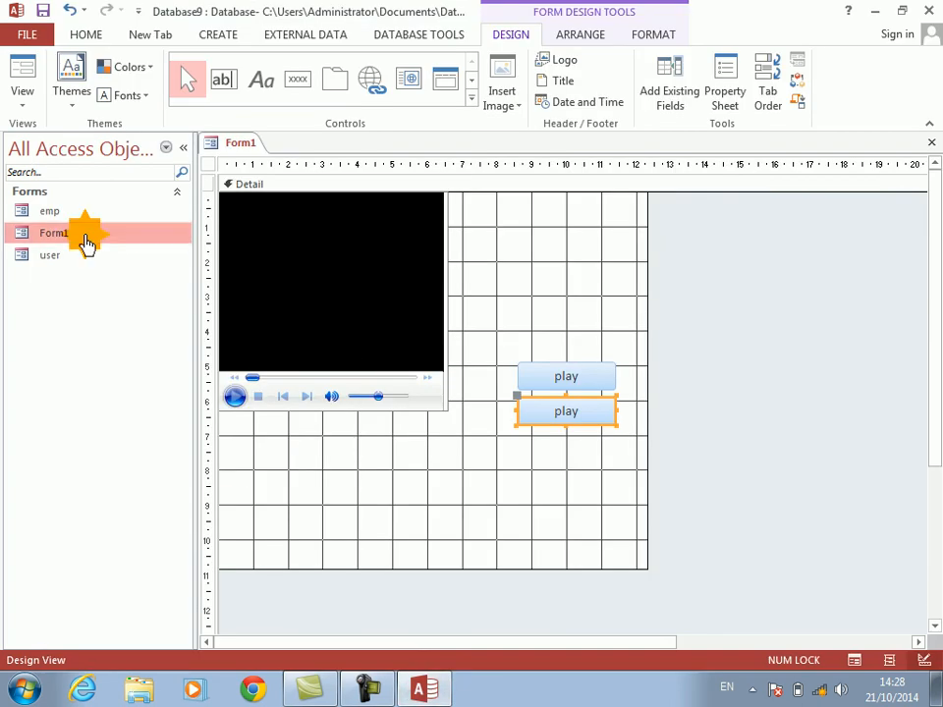
# Step: Show Form1 in Form View, play the AVI video with the lower play button and pause it
pyautogui.click(23, 78)
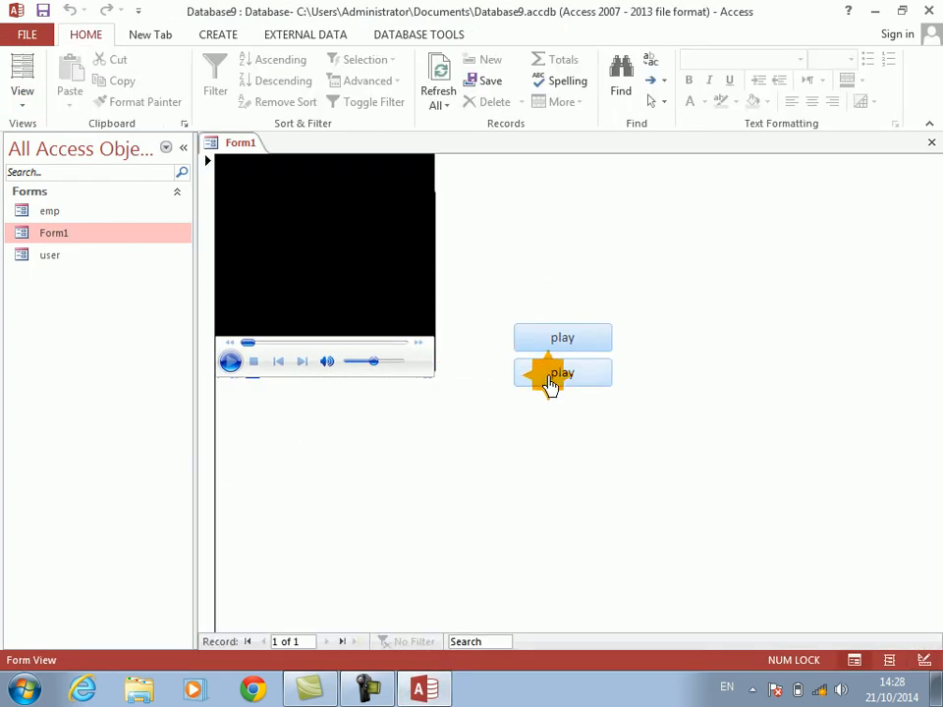
pyautogui.click(548, 383)
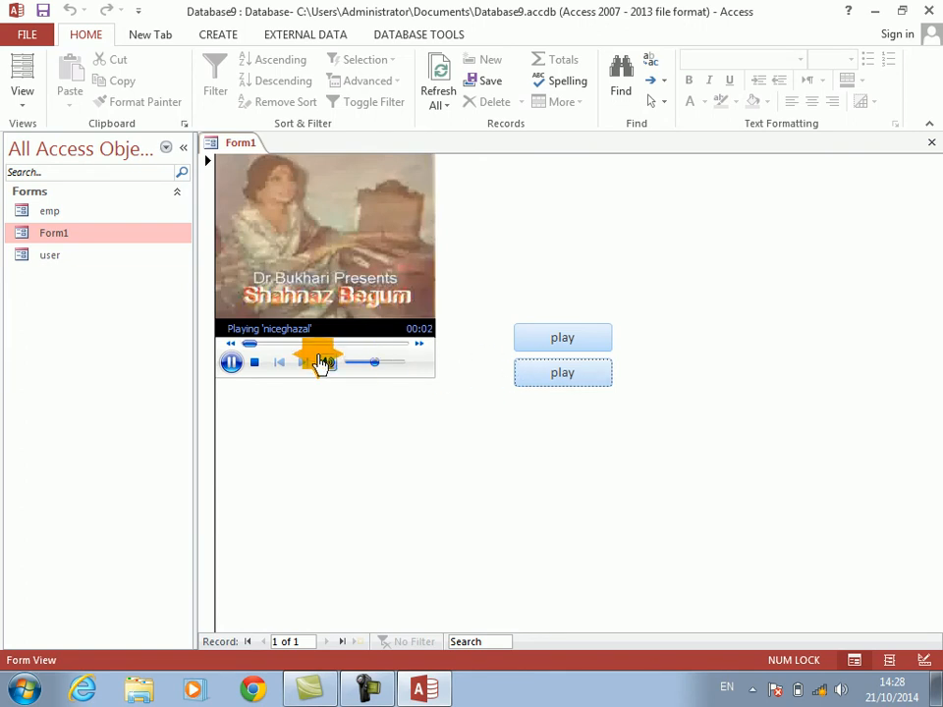
pyautogui.click(232, 363)
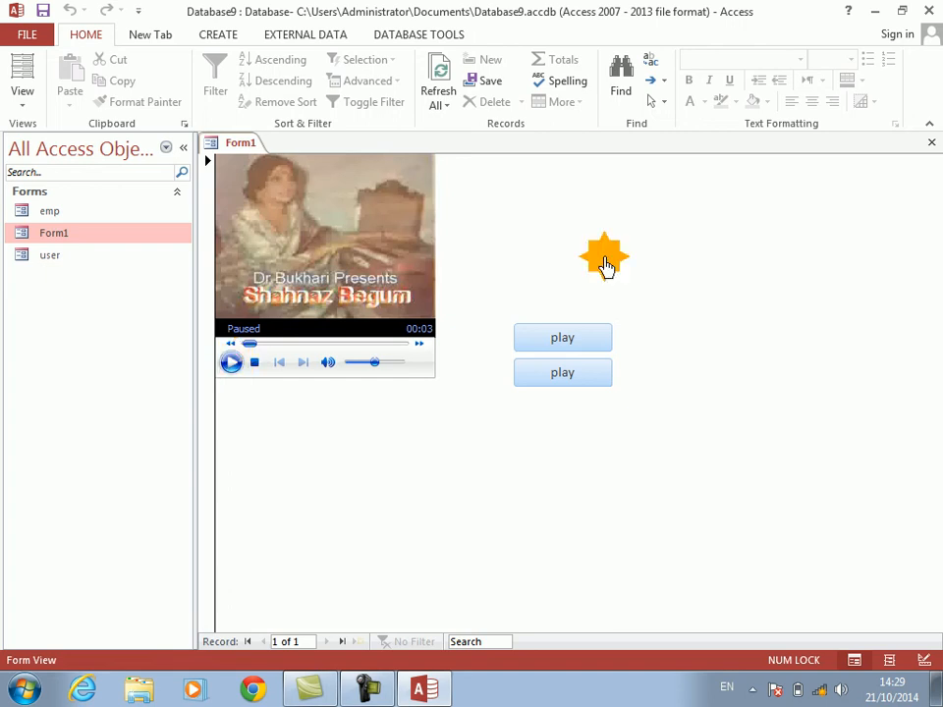
# Step: Close Form1, saving its design changes
pyautogui.click(932, 143)
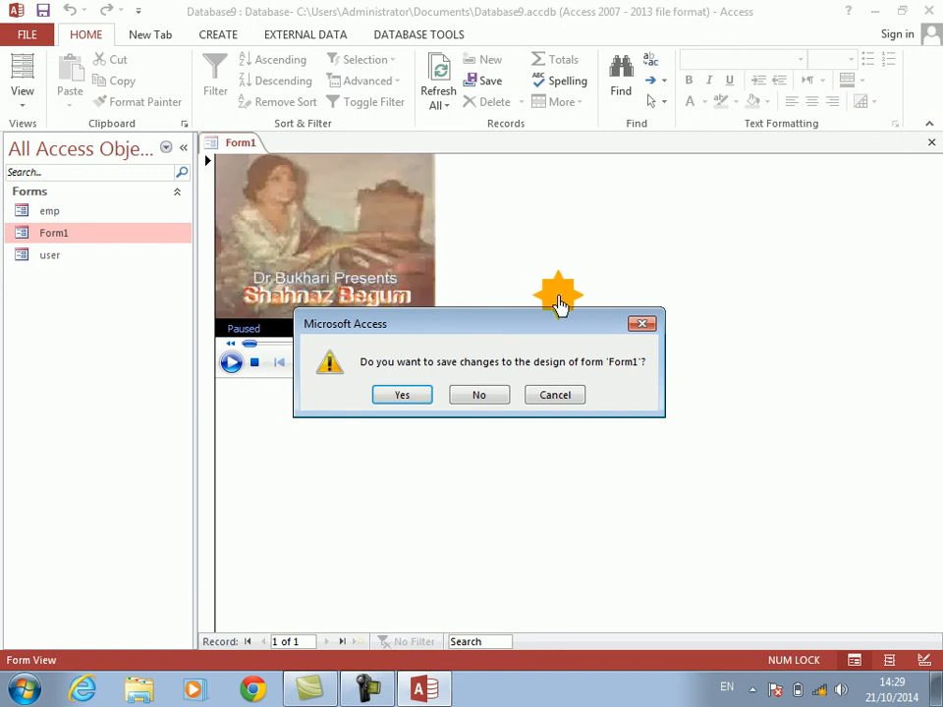
pyautogui.click(405, 398)
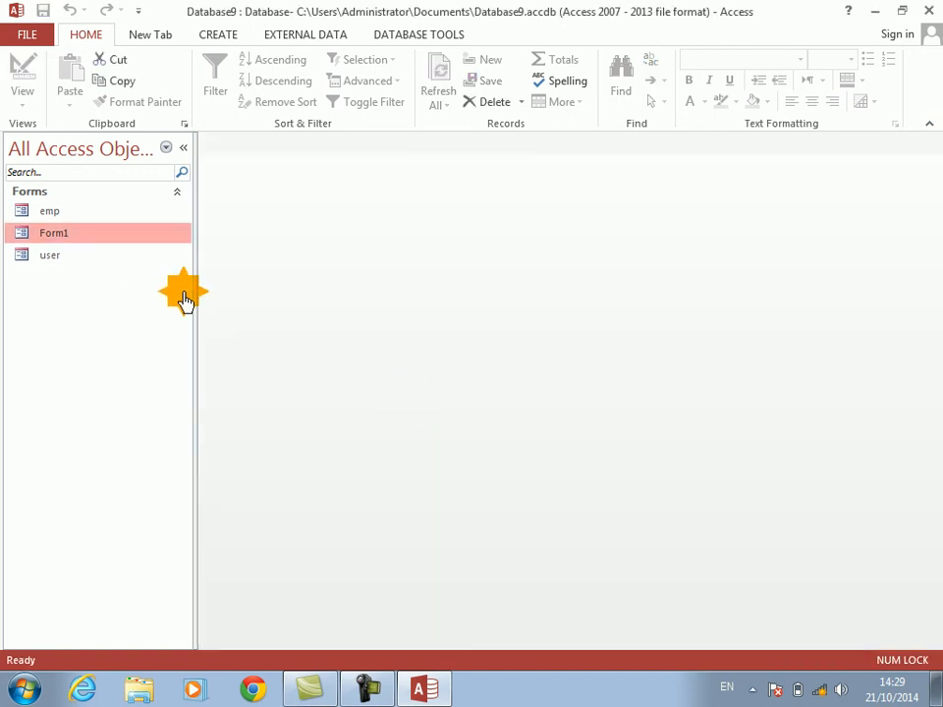
pyautogui.moveTo(196, 293); pyautogui.dragTo(195, 293)
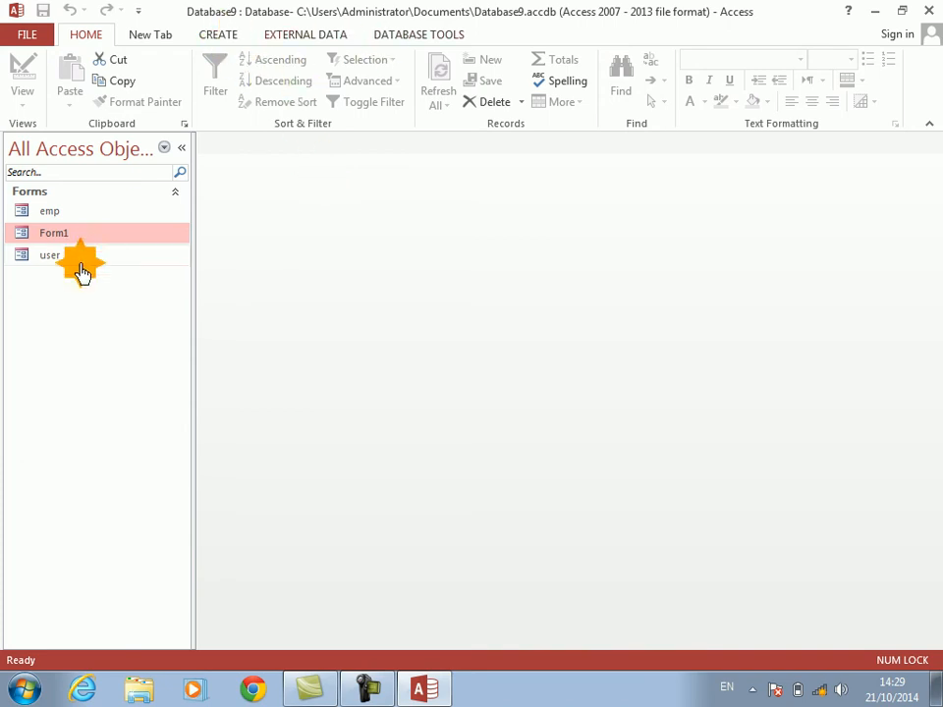
pyautogui.click(226, 39)
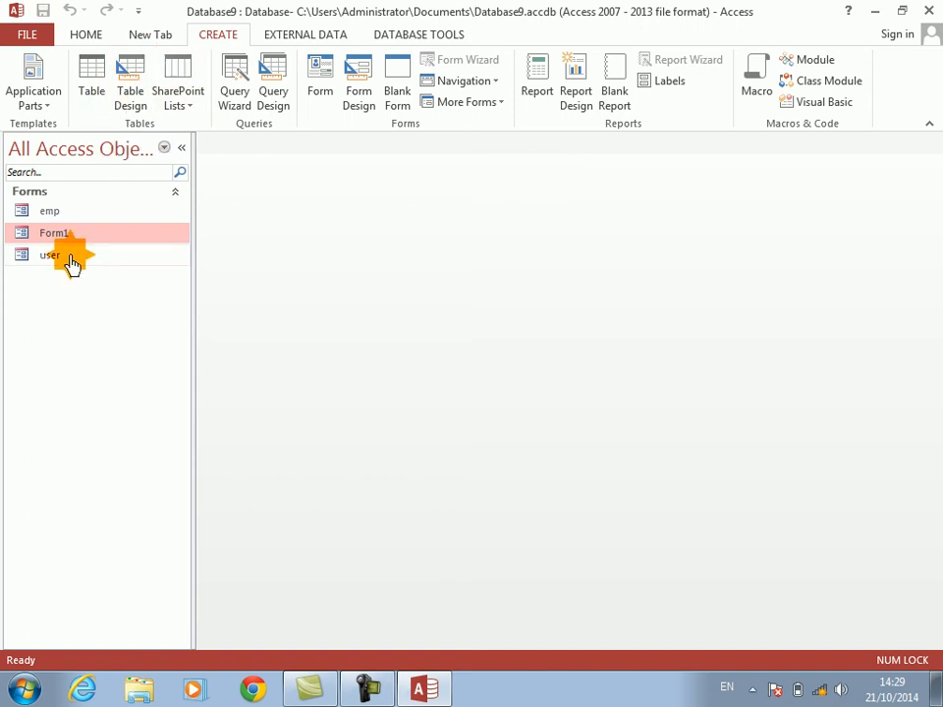
# Step: Permanently delete the forms emp, Form1 and user from the database
pyautogui.click(49, 211)
pyautogui.press('Delete')
pyautogui.press('Return')
pyautogui.press('Delete')
pyautogui.press('Return')
pyautogui.press('Delete')
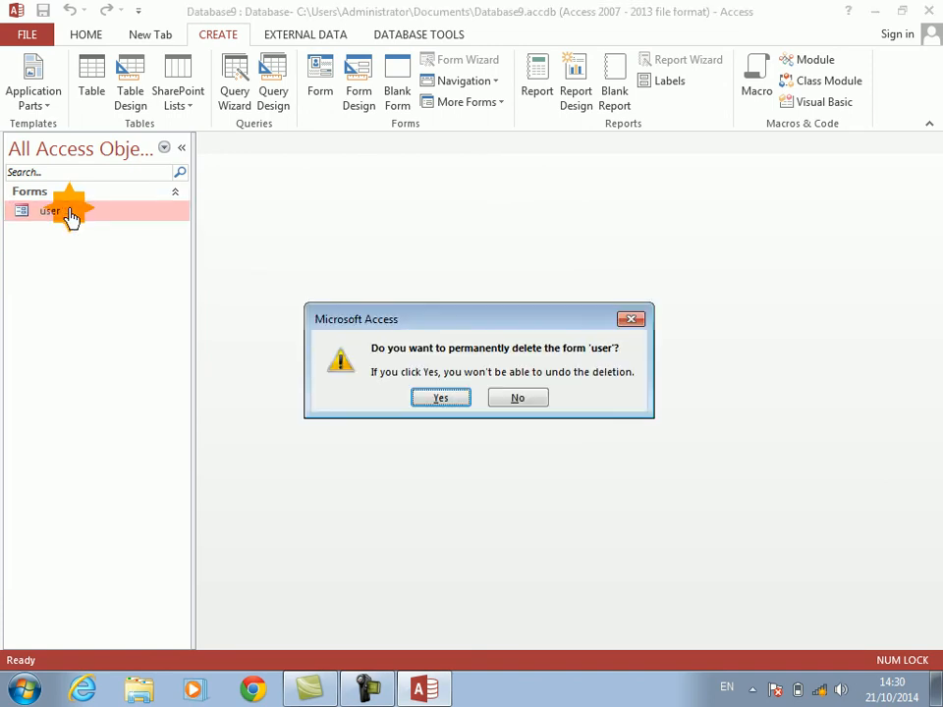
pyautogui.press('Return')
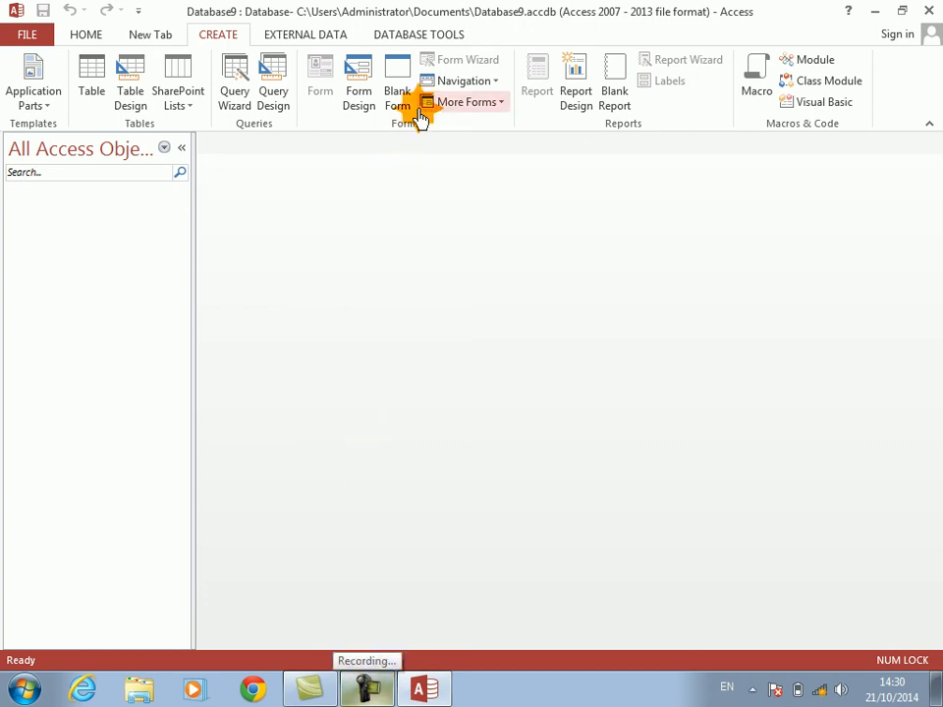
# Step: Start a new table design with the fields empno as AutoNumber and ename and job as Short Text
pyautogui.click(130, 88)
pyautogui.write('emp')
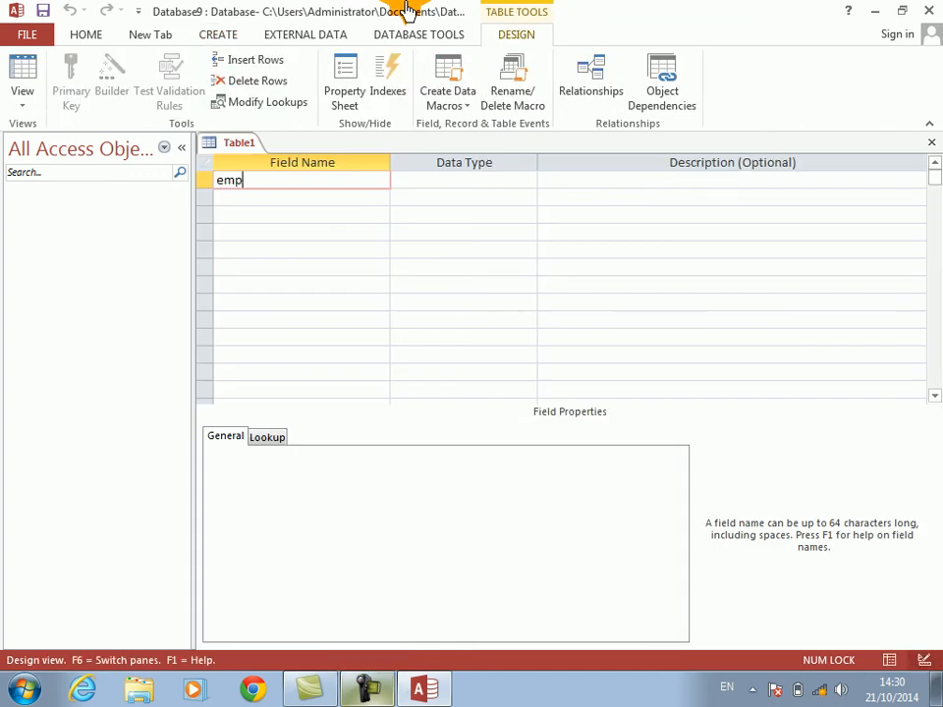
pyautogui.press('Down')
pyautogui.write('ename')
pyautogui.press('Return')
pyautogui.press('Return')
pyautogui.press('Return')
pyautogui.write('job')
# Step: Add the fields salary and com to the table design, both with the Number data type
pyautogui.press('Return')
pyautogui.press('Return')
pyautogui.press('Return')
pyautogui.write('salary')
pyautogui.press('Return')
pyautogui.write('n')
pyautogui.press('Return')
pyautogui.press('Return')
pyautogui.write('com')
pyautogui.press('Return')
pyautogui.write('n')
# Step: Save the table design under the name emp and close it
pyautogui.press('Return')
pyautogui.press('Return')
pyautogui.hotkey('ctrl', 's')
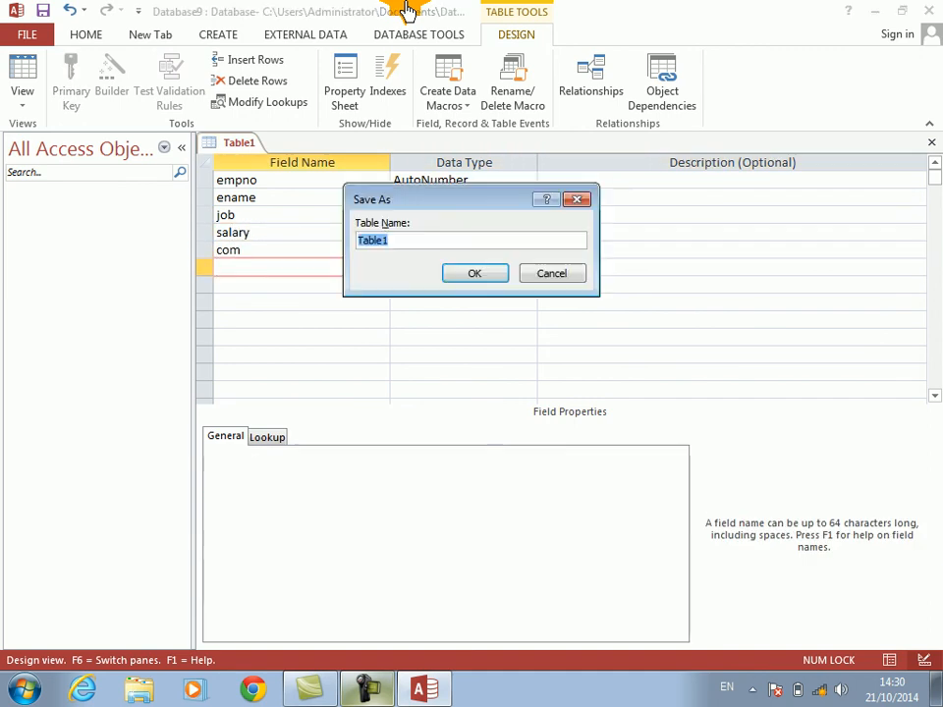
pyautogui.press('Return')
pyautogui.press('Return')
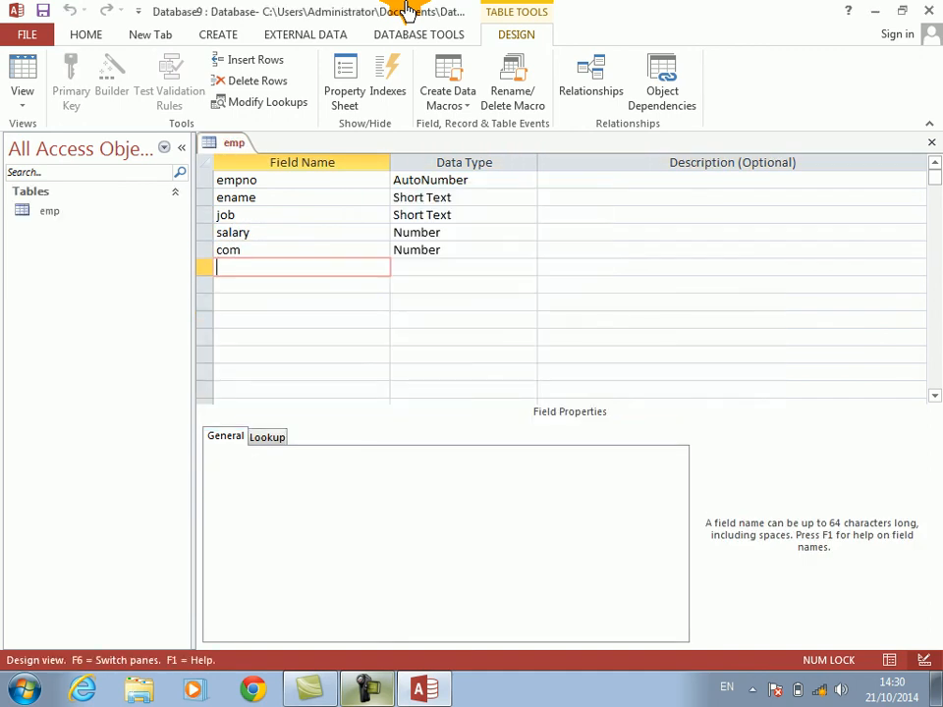
pyautogui.hotkey('ctrl', 'w')
# Step: Open the emp table and enter the first employee's name with job manager, salary 4000 and com 40
pyautogui.doubleClick(44, 213)
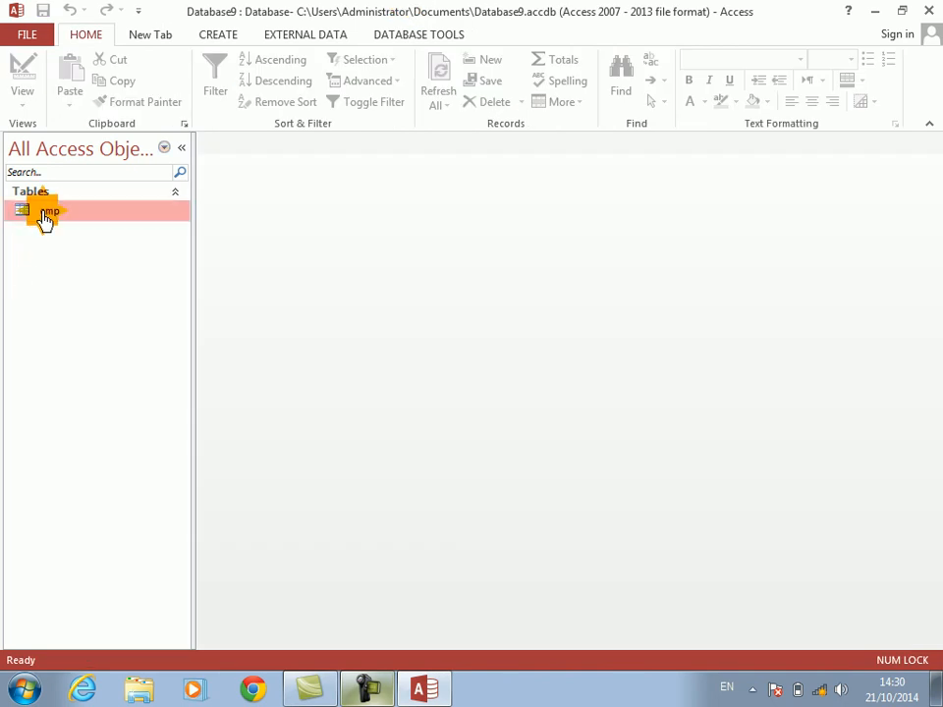
pyautogui.press('Tab')
pyautogui.write('kamal')
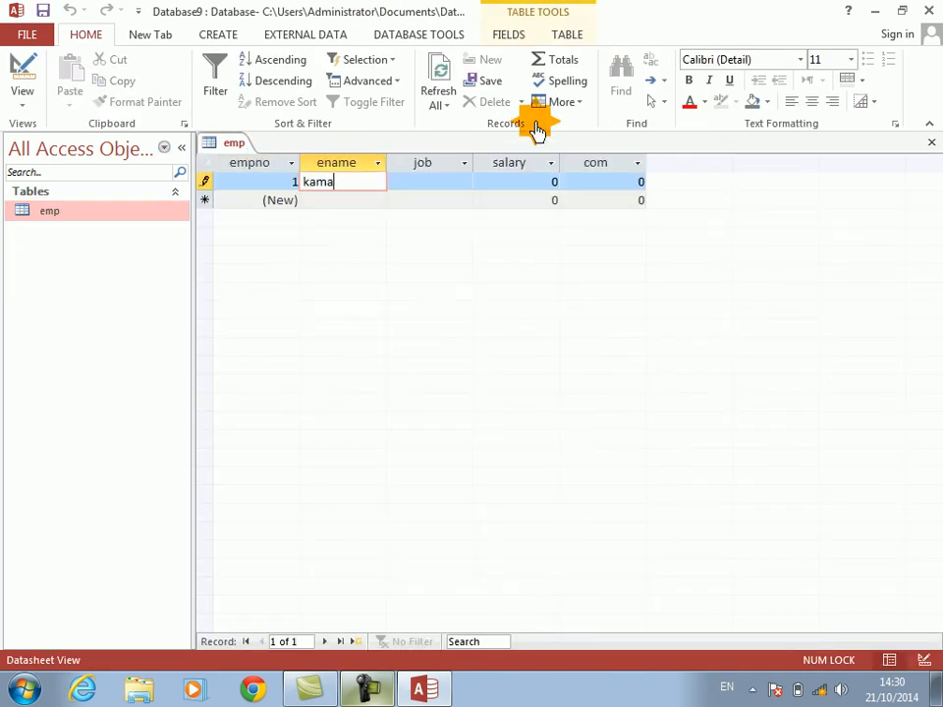
pyautogui.press('Tab')
pyautogui.write('manager')
pyautogui.press('Tab')
pyautogui.write('4000')
pyautogui.press('Tab')
pyautogui.write('40')
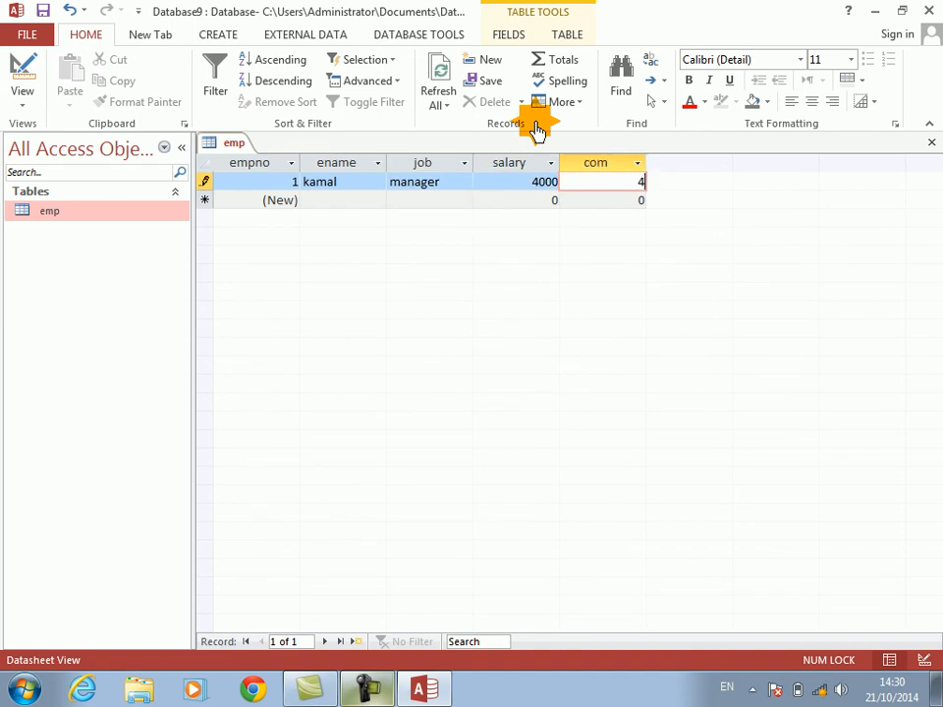
# Step: Add a second record with the employee's name, job doctor, salary 5000 and com 50
pyautogui.press('Tab')
pyautogui.write('karim')
pyautogui.press('Tab')
pyautogui.write('doctor')
pyautogui.press('Tab')
pyautogui.write('5000')
pyautogui.press('Tab')
pyautogui.write('50')
pyautogui.press('Tab')
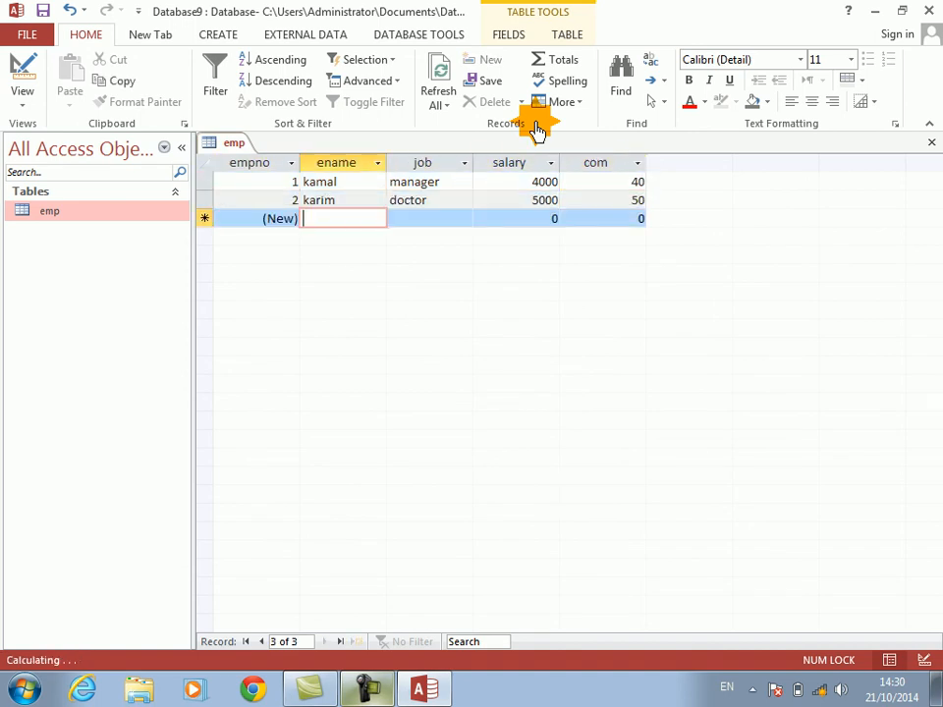
# Step: Add a third record with the employee's name, job driver, salary 5000 and com 400
pyautogui.write('sohail')
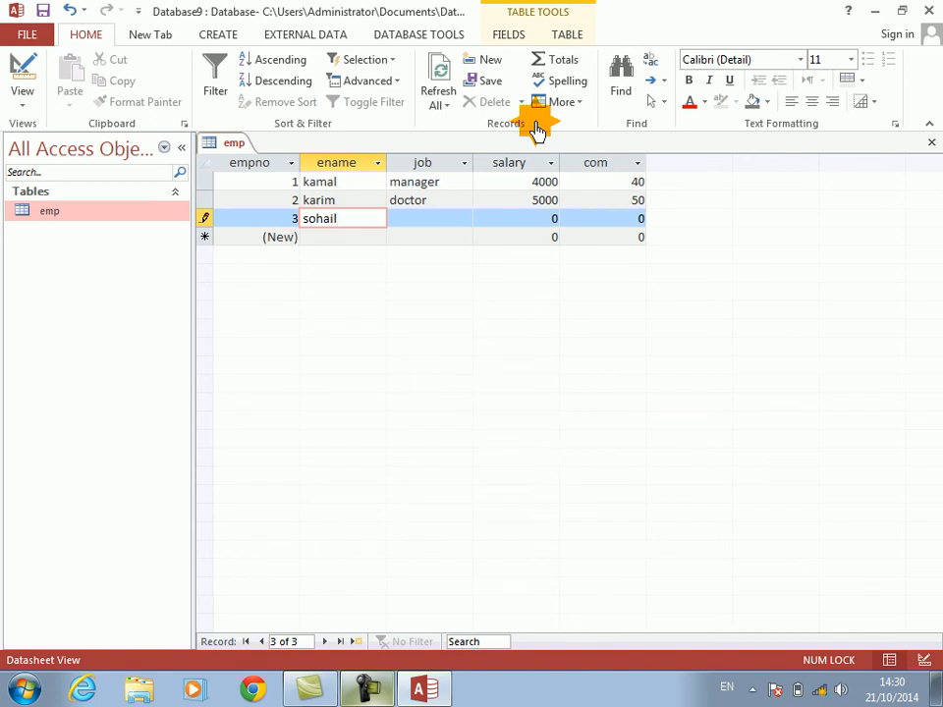
pyautogui.press('Tab')
pyautogui.write('driver')
pyautogui.press('Tab')
pyautogui.write('5000')
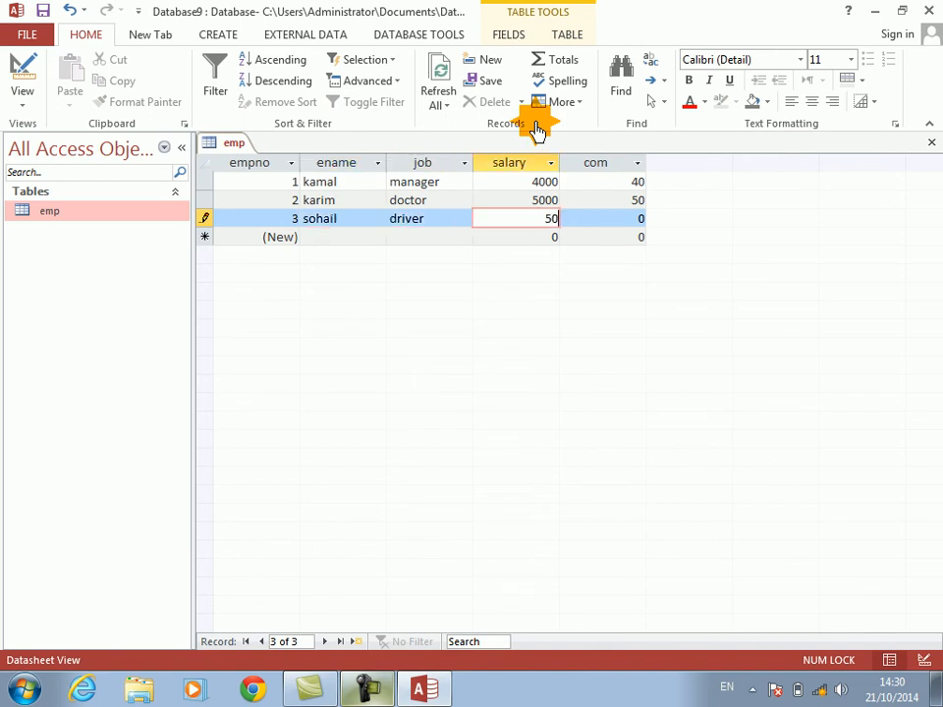
pyautogui.press('Tab')
pyautogui.write('400')
# Step: Add a fourth record with the employee's name, job manager, salary 4000 and com 400
pyautogui.press('Tab')
pyautogui.write('jasim')
pyautogui.press('Tab')
pyautogui.write('m')
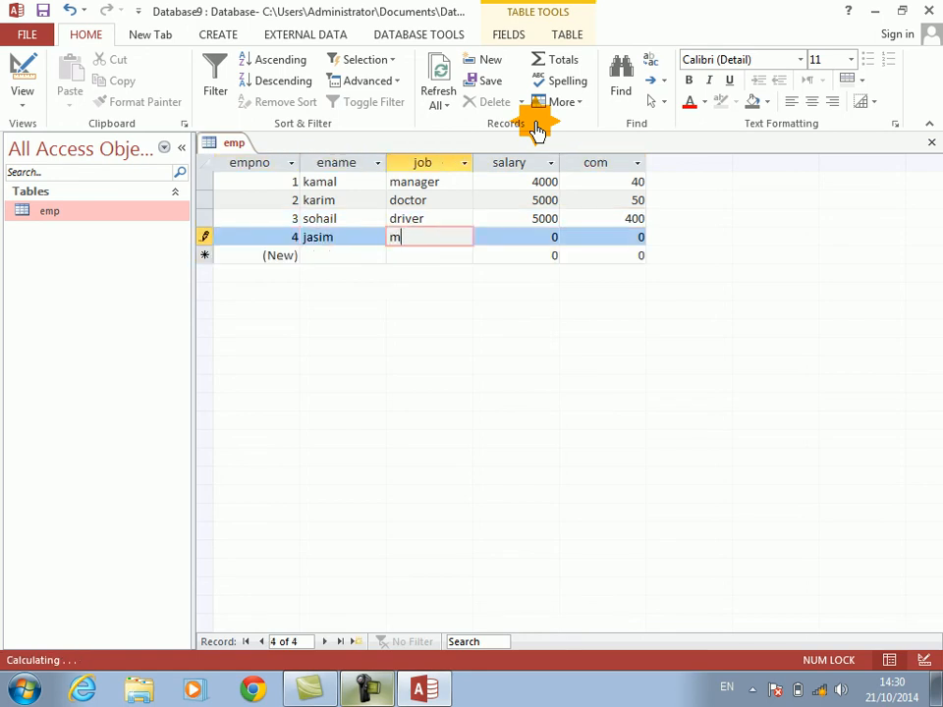
pyautogui.press('BackSpace')
pyautogui.press('Tab')
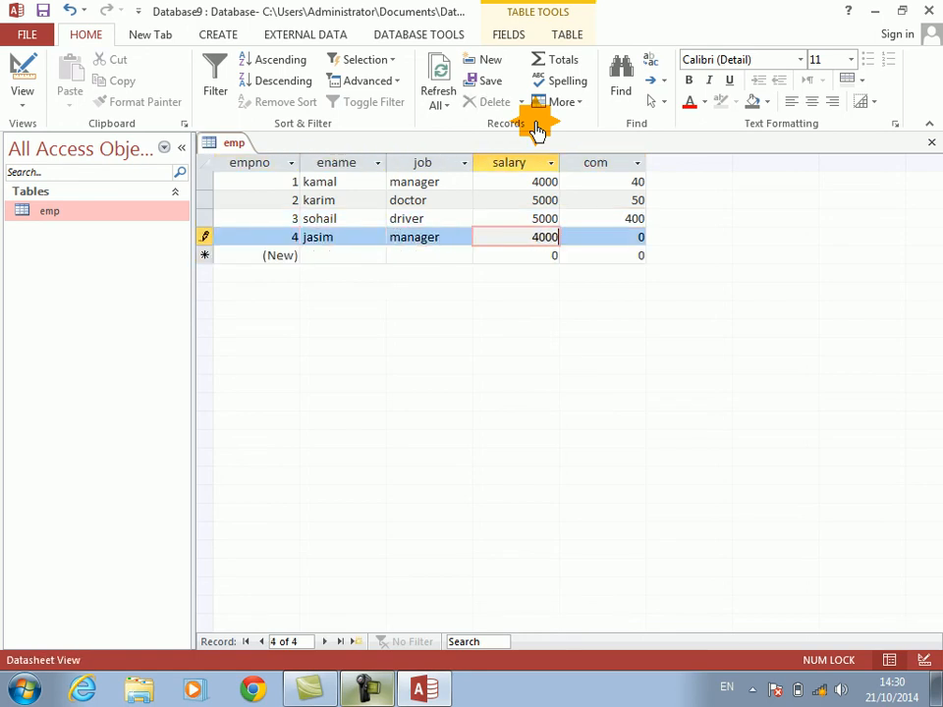
pyautogui.press('Tab')
pyautogui.write('400')
# Step: Add a fifth record with the employee's name, job doctor and salary 5000
pyautogui.press('Tab')
pyautogui.press('Tab')
pyautogui.write('o')
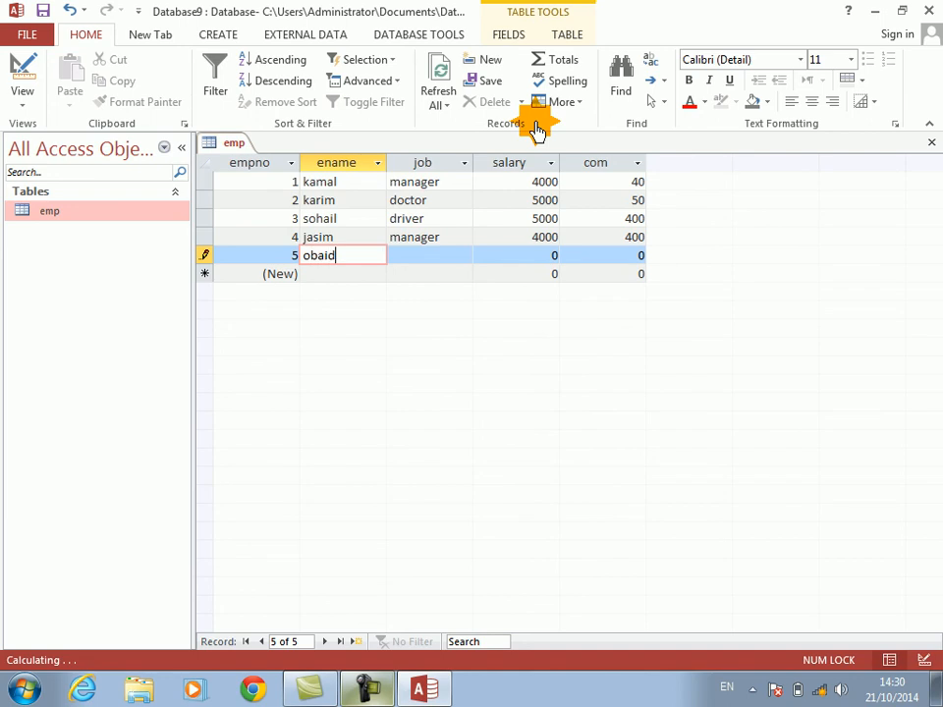
pyautogui.write('baid')
pyautogui.press('Tab')
pyautogui.write('doctor')
# Step: Add a sixth record with the employee's name, job manager, salary 400 and com 40, and close the emp table
pyautogui.press('Tab')
pyautogui.write('50')
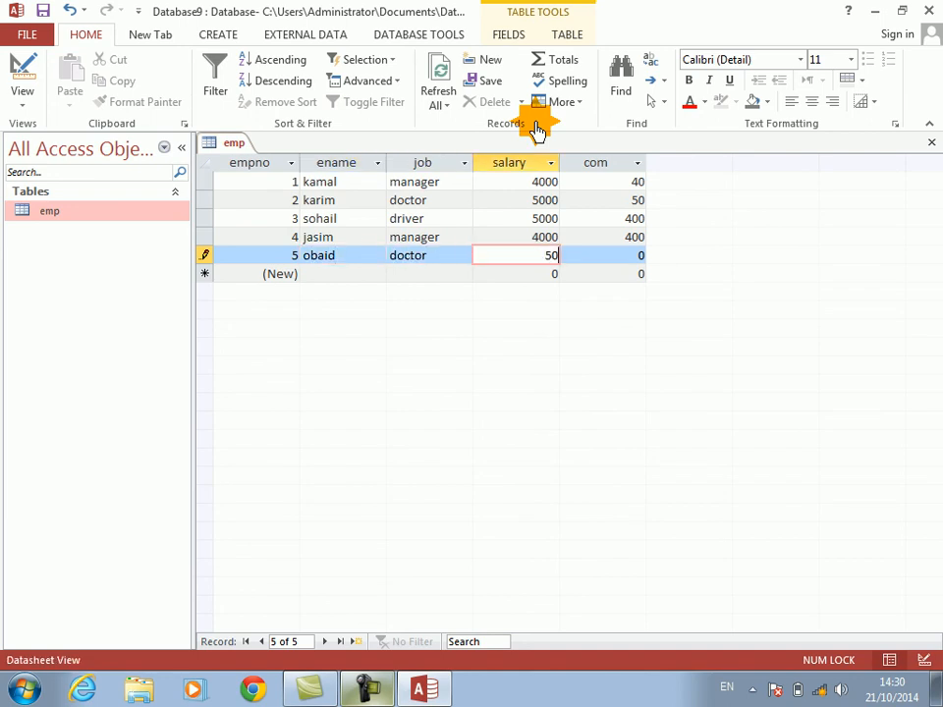
pyautogui.write('00')
pyautogui.press('Tab')
pyautogui.press('Tab')
pyautogui.press('Tab')
pyautogui.write('jamal')
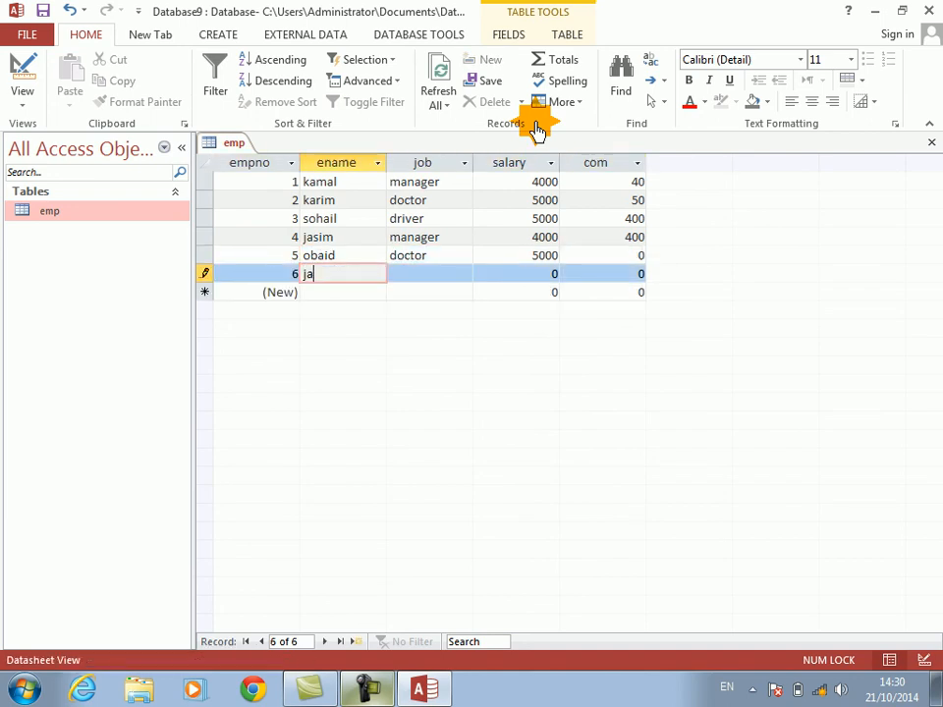
pyautogui.press('Tab')
pyautogui.write('manager')
pyautogui.press('Tab')
pyautogui.write('400')
pyautogui.press('Tab')
pyautogui.write('40')
pyautogui.press('Tab')
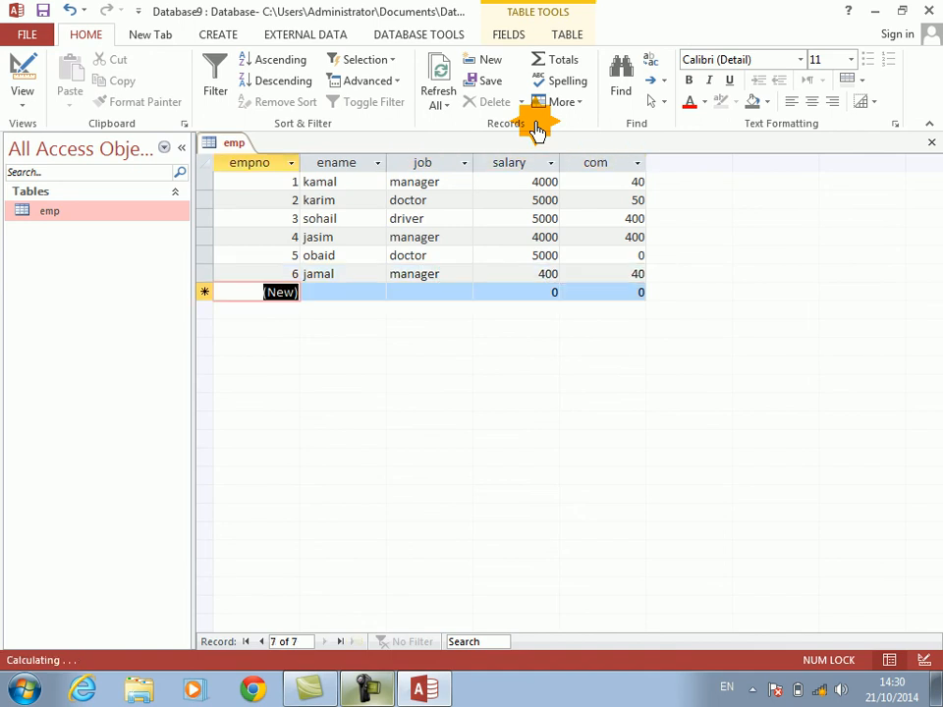
pyautogui.hotkey('ctrl', 'w')
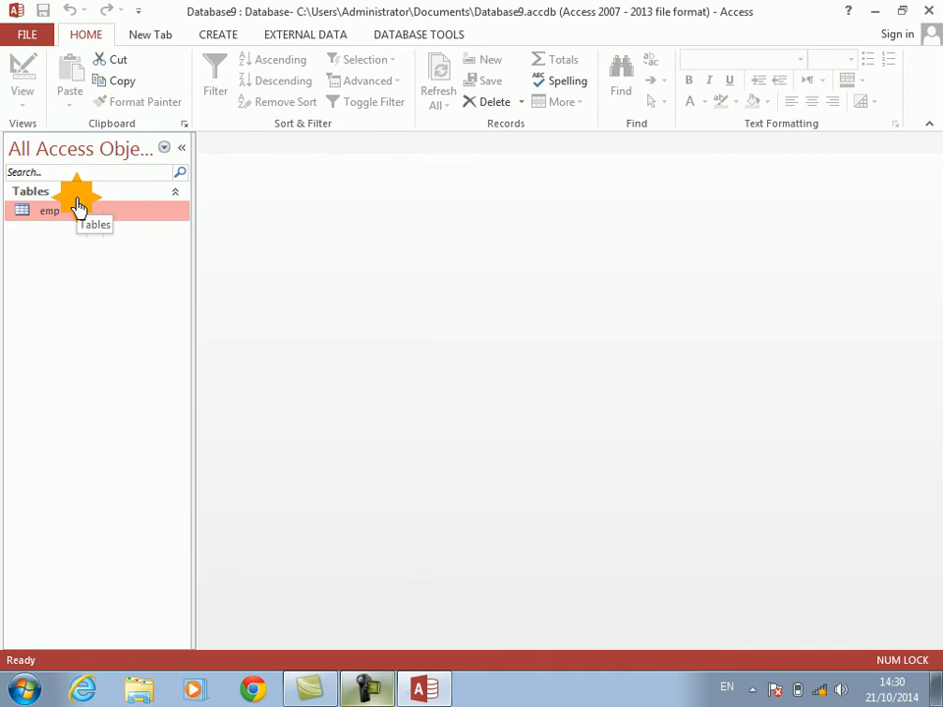
# Step: Create a tabular portrait report from all emp fields with the Report Wizard, without grouping or sorting and with the default title
pyautogui.click(220, 36)
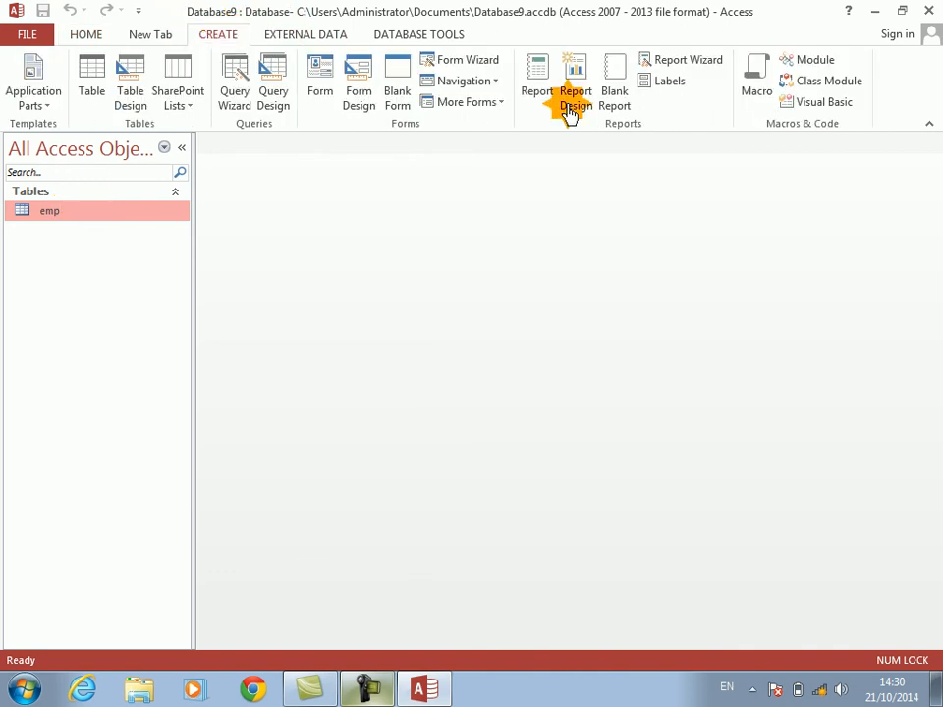
pyautogui.click(700, 65)
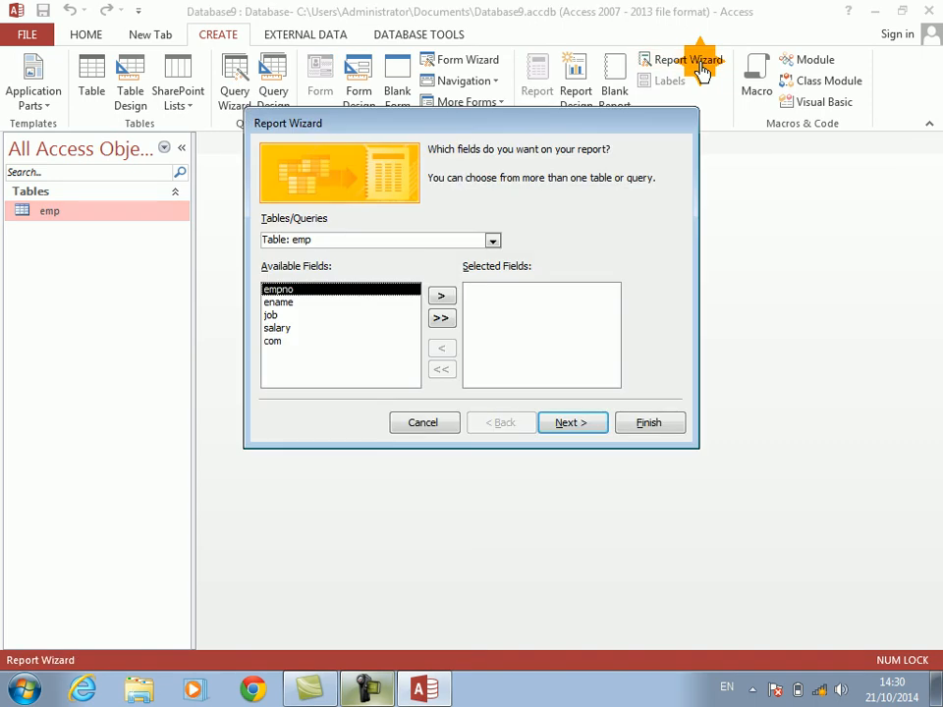
pyautogui.click(441, 318)
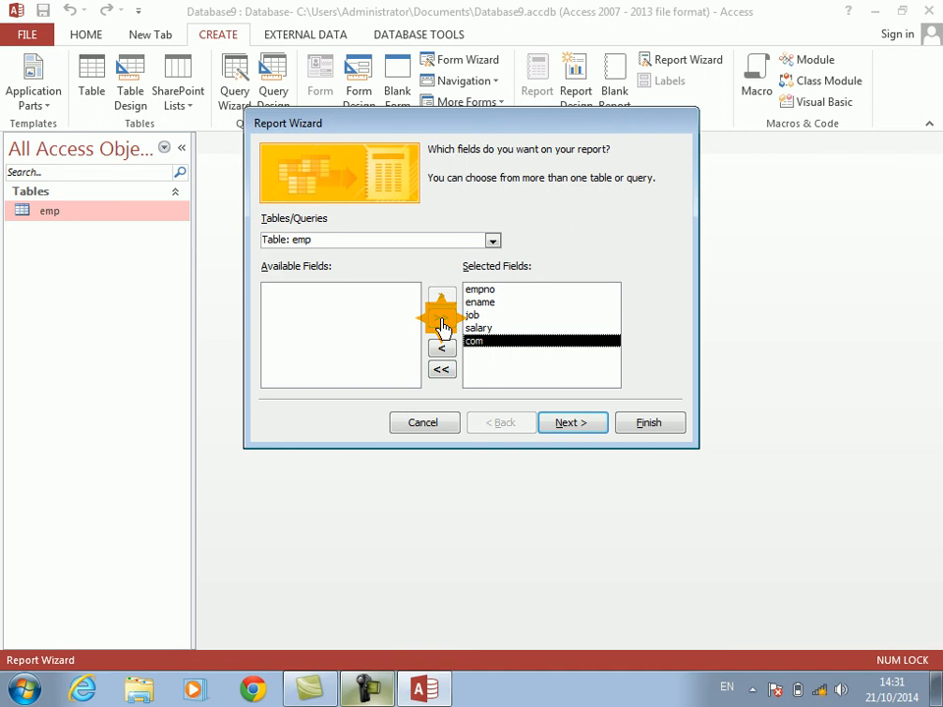
pyautogui.click(593, 429)
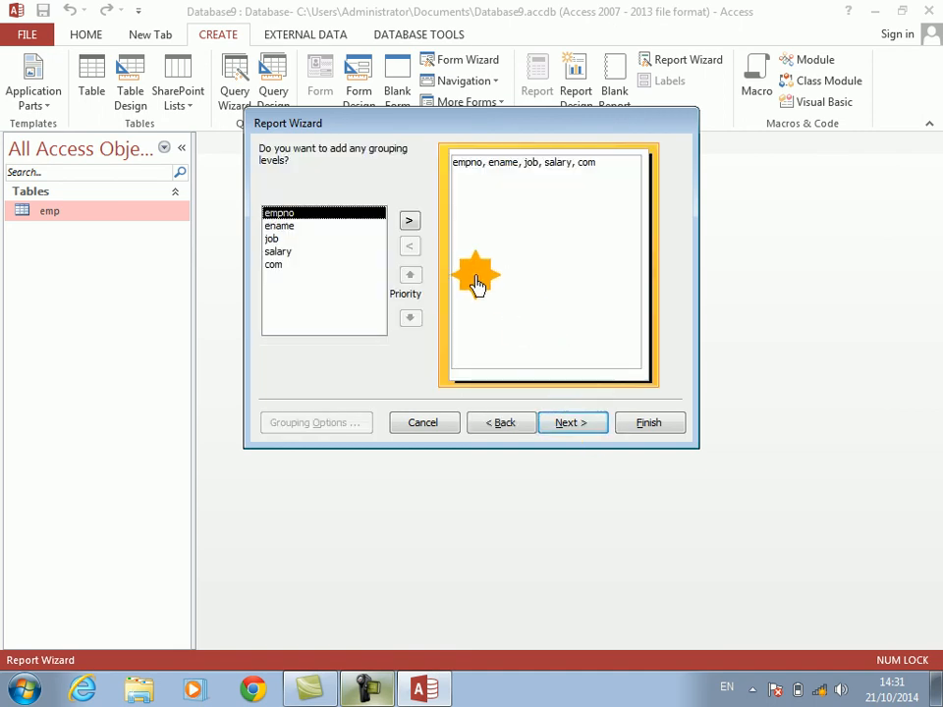
pyautogui.click(573, 425)
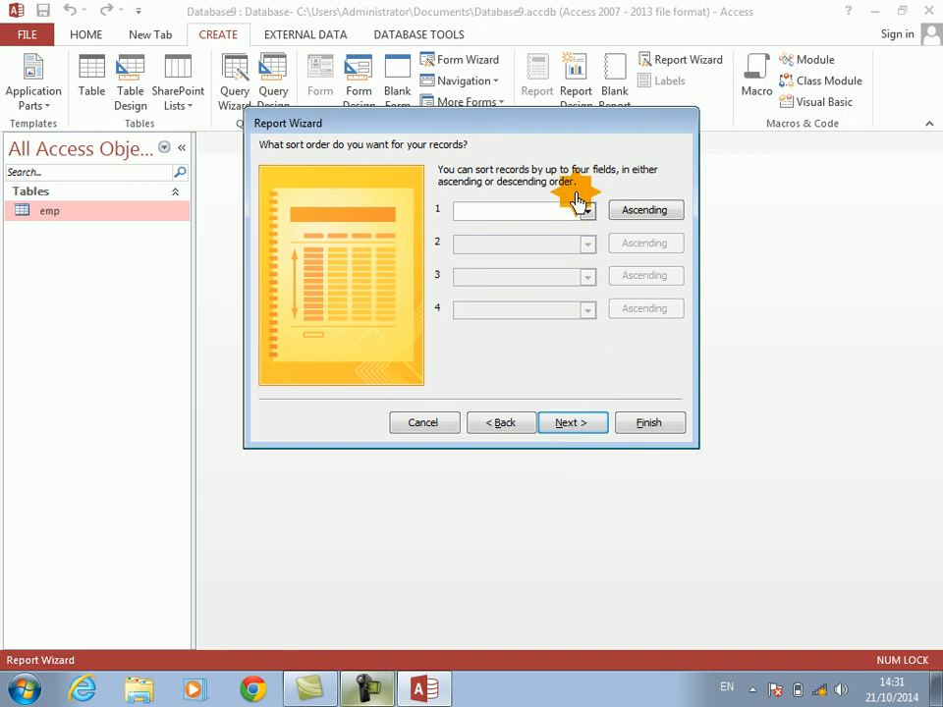
pyautogui.click(570, 425)
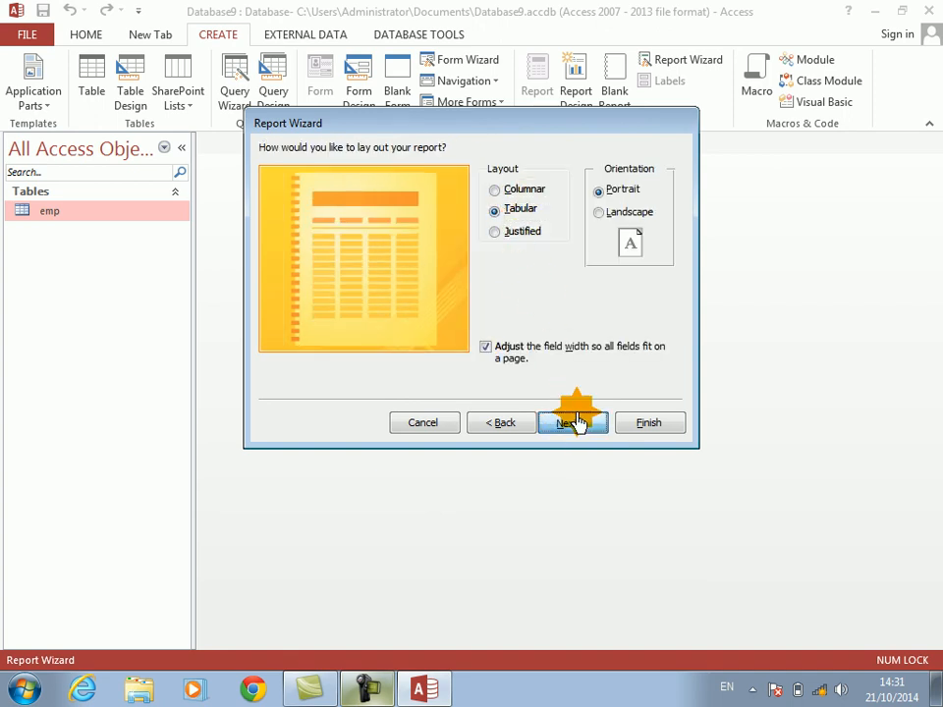
pyautogui.click(570, 423)
pyautogui.click(647, 425)
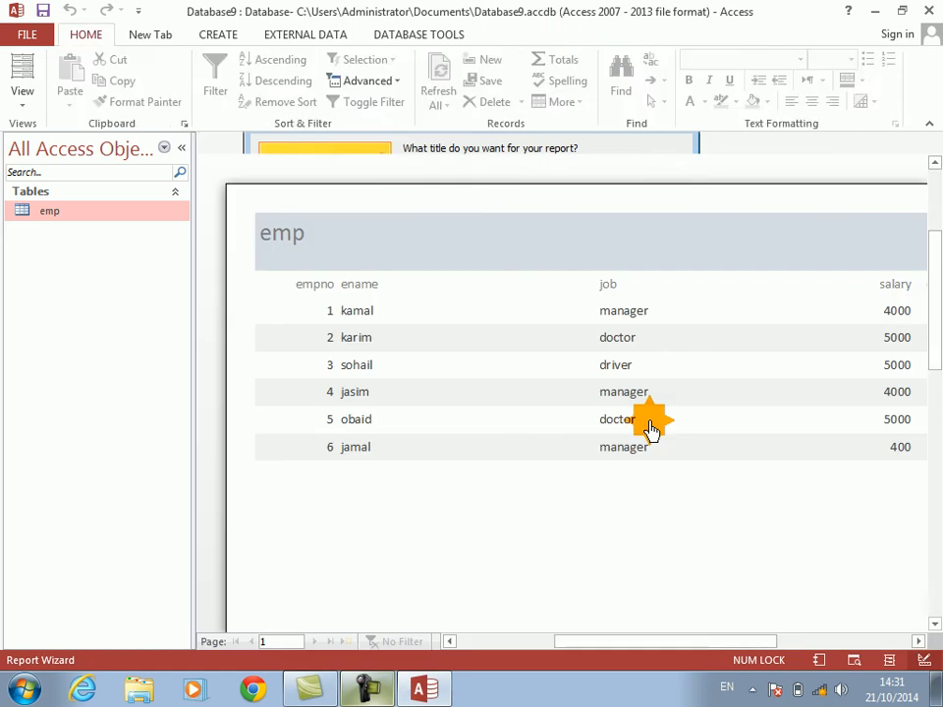
# Step: Zoom the emp report preview to one full page and switch the report to Design View
pyautogui.click(505, 234)
pyautogui.click(505, 234)
pyautogui.click(506, 232)
pyautogui.click(505, 232)
pyautogui.rightClick(506, 229)
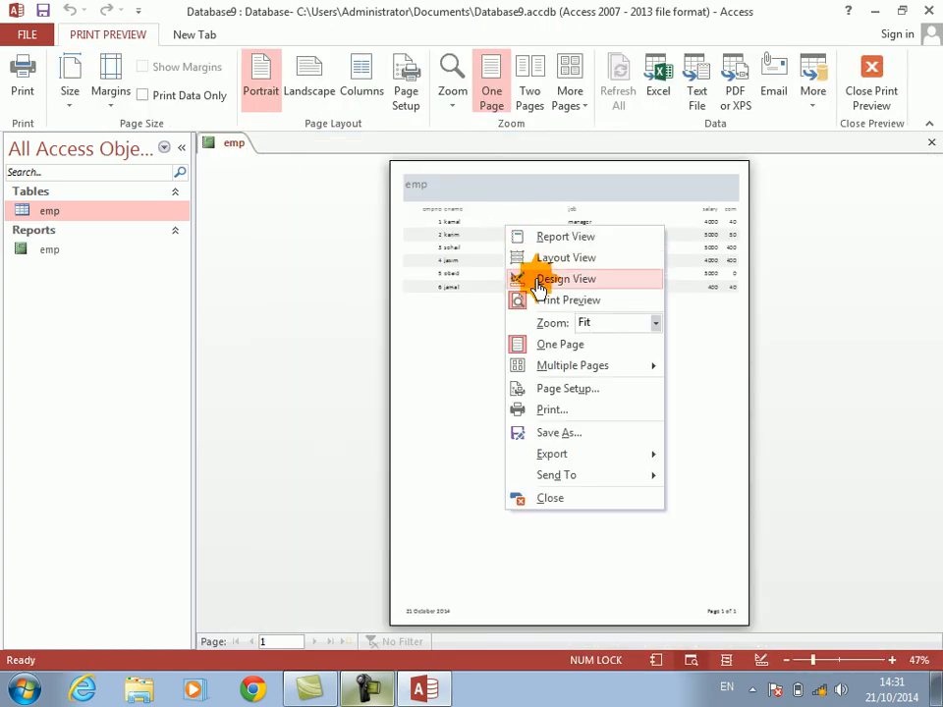
pyautogui.click(535, 276)
# Step: Enlarge the report header, reposition its title label towards the middle and change its text to Employee Information Report
pyautogui.moveTo(470, 250); pyautogui.dragTo(450, 279)
pyautogui.moveTo(261, 219); pyautogui.dragTo(171, 194)
pyautogui.press('capslock')
pyautogui.write('Employee Information Report')
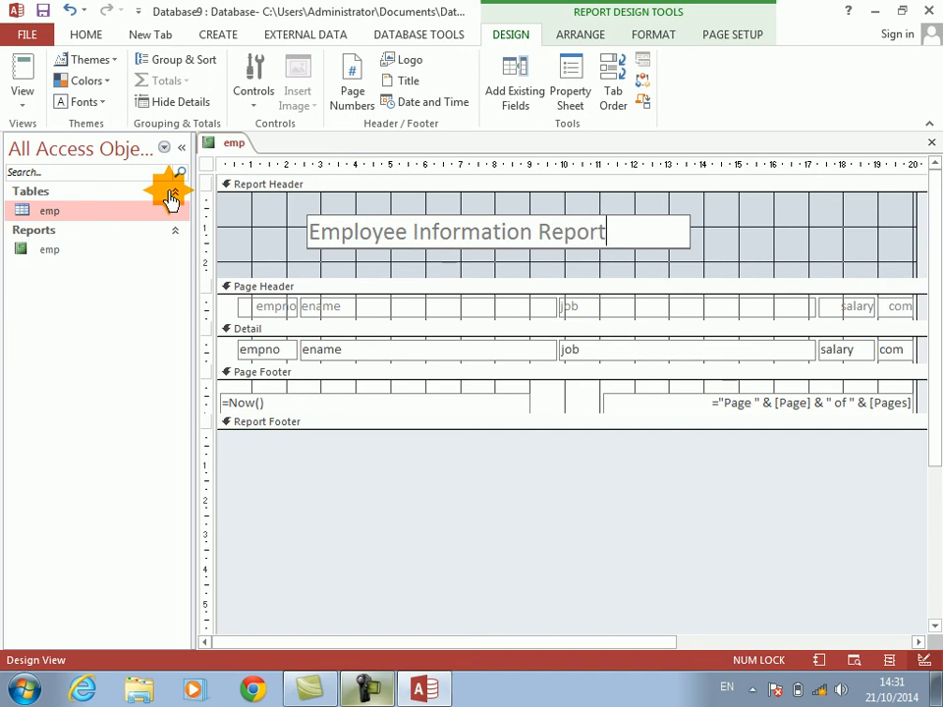
pyautogui.press('Return')
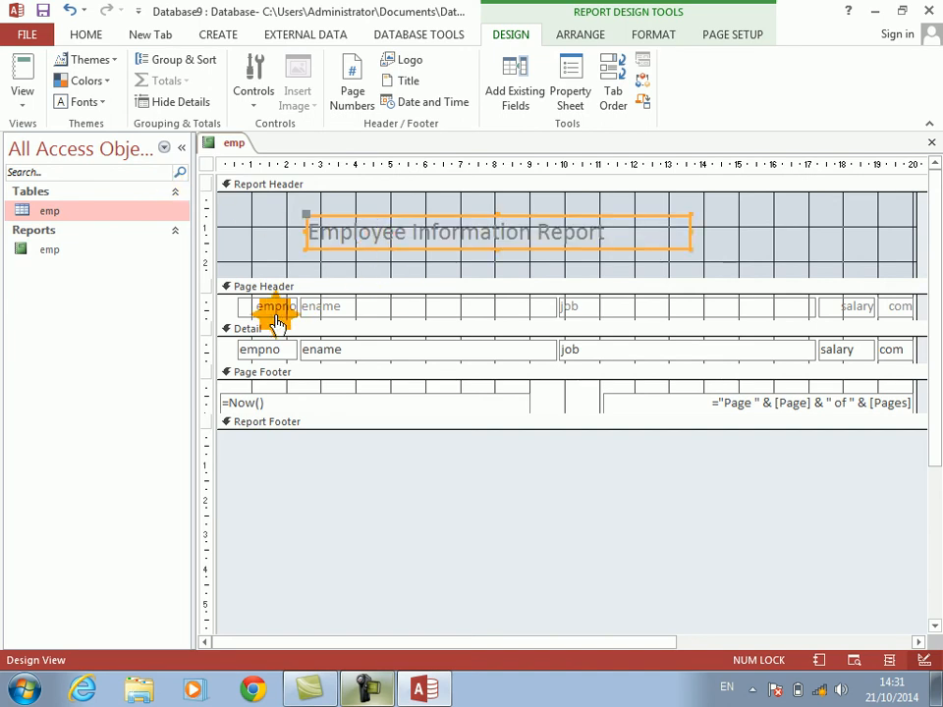
# Step: Arrange all the Page Header labels and Detail fields in a Tabular layout
pyautogui.moveTo(228, 298); pyautogui.dragTo(889, 348)
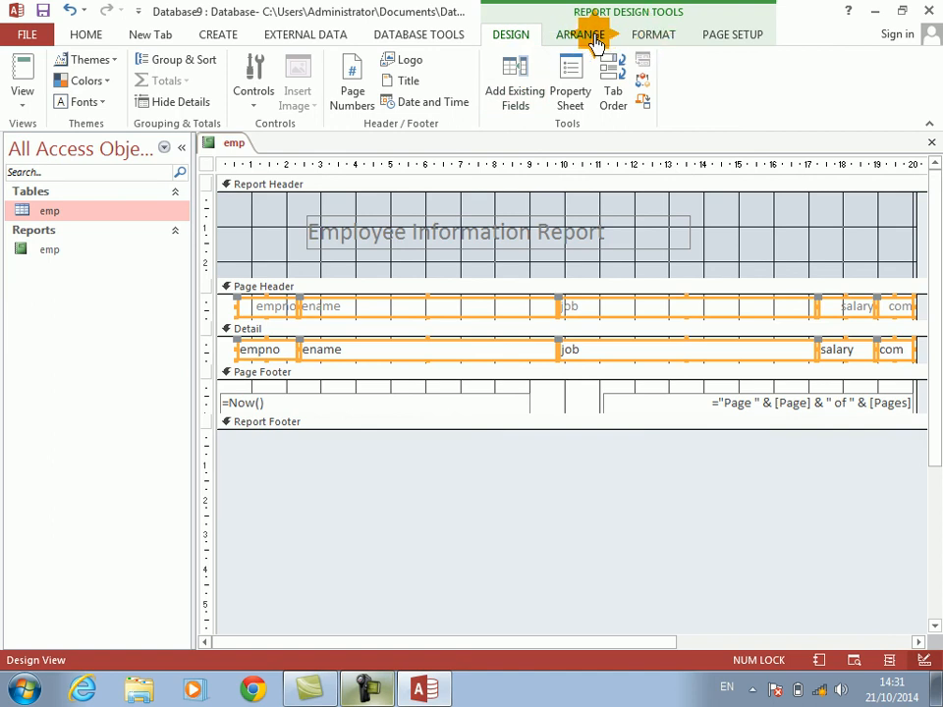
pyautogui.click(654, 44)
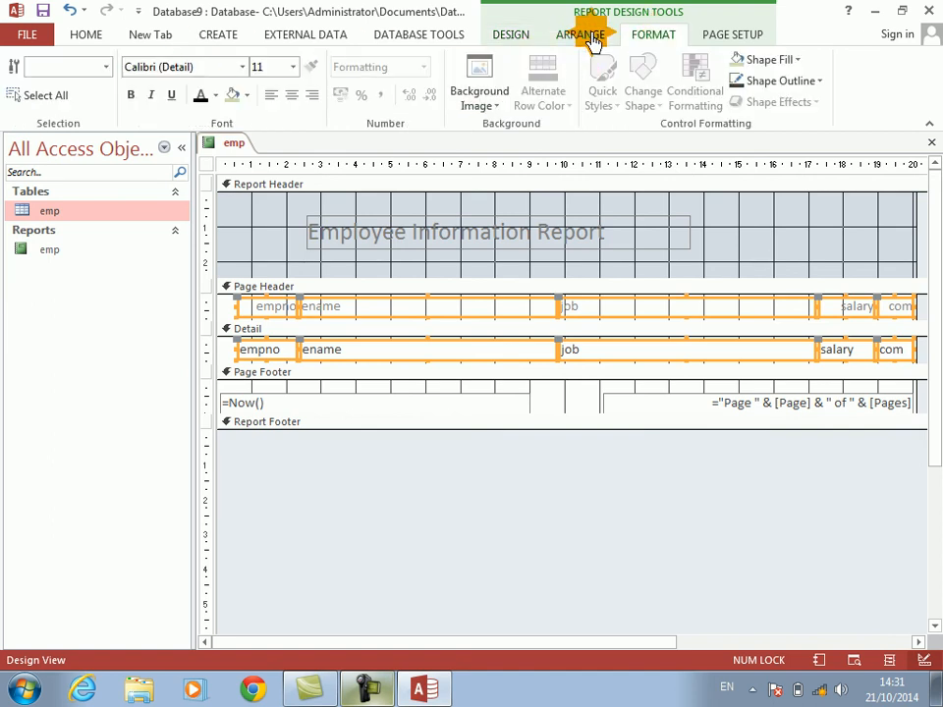
pyautogui.click(582, 34)
pyautogui.click(88, 82)
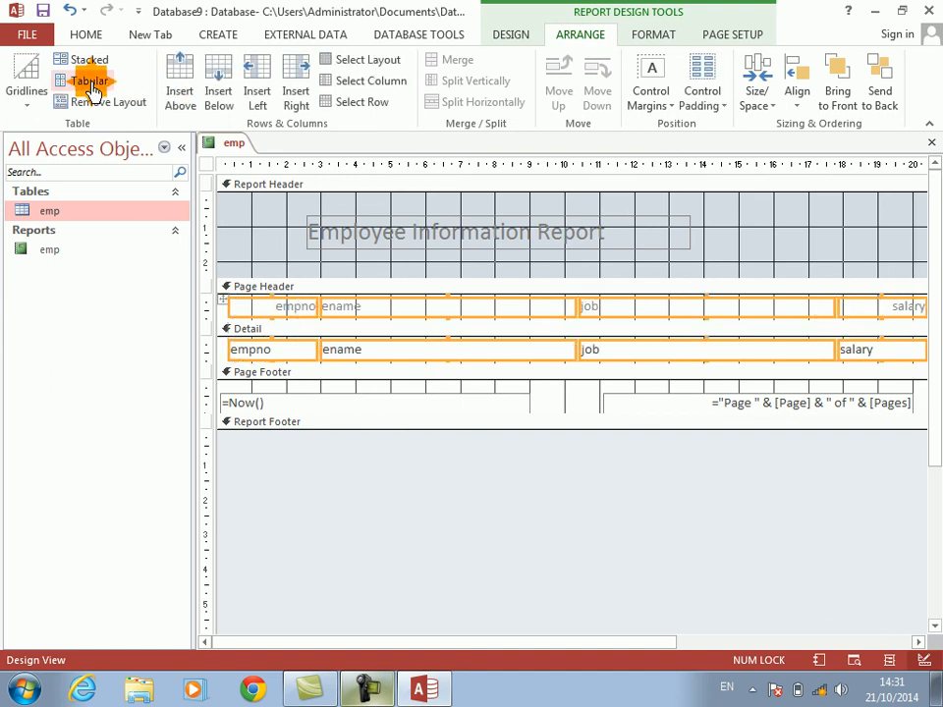
pyautogui.click(339, 504)
# Step: Narrow the empno column of the layout to about 2 cm
pyautogui.click(293, 310)
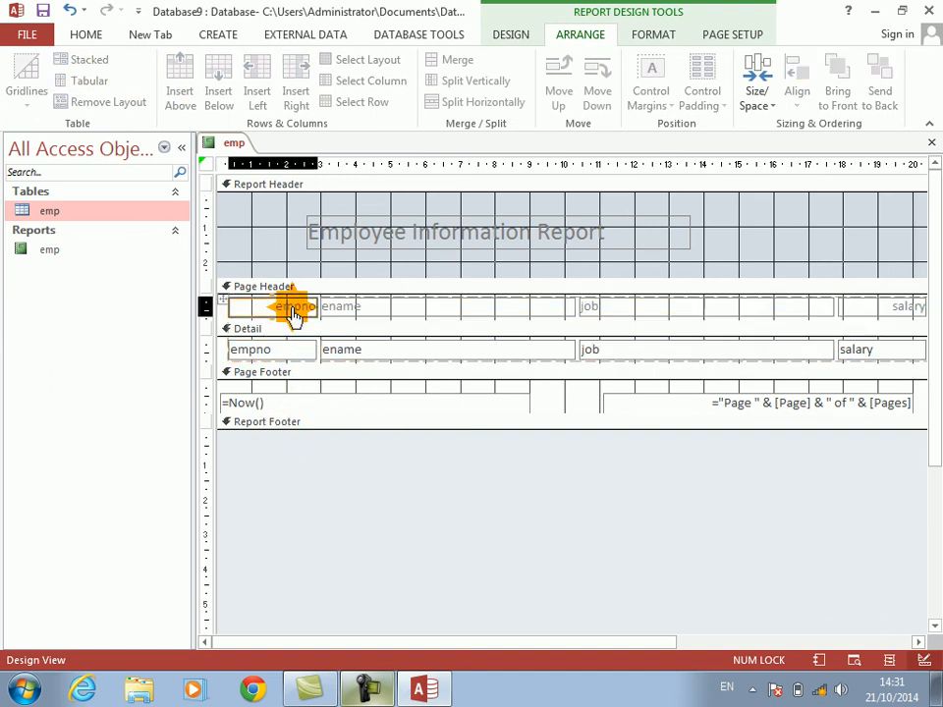
pyautogui.hotkey('shift', 'Left')
pyautogui.hotkey('shift', 'Left')
pyautogui.hotkey('shift', 'Left')
pyautogui.hotkey('shift', 'Left')
pyautogui.hotkey('shift', 'Left')
# Step: Narrow the ename column of the layout to about 4 cm
pyautogui.press('Tab')
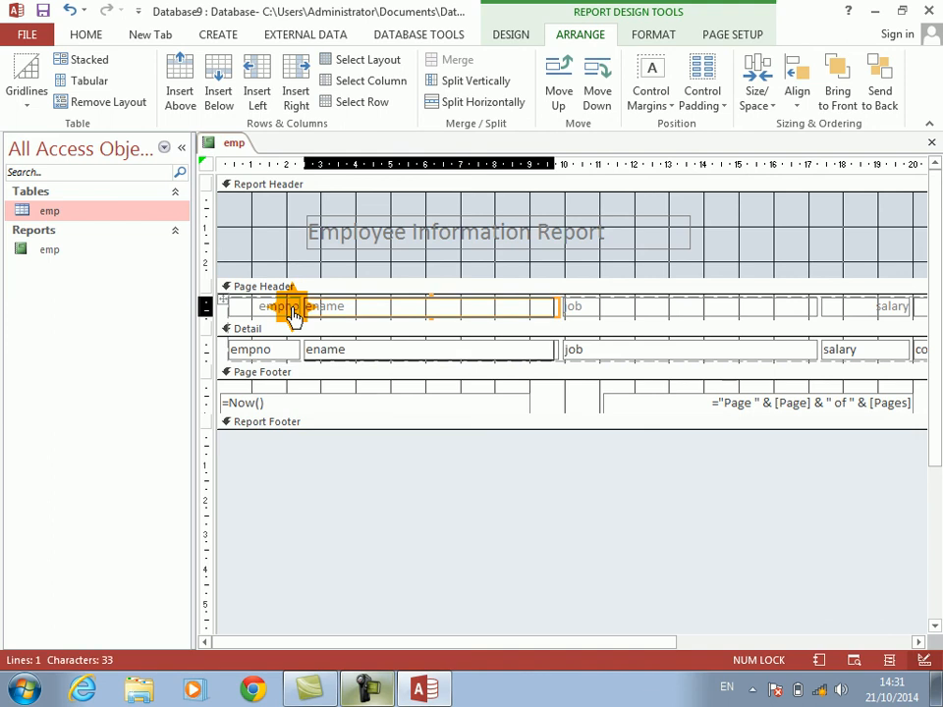
pyautogui.hotkey('shift', 'Left')
pyautogui.hotkey('shift', 'Left')
pyautogui.hotkey('shift', 'Left')
pyautogui.hotkey('shift', 'Left')
pyautogui.hotkey('shift', 'Left')
# Step: Narrow the job column of the layout to about 4.3 cm
pyautogui.hotkey('shift', 'Left')
pyautogui.hotkey('shift', 'Left')
pyautogui.hotkey('shift', 'Left')
pyautogui.hotkey('shift', 'Left')
pyautogui.hotkey('shift', 'Left')
pyautogui.press('Tab')
pyautogui.hotkey('shift', 'Left')
pyautogui.hotkey('shift', 'Left')
pyautogui.hotkey('shift', 'Left')
pyautogui.hotkey('shift', 'Left')
pyautogui.hotkey('shift', 'Left')
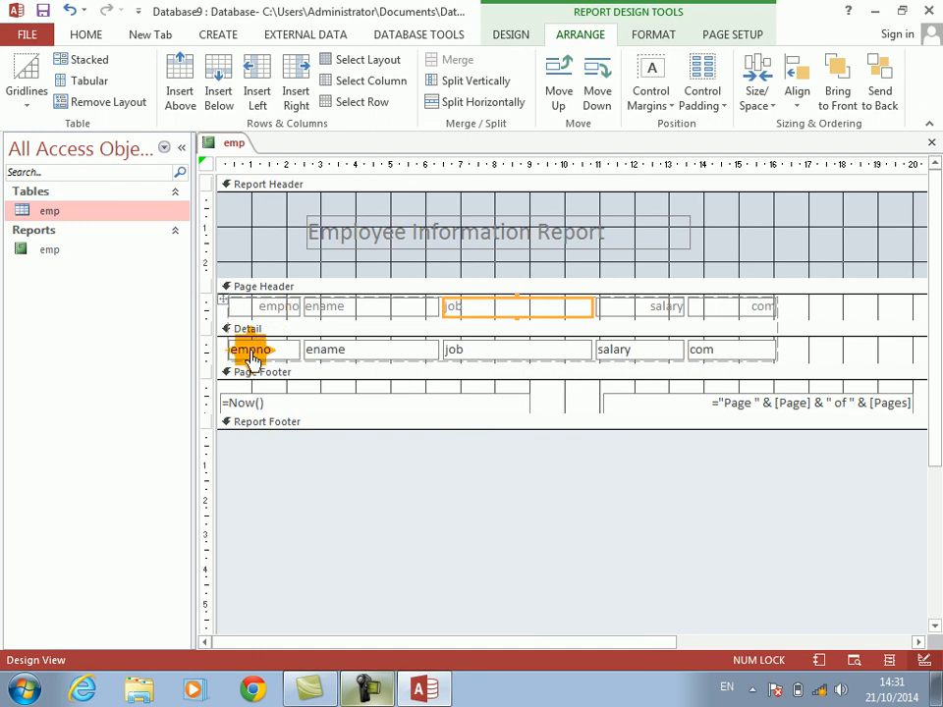
# Step: Add horizontal gridlines to the empno, ename, job, salary and com fields in the Detail section
pyautogui.click(608, 357)
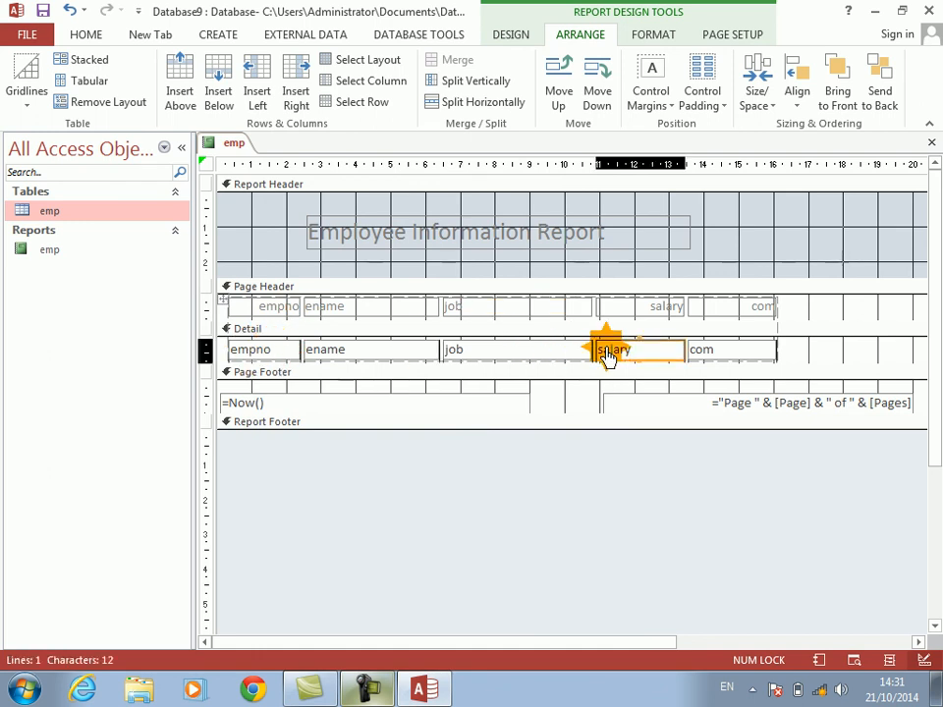
pyautogui.moveTo(792, 356); pyautogui.dragTo(257, 358)
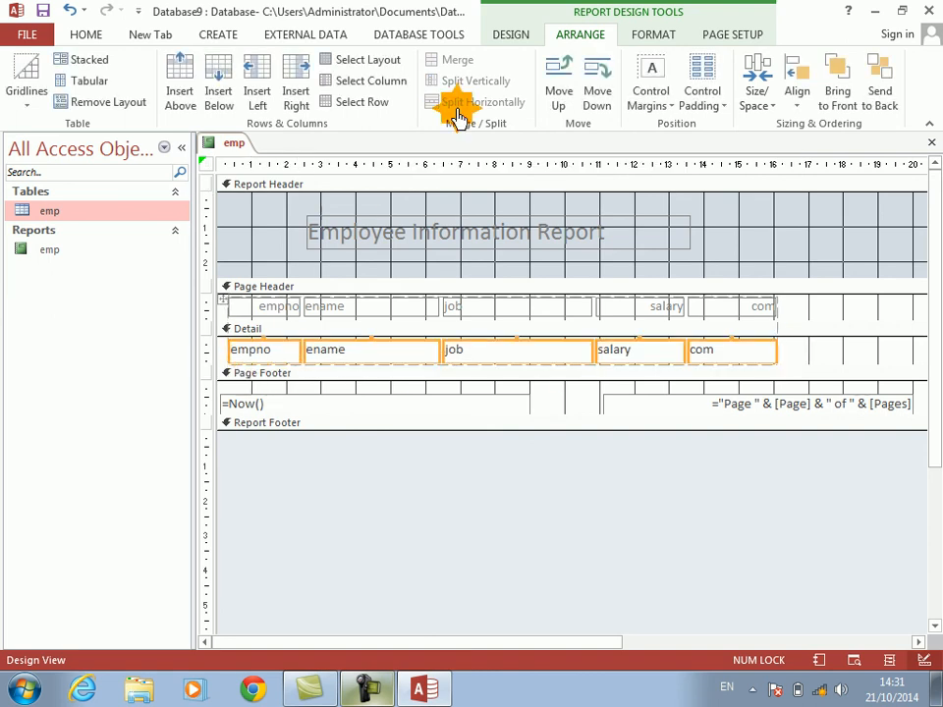
pyautogui.click(27, 78)
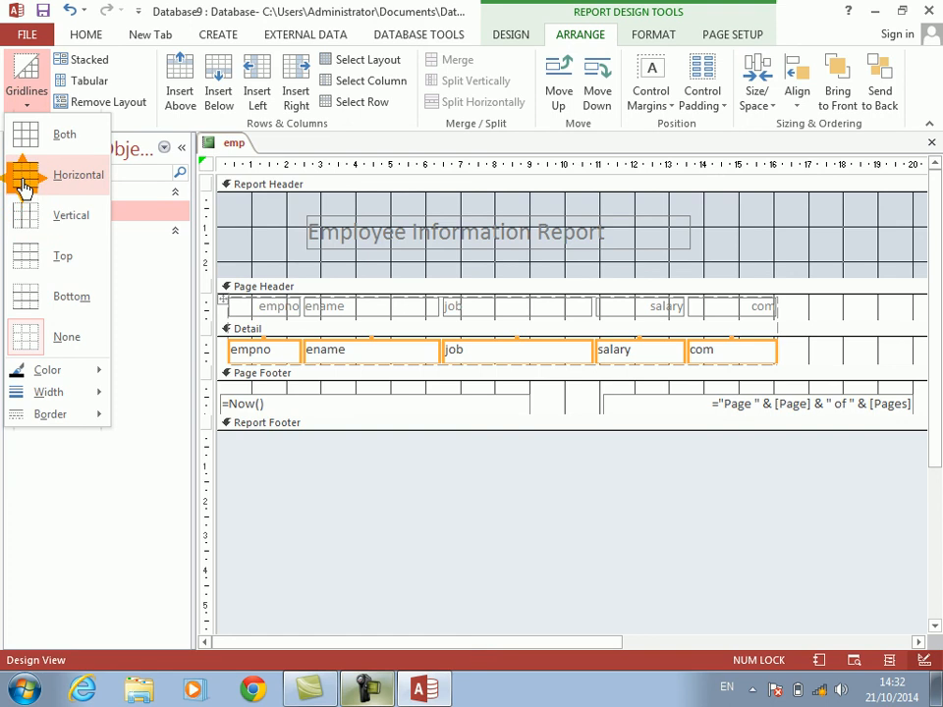
pyautogui.click(22, 180)
pyautogui.click(379, 493)
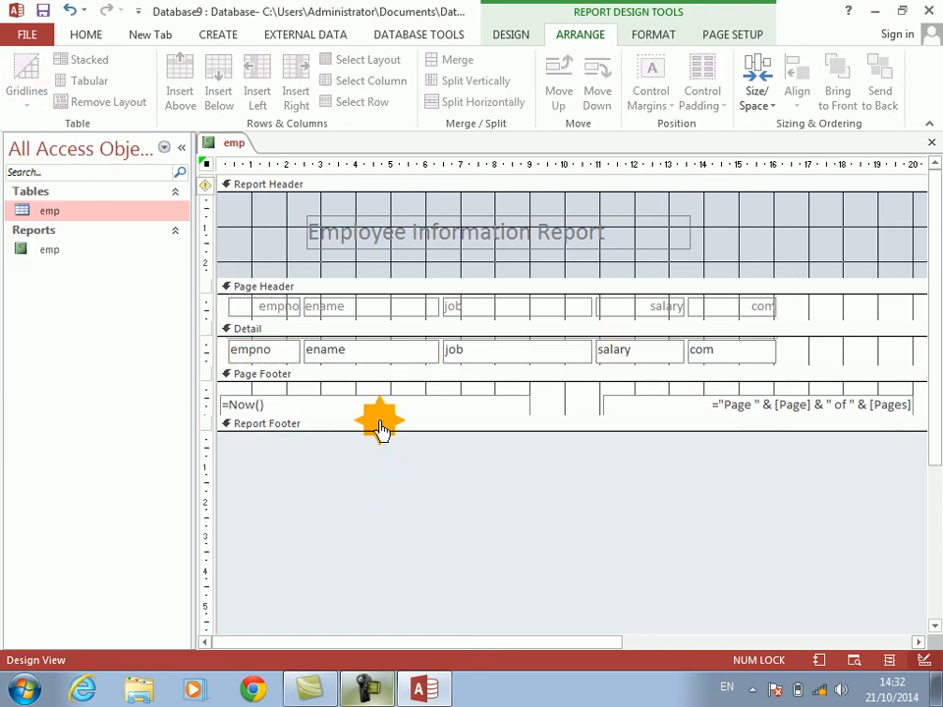
# Step: Check the report's layout in Print Preview, zooming on the page, and return to Design View
pyautogui.click(510, 40)
pyautogui.click(30, 115)
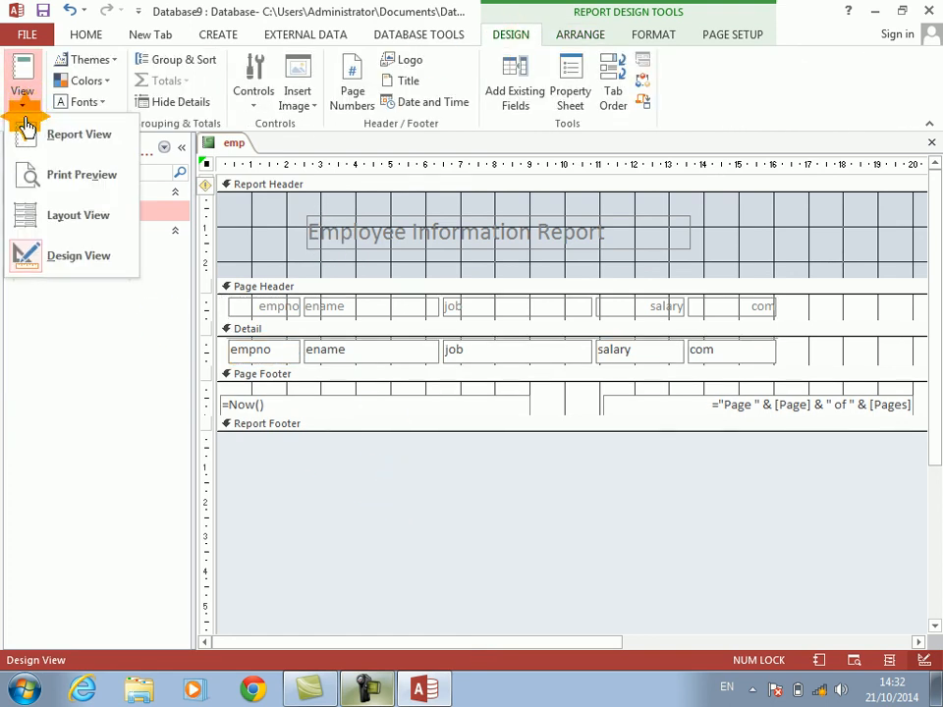
pyautogui.click(46, 181)
pyautogui.click(442, 404)
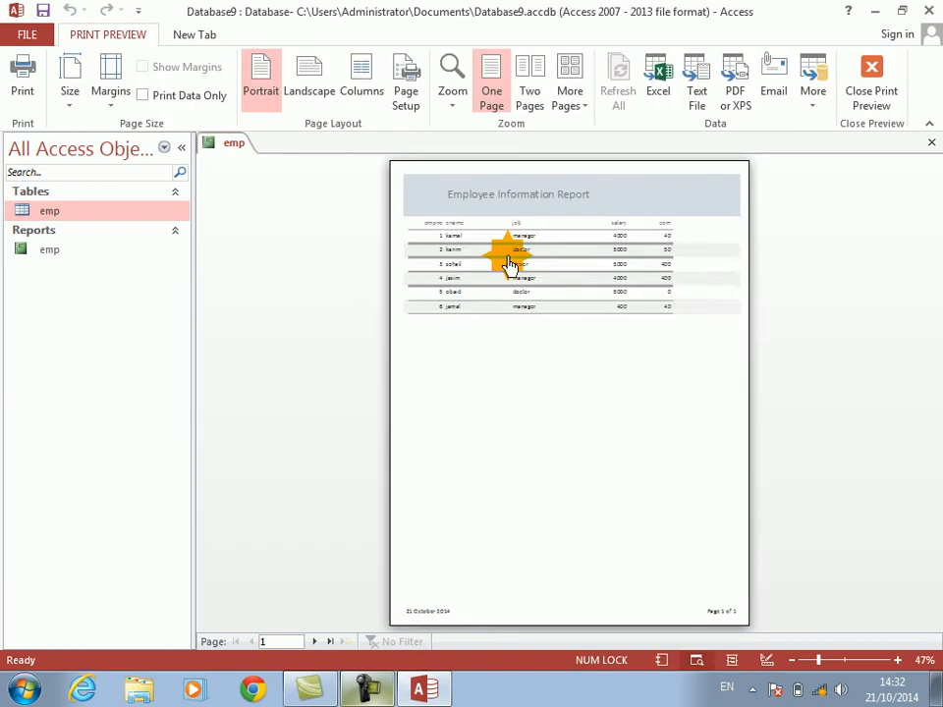
pyautogui.click(551, 197)
pyautogui.click(485, 187)
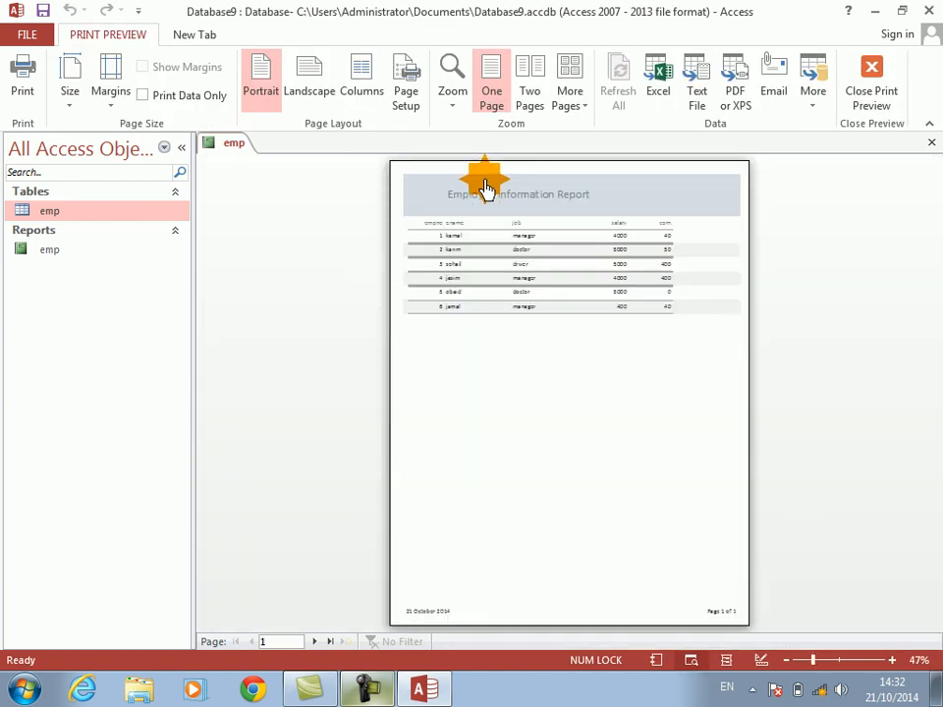
pyautogui.rightClick(486, 187)
pyautogui.click(505, 234)
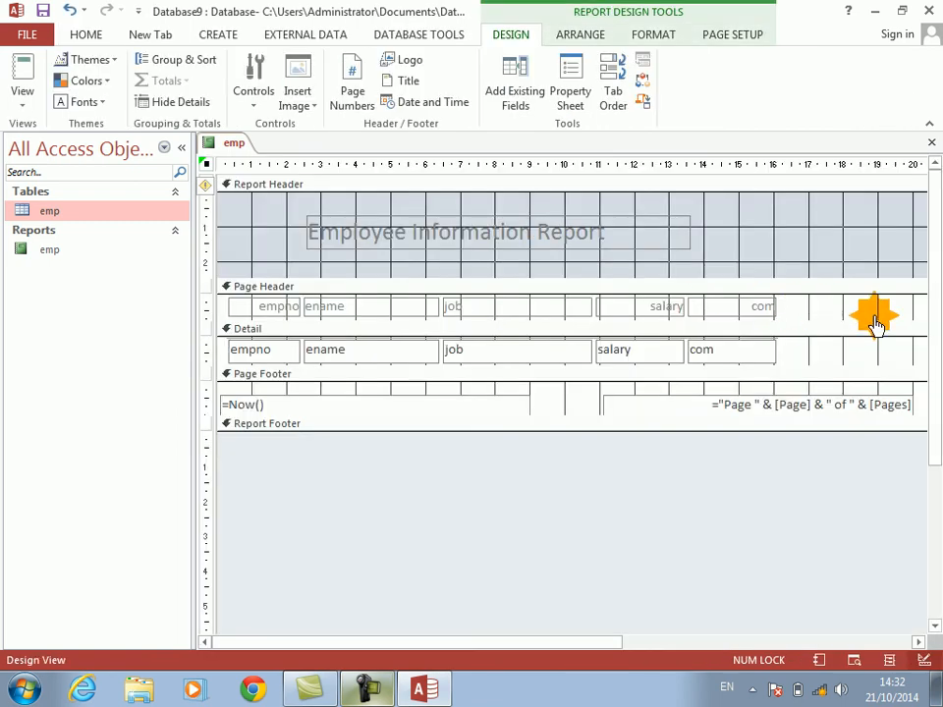
# Step: Delete the page-number field from the Page Footer, narrow the report to about 16 cm, and close it
pyautogui.click(791, 411)
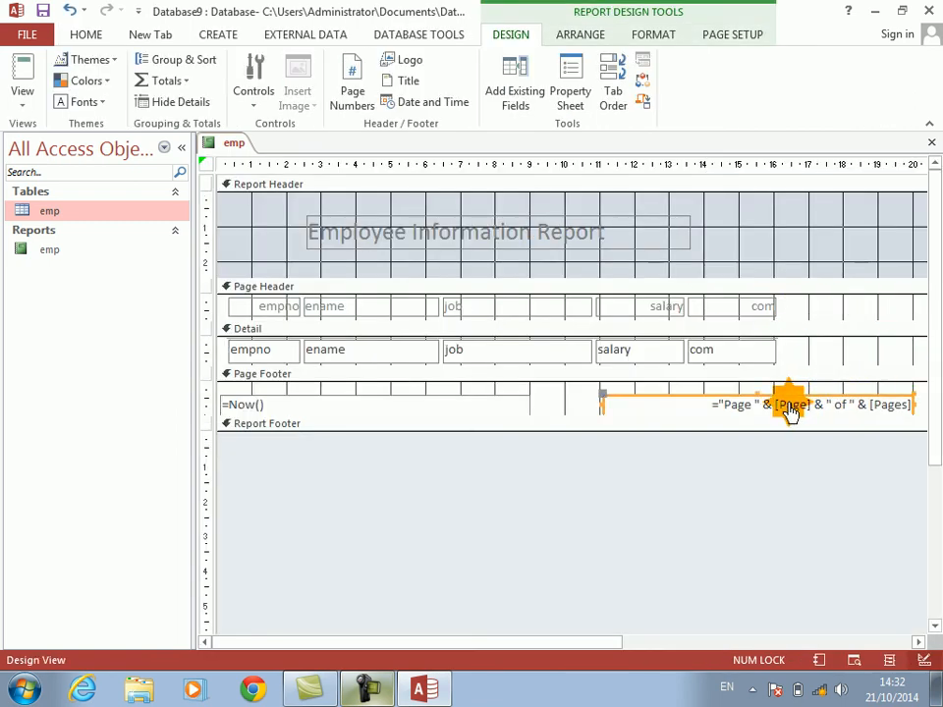
pyautogui.press('Delete')
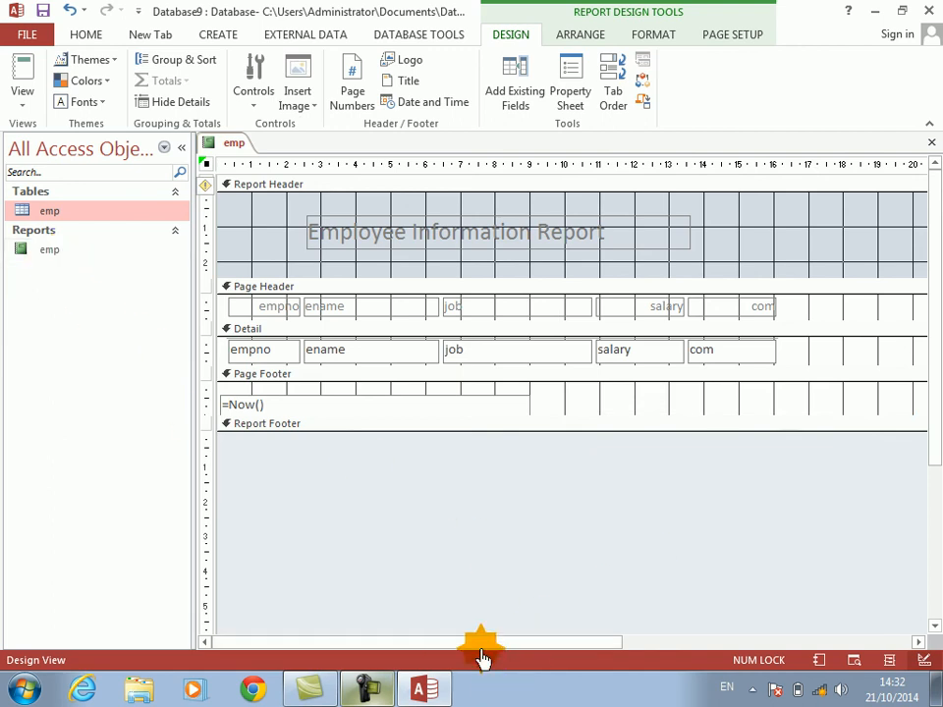
pyautogui.moveTo(479, 650); pyautogui.dragTo(751, 688)
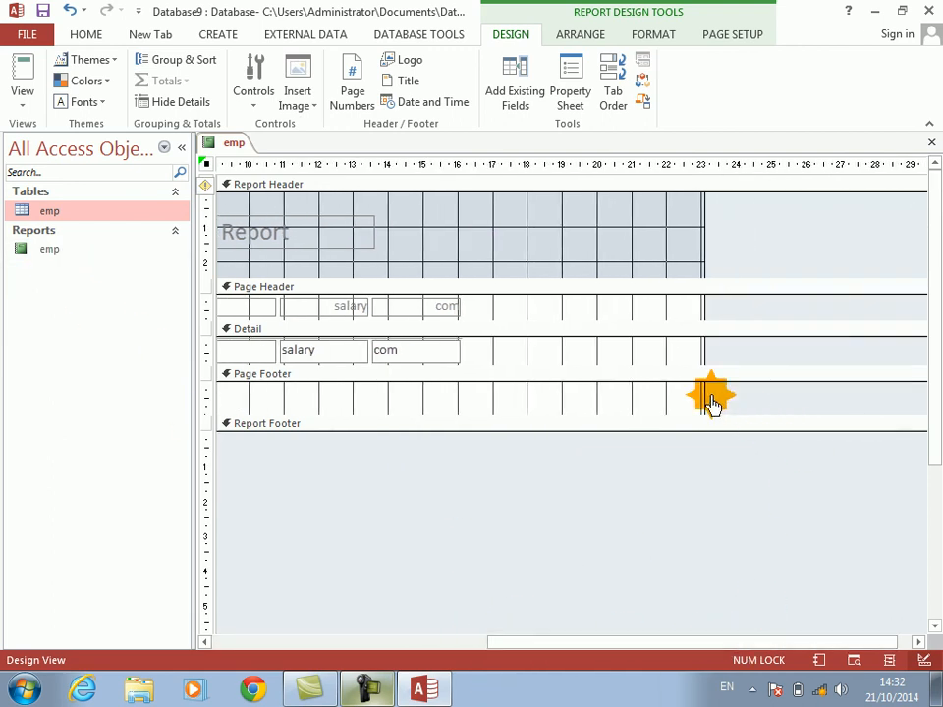
pyautogui.moveTo(704, 395); pyautogui.dragTo(466, 378)
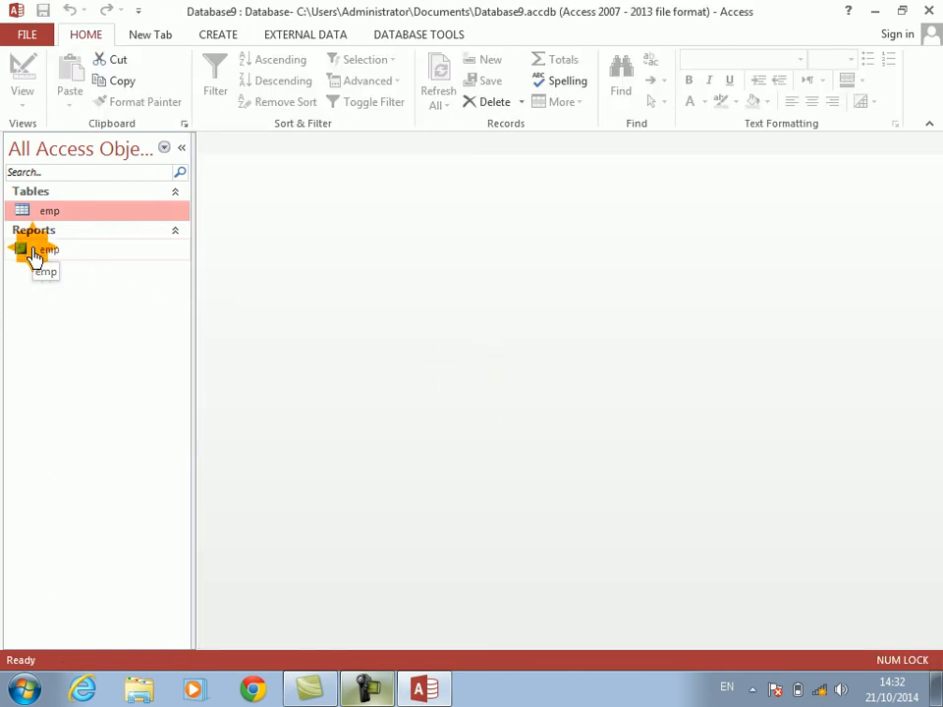
pyautogui.click(32, 253)
# Step: Create a blank form and fill its Detail section with light pink in Design View
pyautogui.click(216, 34)
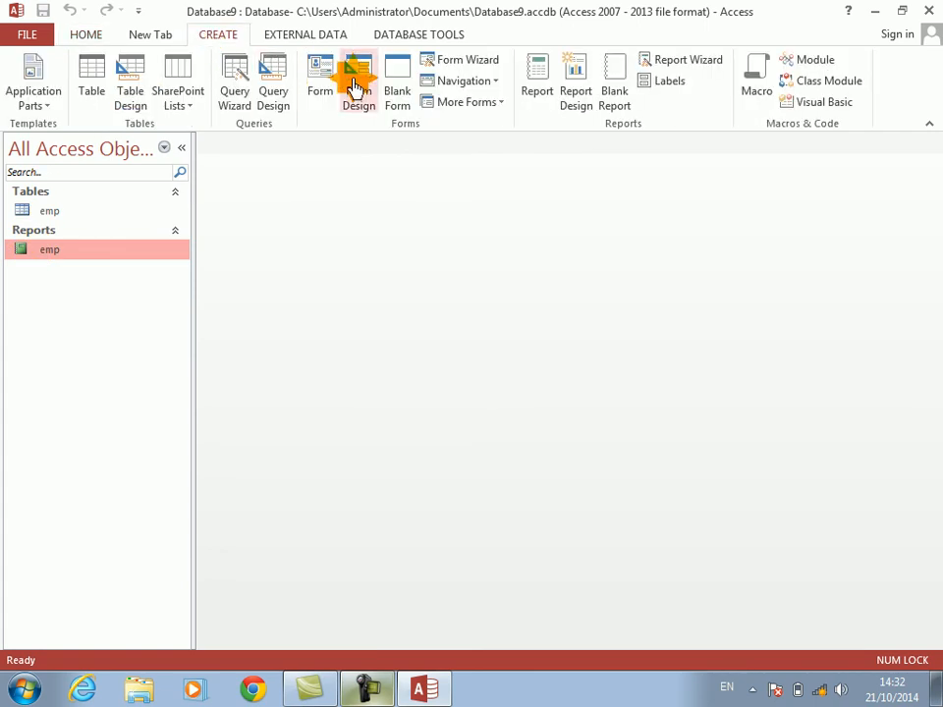
pyautogui.click(403, 106)
pyautogui.click(601, 430)
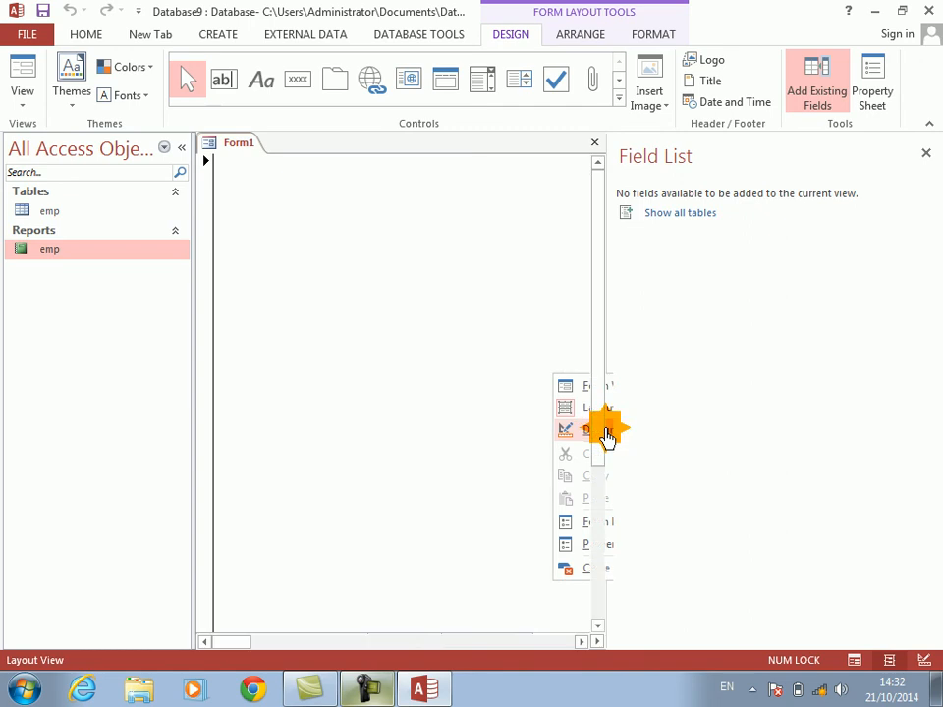
pyautogui.rightClick(437, 339)
pyautogui.click(594, 421)
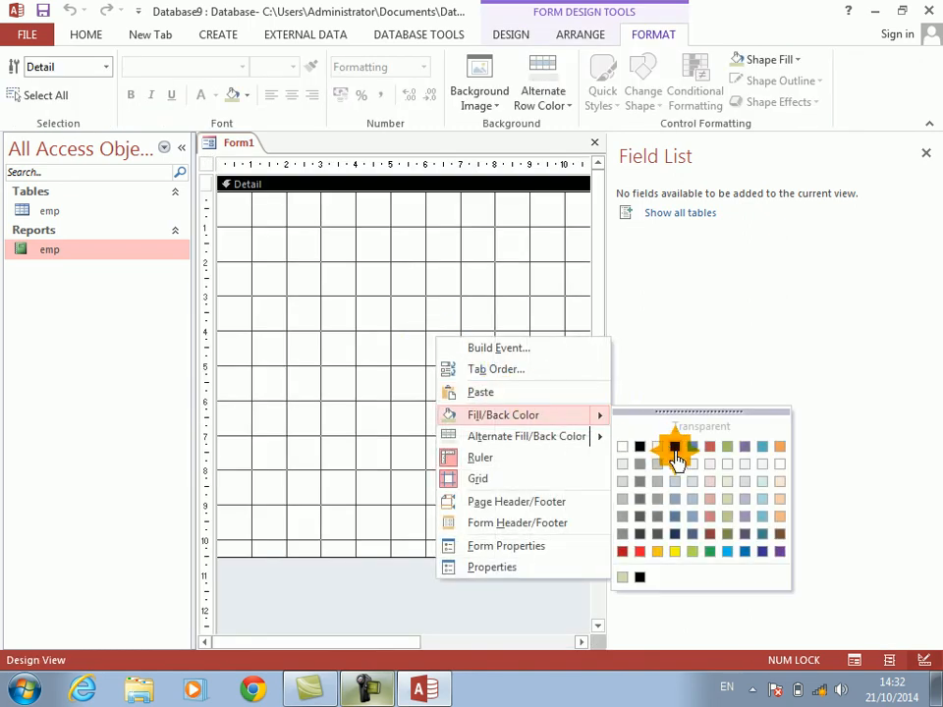
pyautogui.click(706, 487)
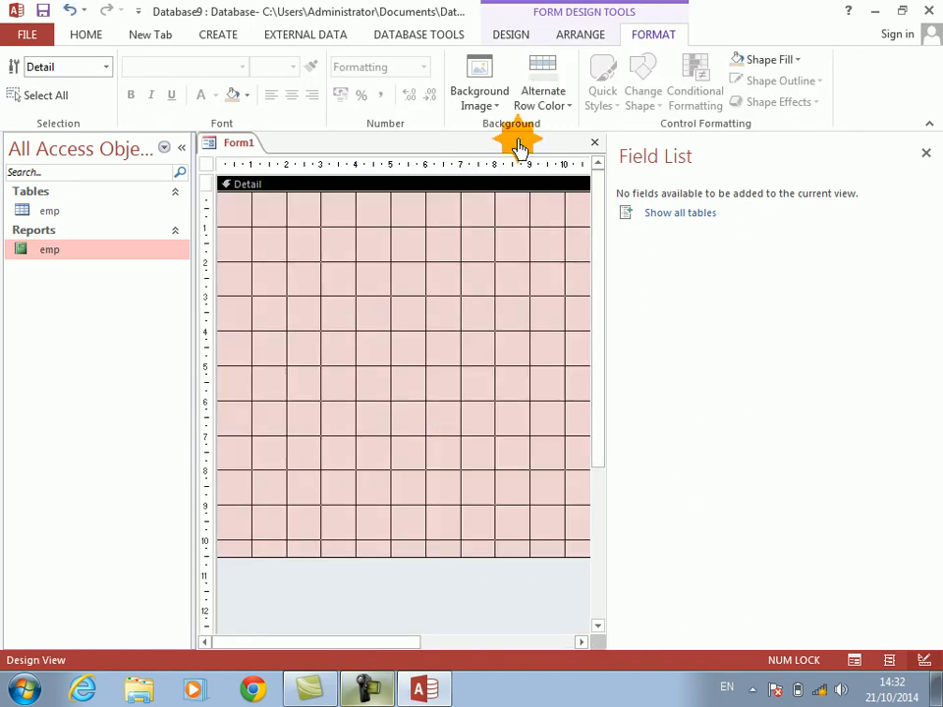
# Step: Add a command button about 3 cm wide without the wizard and caption it Print
pyautogui.click(503, 37)
pyautogui.click(301, 79)
pyautogui.moveTo(335, 277); pyautogui.dragTo(436, 314)
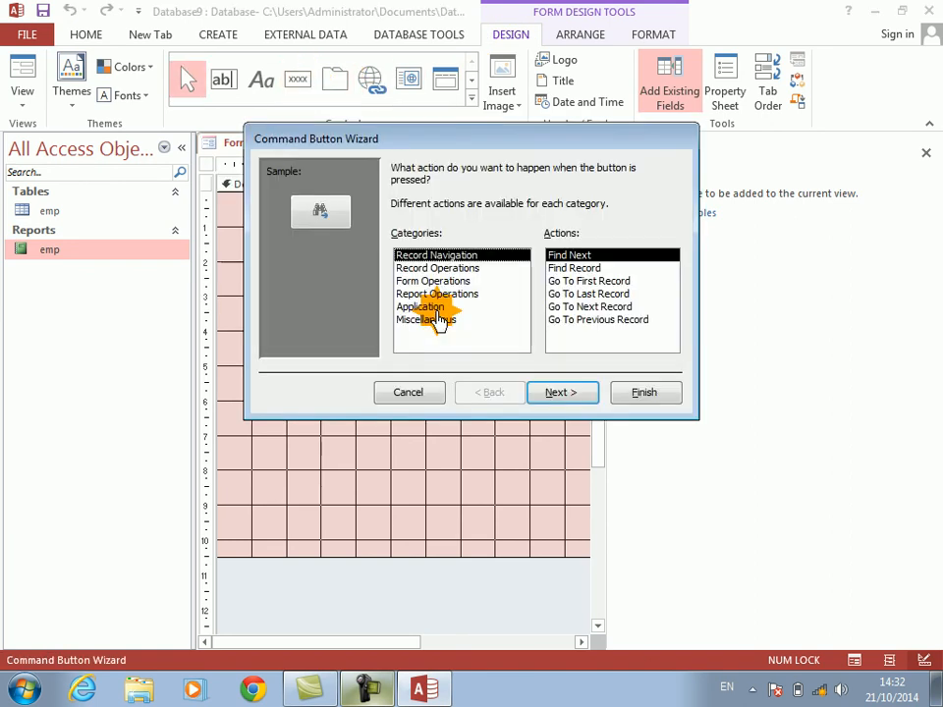
pyautogui.press('Escape')
pyautogui.press('BackSpace')
pyautogui.press('BackSpace')
pyautogui.press('BackSpace')
pyautogui.press('BackSpace')
pyautogui.press('BackSpace')
pyautogui.press('BackSpace')
pyautogui.press('BackSpace')
pyautogui.press('BackSpace')
pyautogui.write('Print')
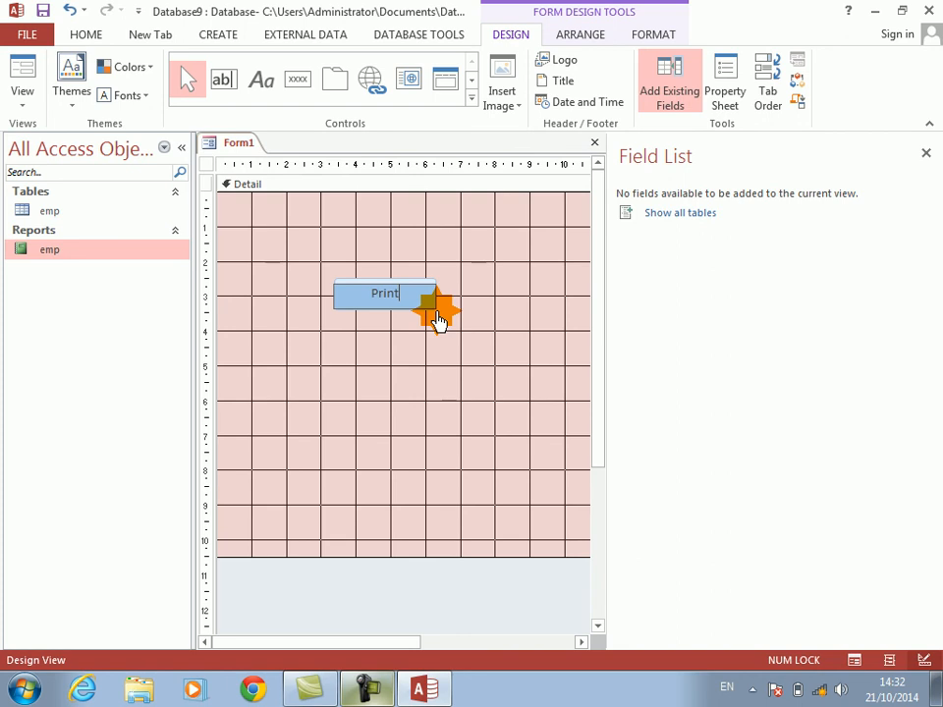
pyautogui.press('Return')
# Step: Open the Code Builder for the Print button's Click event
pyautogui.rightClick(414, 307)
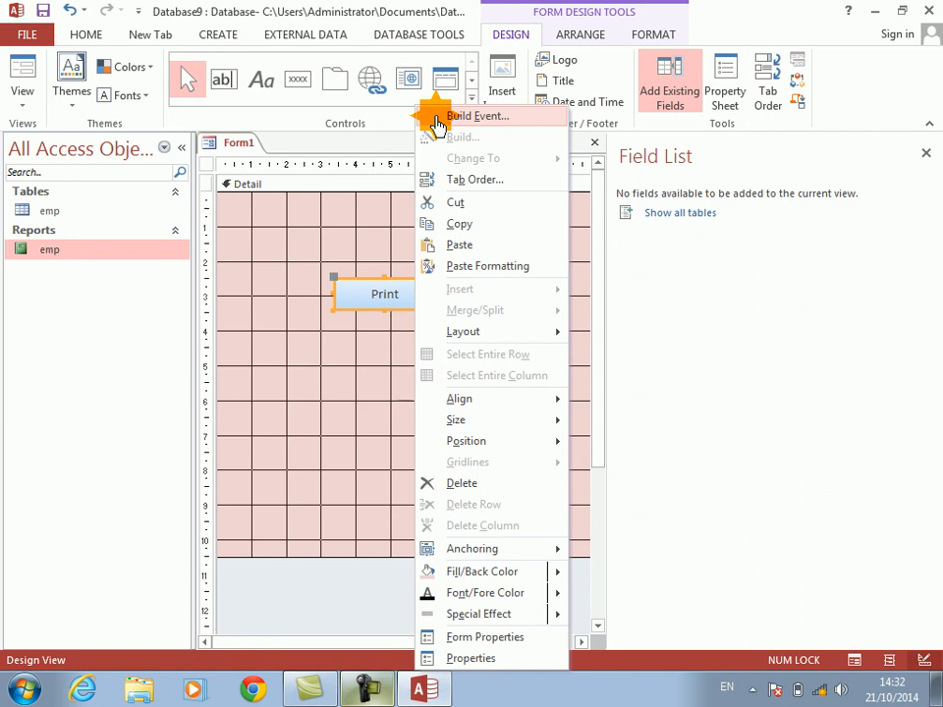
pyautogui.click(436, 116)
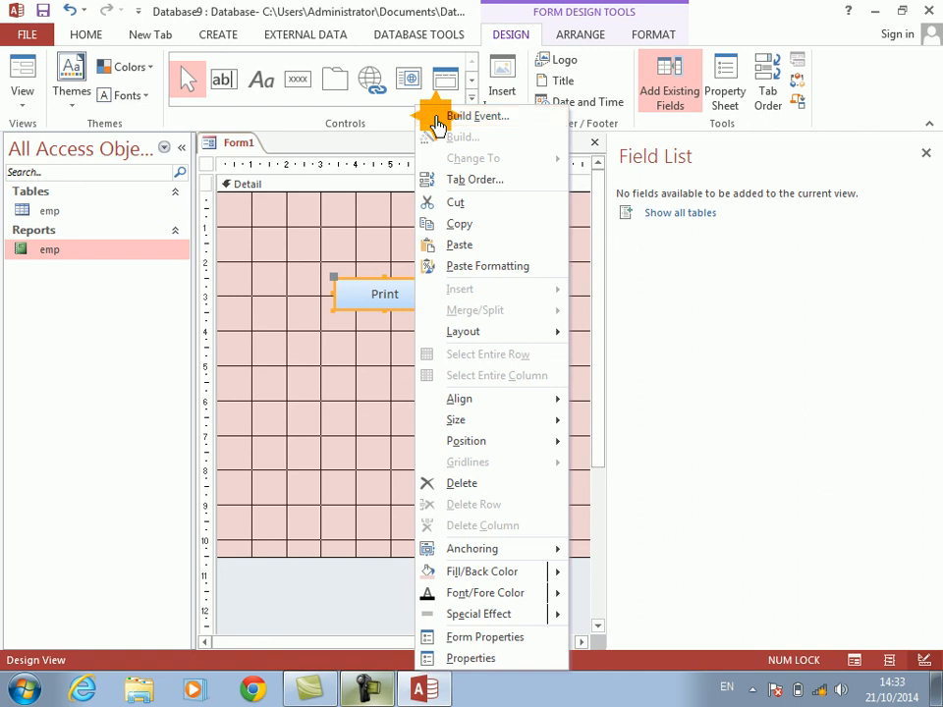
pyautogui.press('Down')
pyautogui.press('Down')
pyautogui.press('Return')
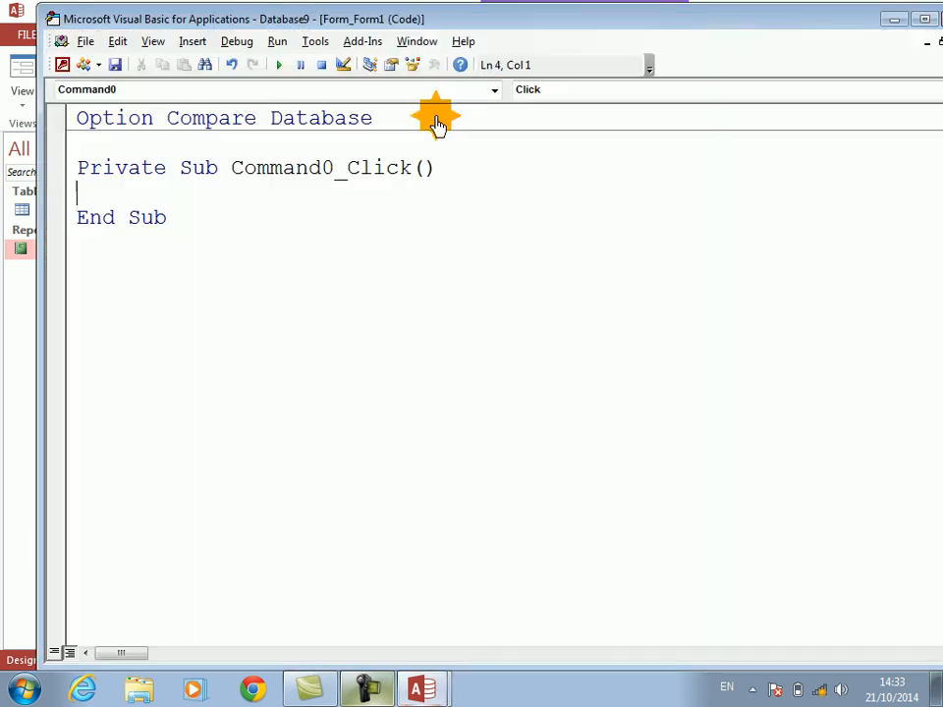
# Step: Write DoCmd.OpenReport "emp", acViewPreview in the Command0_Click procedure and return to the form
pyautogui.write('docmd.openfro')
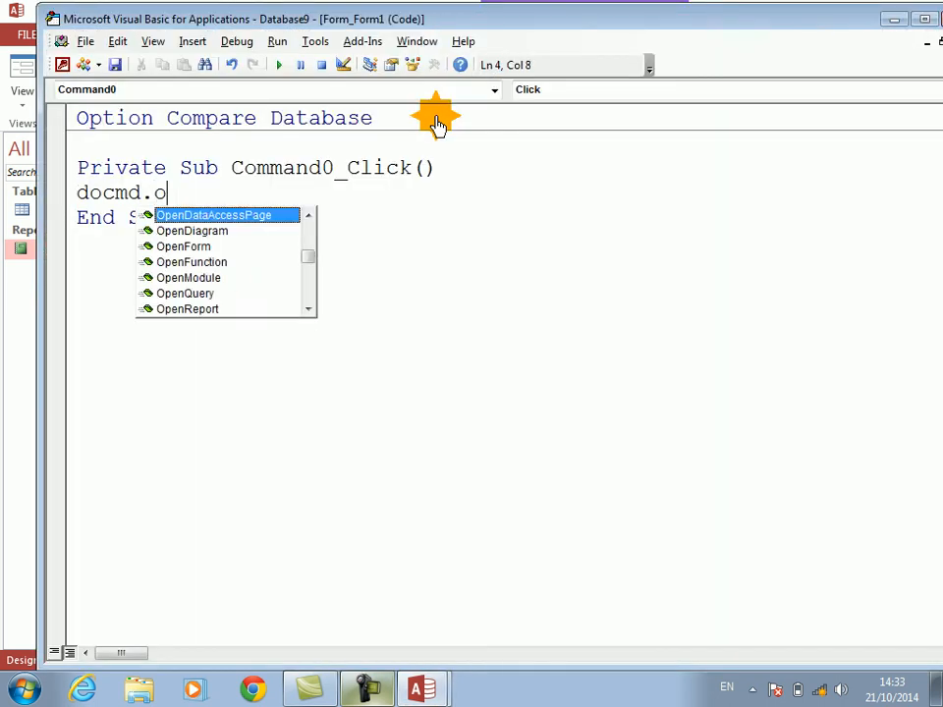
pyautogui.press('BackSpace')
pyautogui.press('BackSpace')
pyautogui.press('BackSpace')
pyautogui.write('repo')
pyautogui.press('Tab')
pyautogui.write('"emp"')
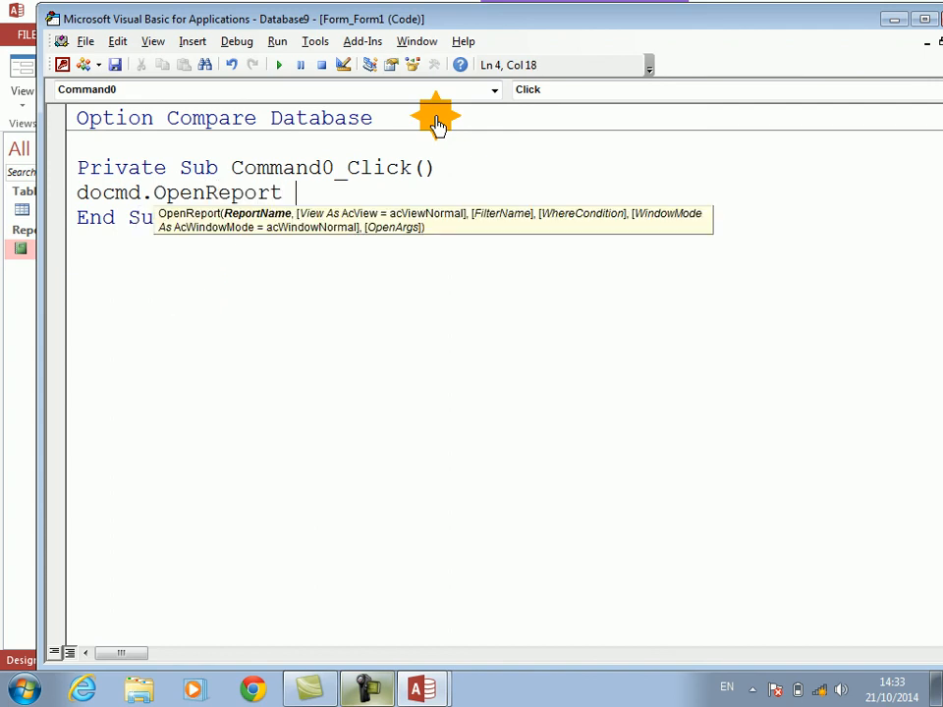
pyautogui.write(',')
pyautogui.press('Down')
pyautogui.press('Down')
pyautogui.press('Down')
pyautogui.press('Down')
pyautogui.press('Down')
pyautogui.press('Down')
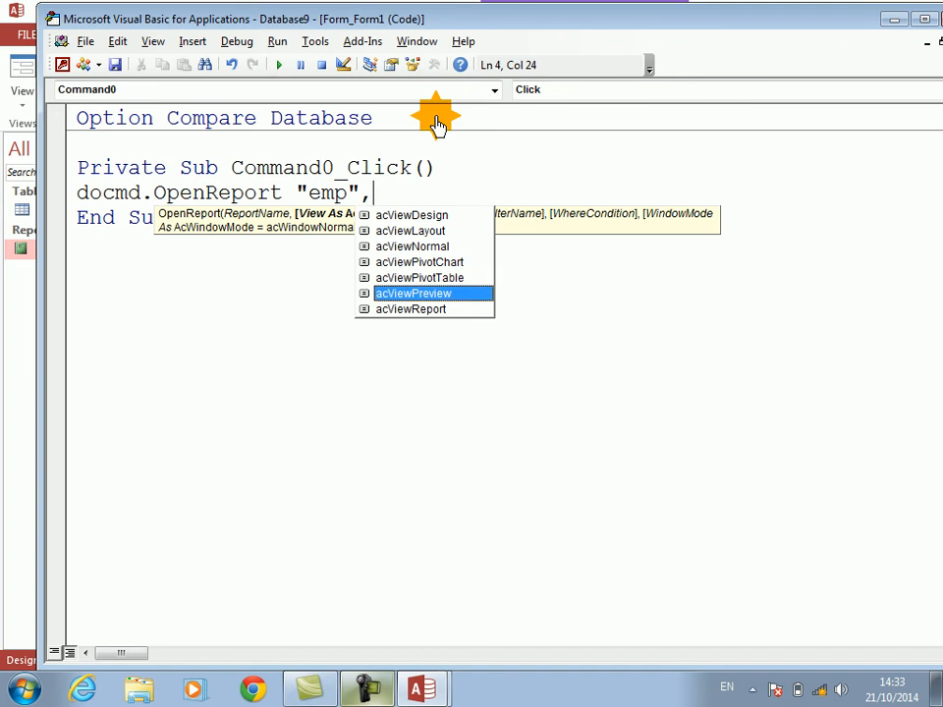
pyautogui.press('Tab')
pyautogui.press('Down')
pyautogui.hotkey('alt', 'q')
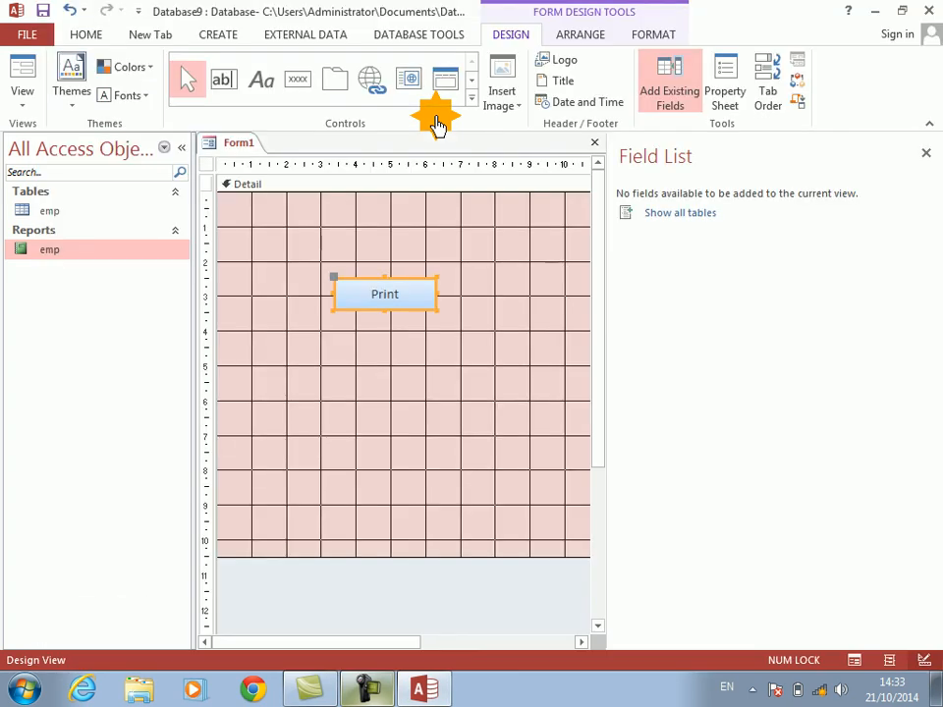
# Step: Test the Print button in Form View and look at the emp table's records, closing the report preview and the table
pyautogui.click(24, 74)
pyautogui.click(369, 259)
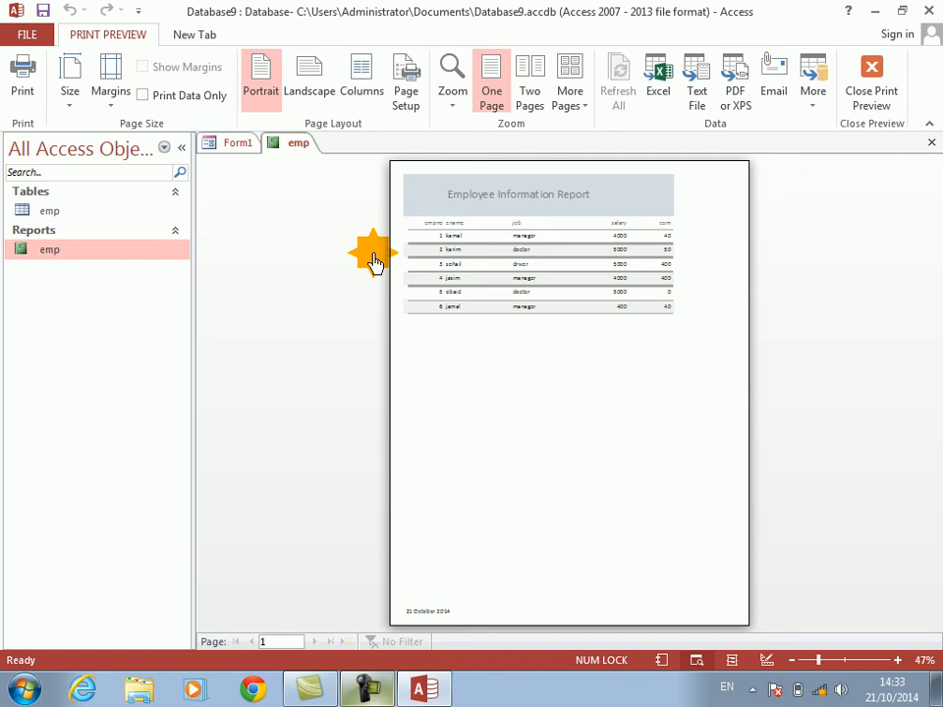
pyautogui.click(499, 232)
pyautogui.click(499, 228)
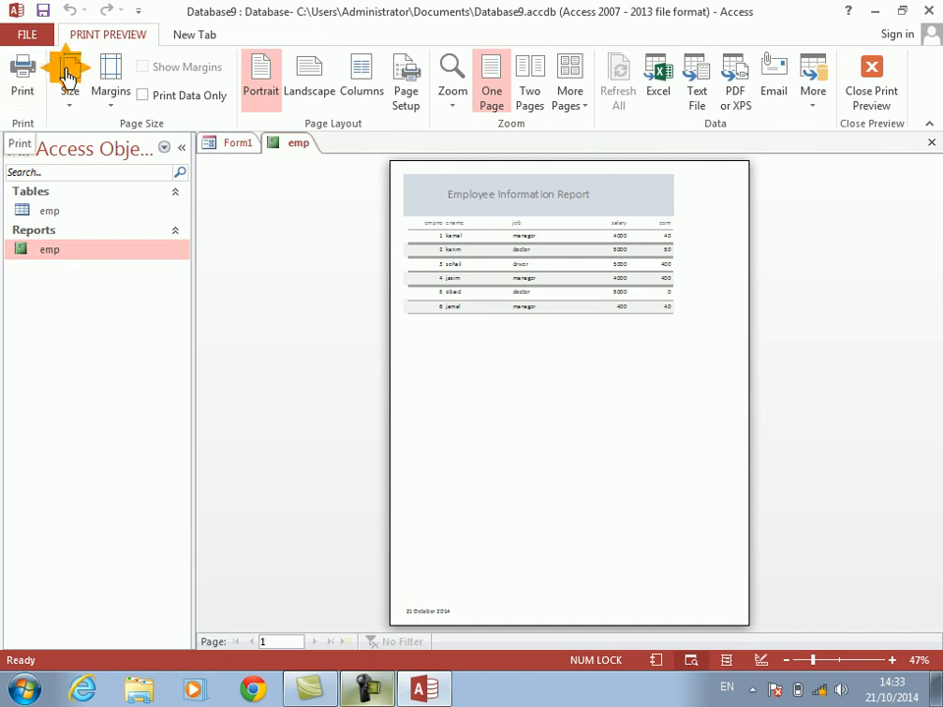
pyautogui.click(931, 143)
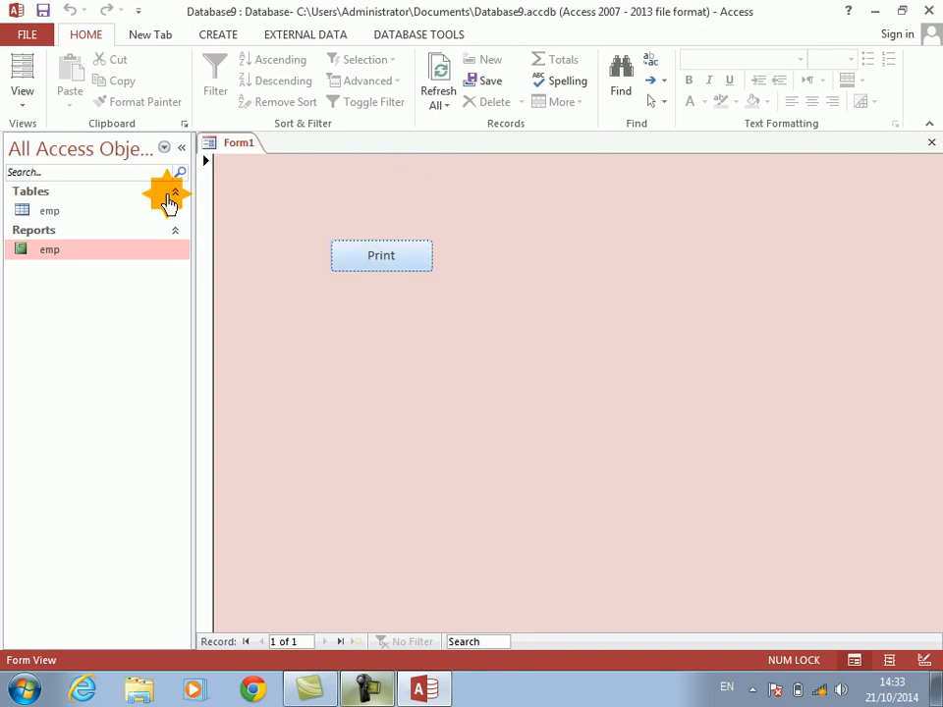
pyautogui.doubleClick(47, 214)
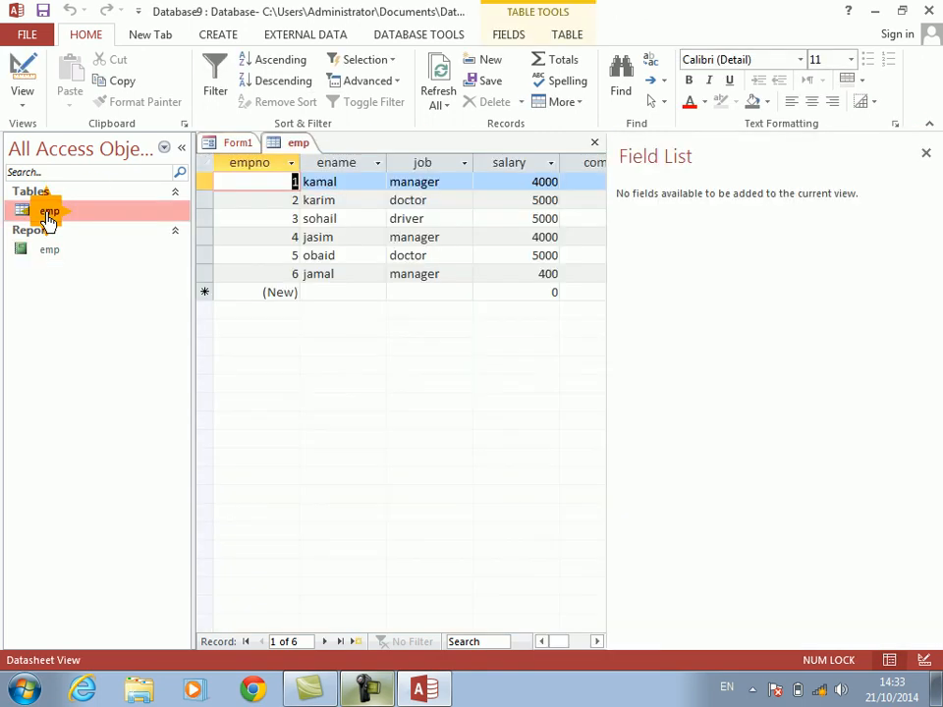
pyautogui.click(594, 142)
# Step: Return the form to Design View and duplicate the Print button directly below the original
pyautogui.rightClick(496, 319)
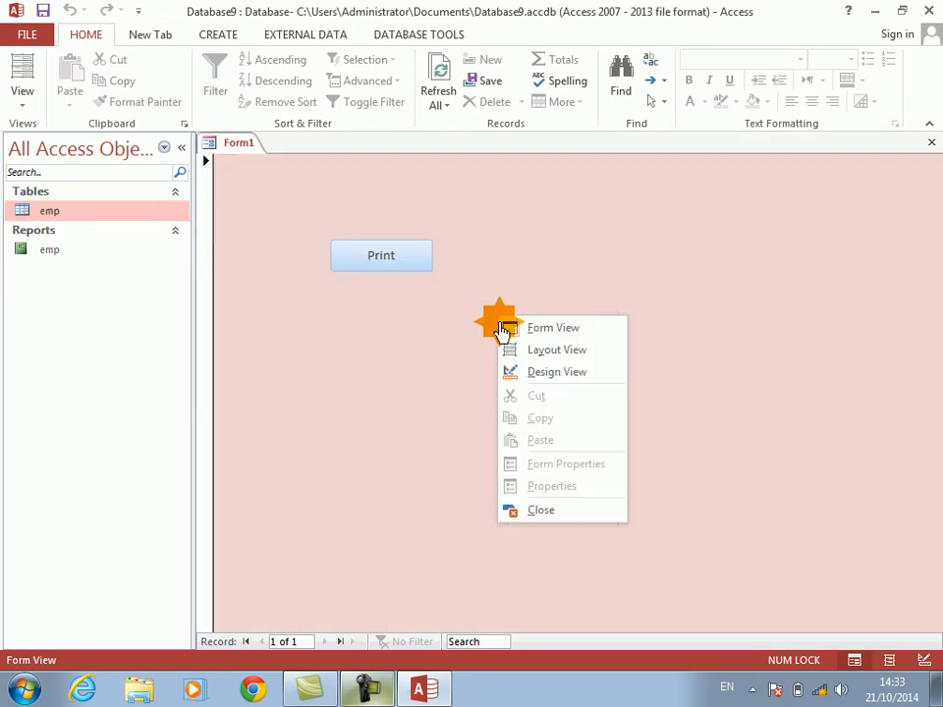
pyautogui.click(542, 381)
pyautogui.click(382, 303)
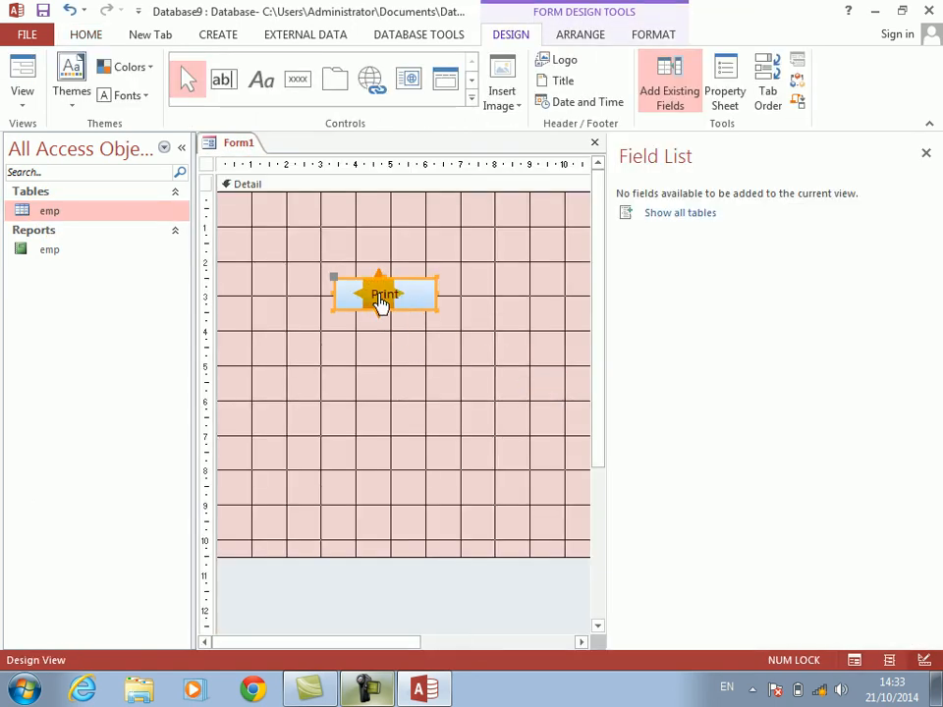
pyautogui.hotkey('ctrl', 'v')
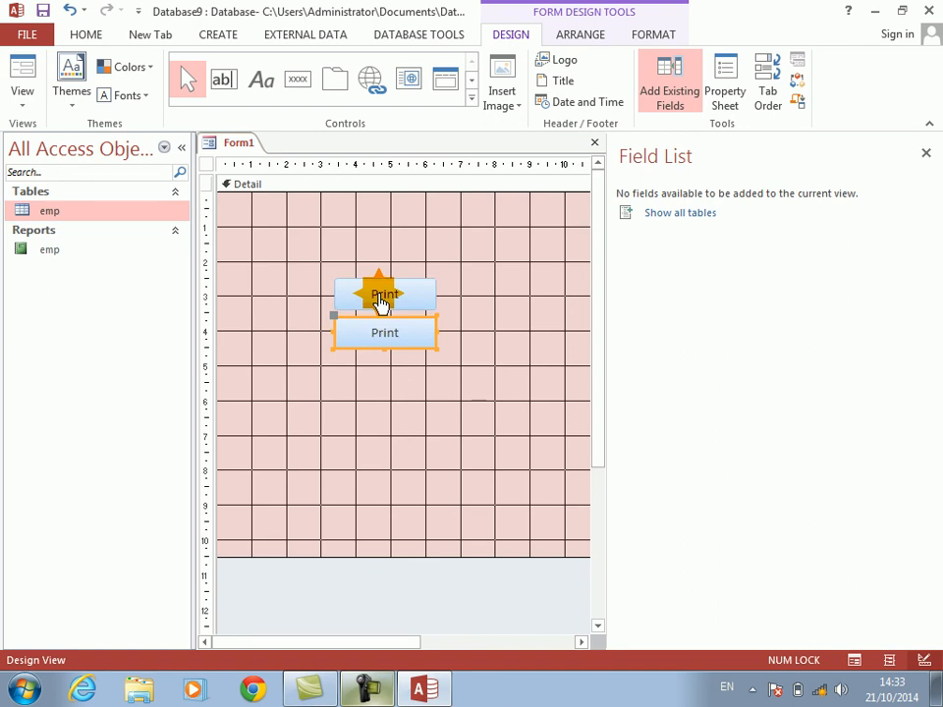
pyautogui.click(376, 381)
# Step: Open the Code Builder for the Click event of the duplicated Print button
pyautogui.click(373, 338)
pyautogui.rightClick(373, 338)
pyautogui.click(403, 117)
pyautogui.press('Down')
pyautogui.press('Down')
pyautogui.press('Return')
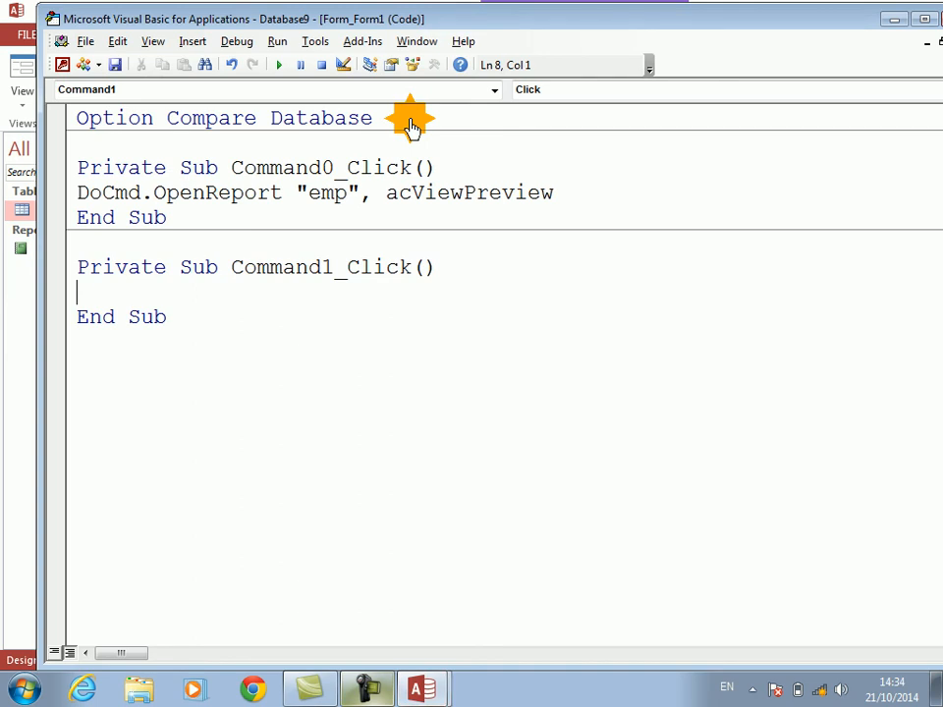
# Step: Write DoCmd.OpenReport "emp", acViewPreview, , "empno=[enter any empno]" in the Command1_Click procedure and return to the form
pyautogui.write('docmd.openr')
pyautogui.press('Tab')
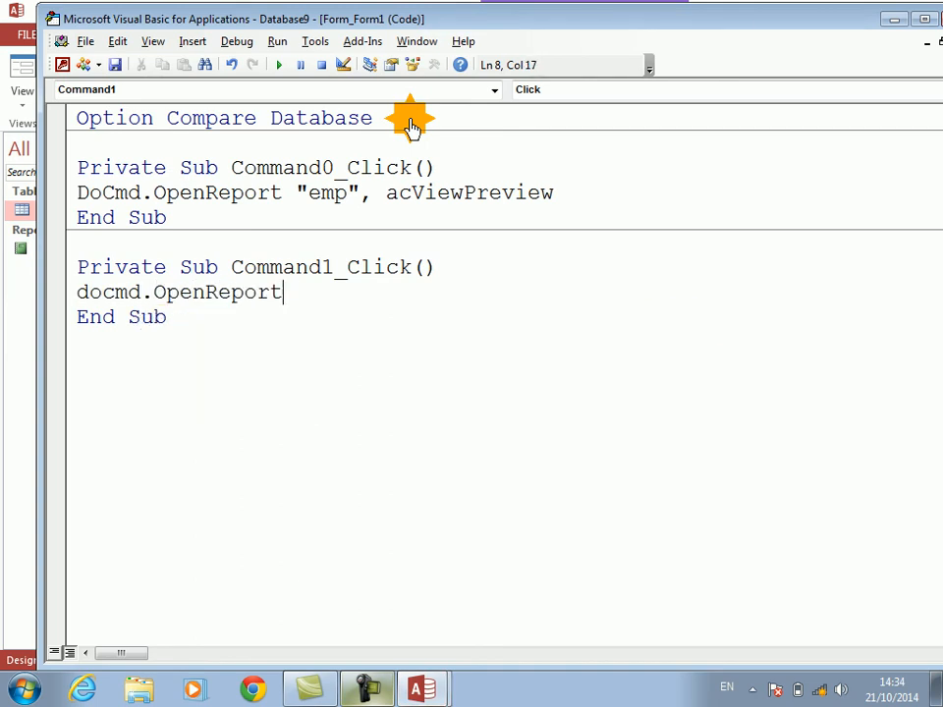
pyautogui.write('"emp",')
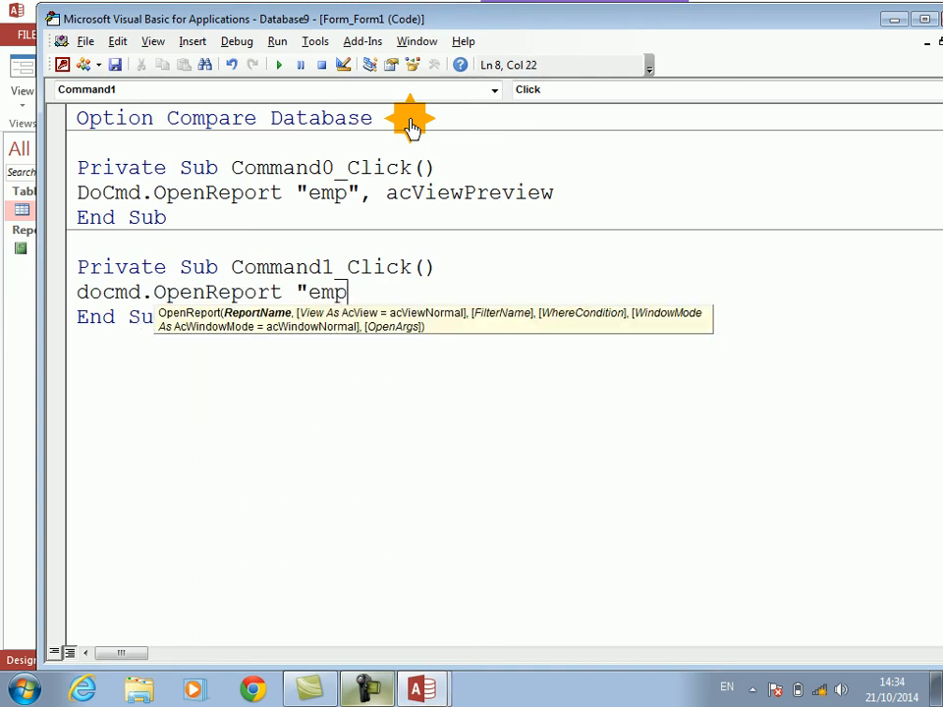
pyautogui.press('Down')
pyautogui.press('Down')
pyautogui.press('Down')
pyautogui.press('Down')
pyautogui.press('Down')
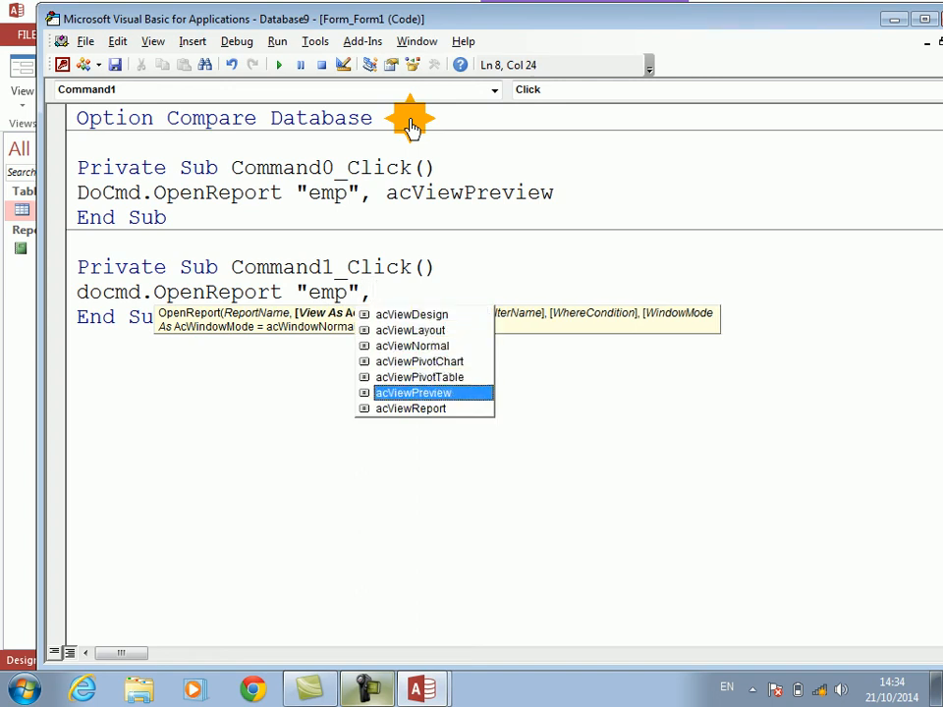
pyautogui.write(',,"empno')
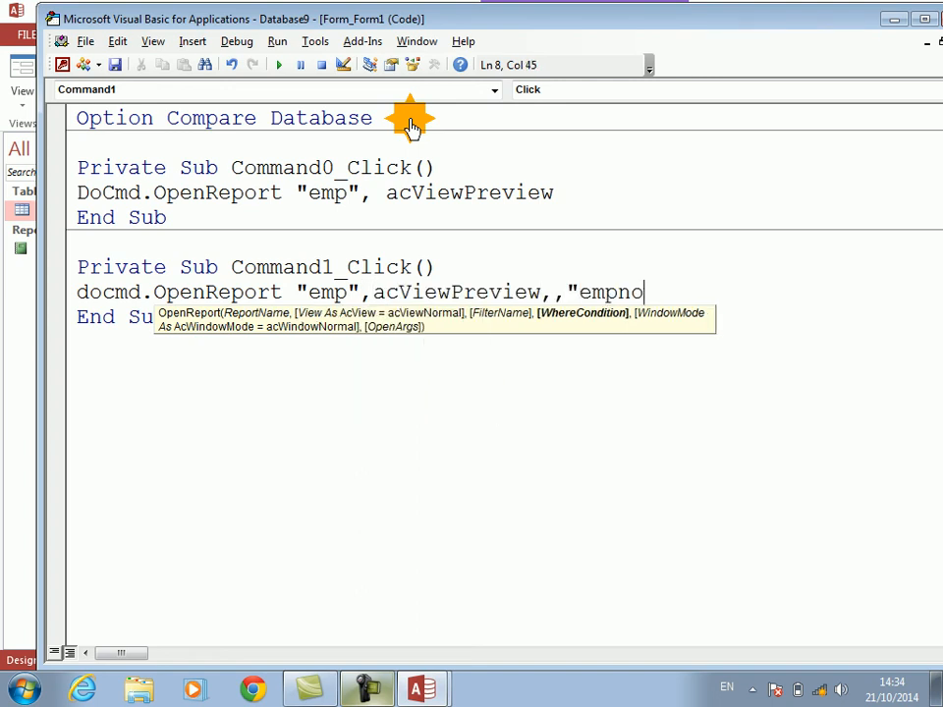
pyautogui.write('=[enter any ')
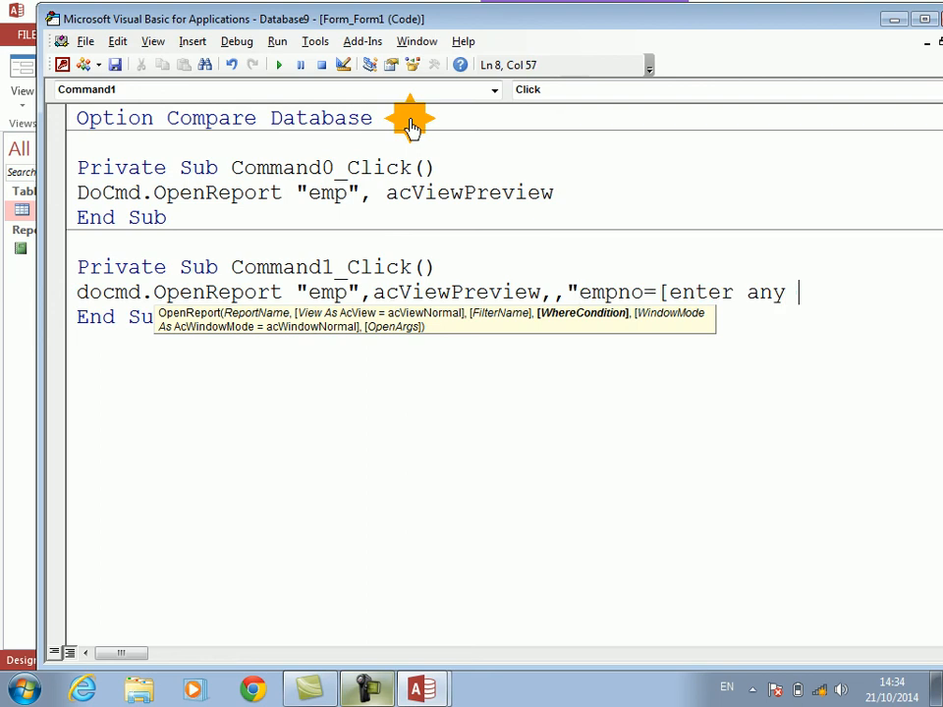
pyautogui.write('empno]')
pyautogui.hotkey('alt', 'F11')
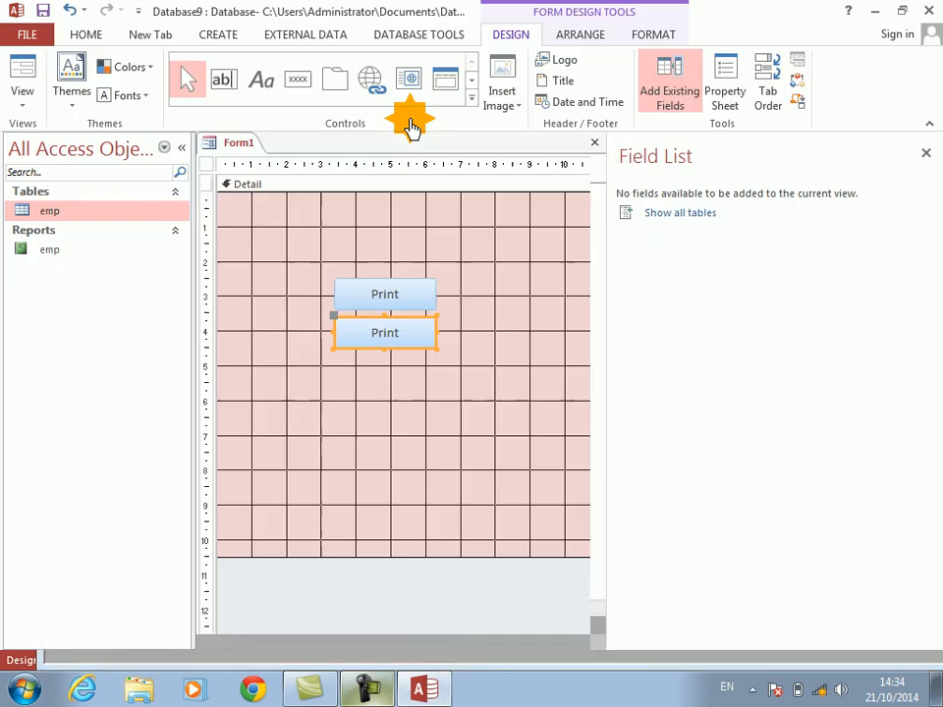
# Step: Test the lower Print button in Form View with empno 3, zoom into the report preview and close it
pyautogui.click(21, 64)
pyautogui.click(369, 298)
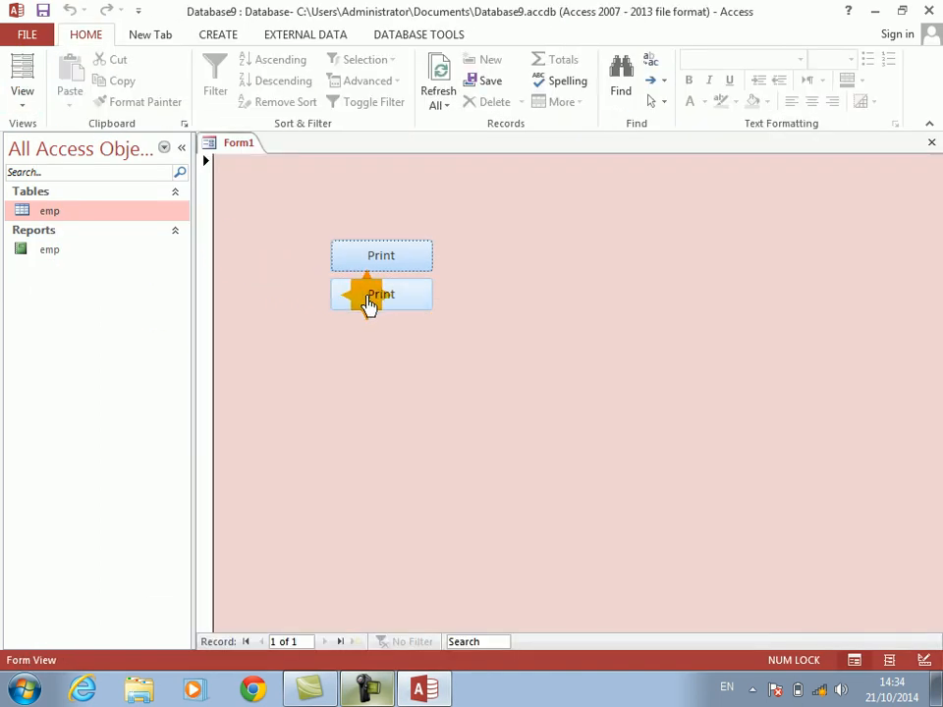
pyautogui.write('3')
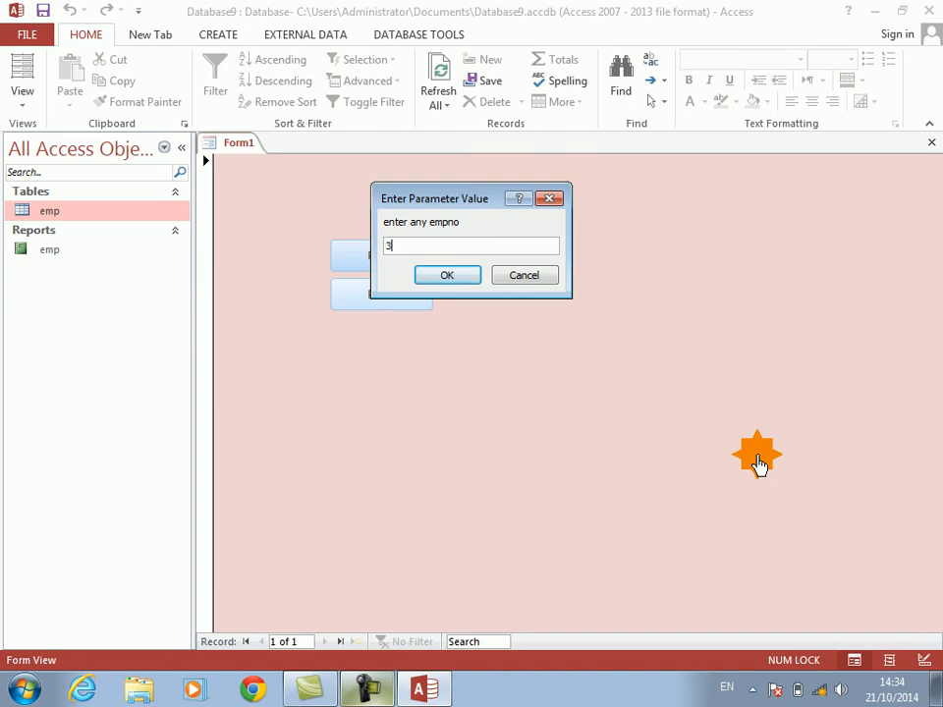
pyautogui.press('Return')
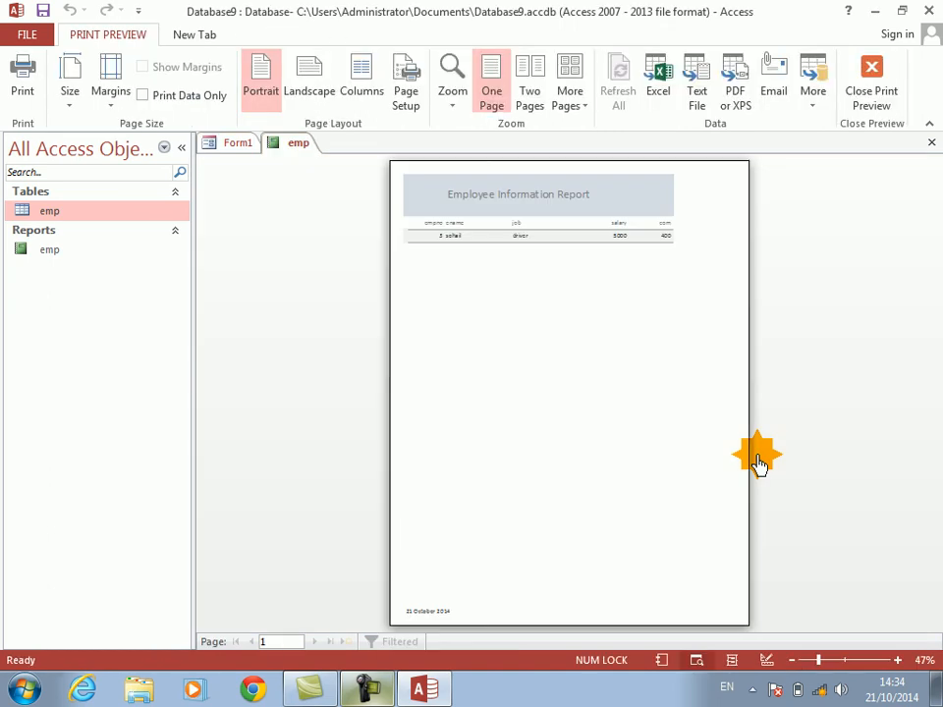
pyautogui.click(488, 190)
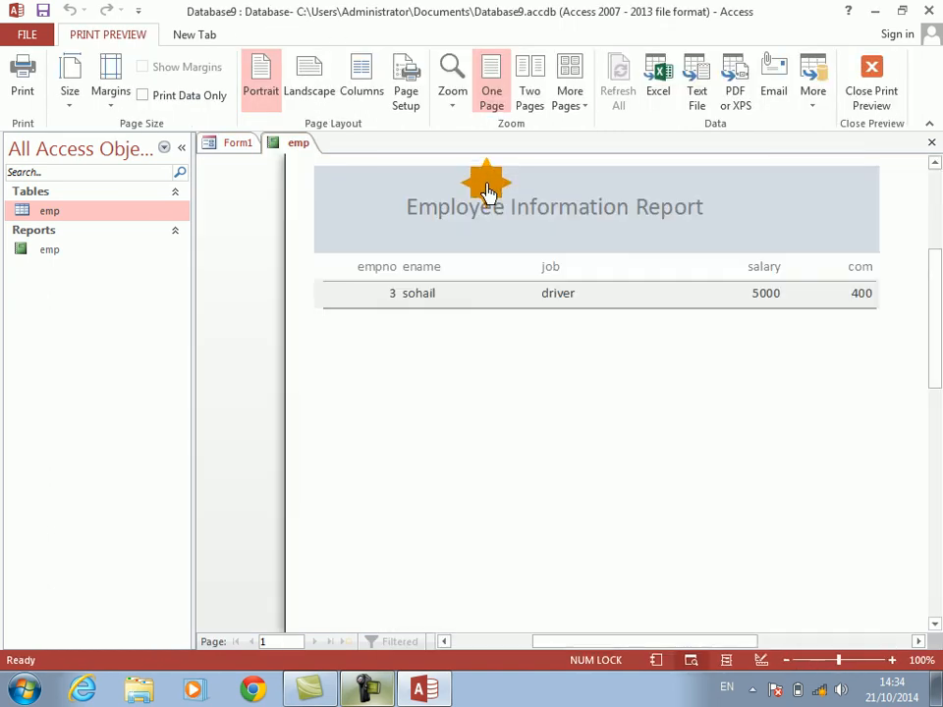
pyautogui.press('Escape')
# Step: Run the lower Print button with empno 1, inspect the filtered report preview and close it
pyautogui.click(356, 303)
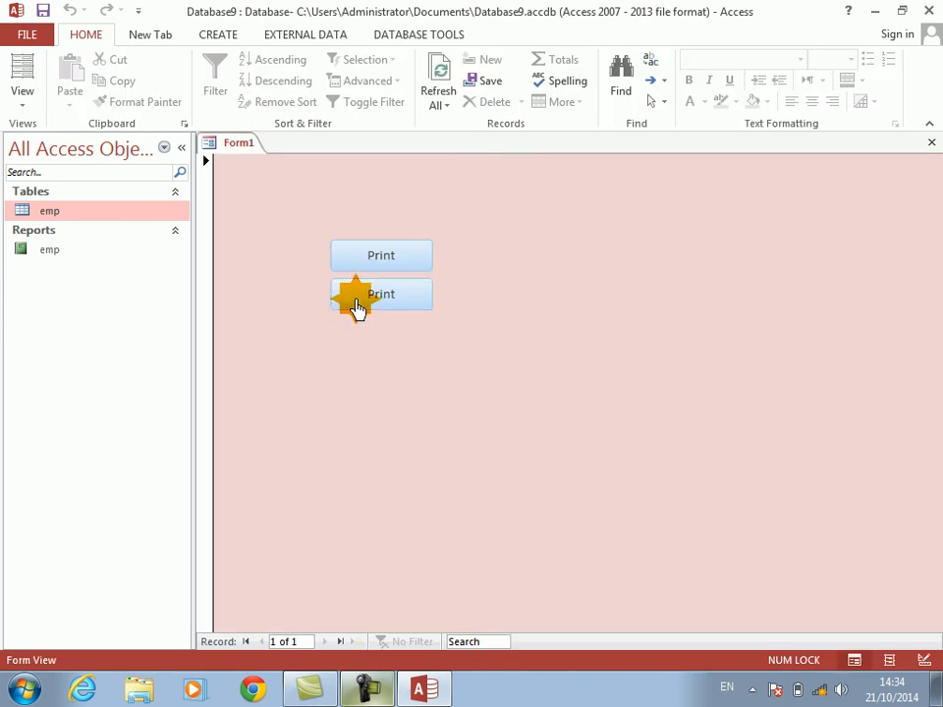
pyautogui.write('1')
pyautogui.press('Return')
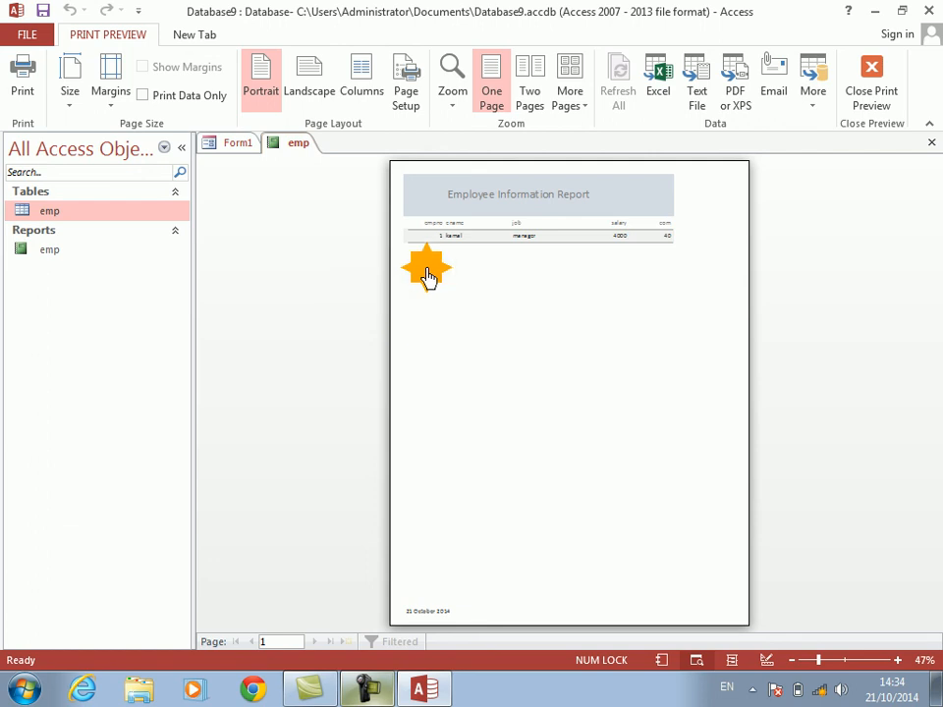
pyautogui.click(583, 194)
pyautogui.click(579, 202)
pyautogui.click(931, 144)
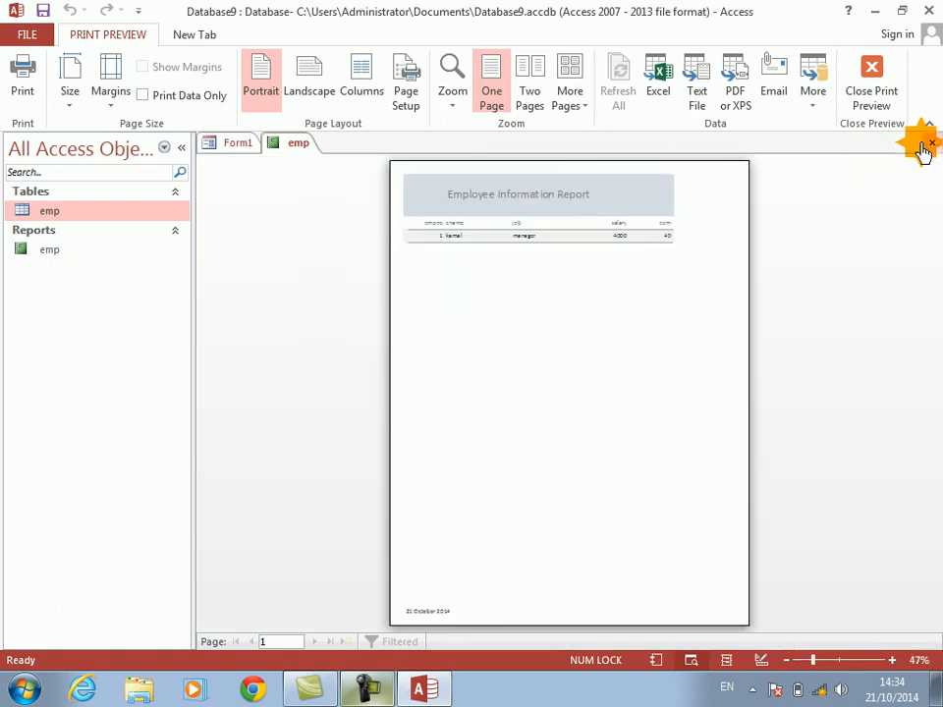
# Step: Run the lower Print button with empno 6, inspect the filtered report preview and close it
pyautogui.click(395, 297)
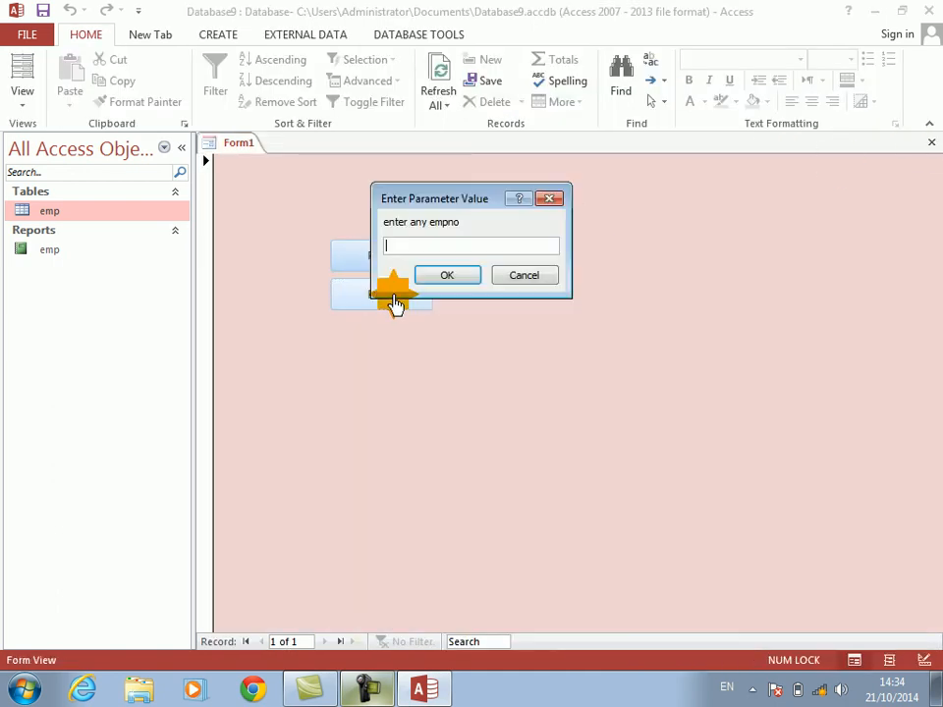
pyautogui.write('1')
pyautogui.press('Return')
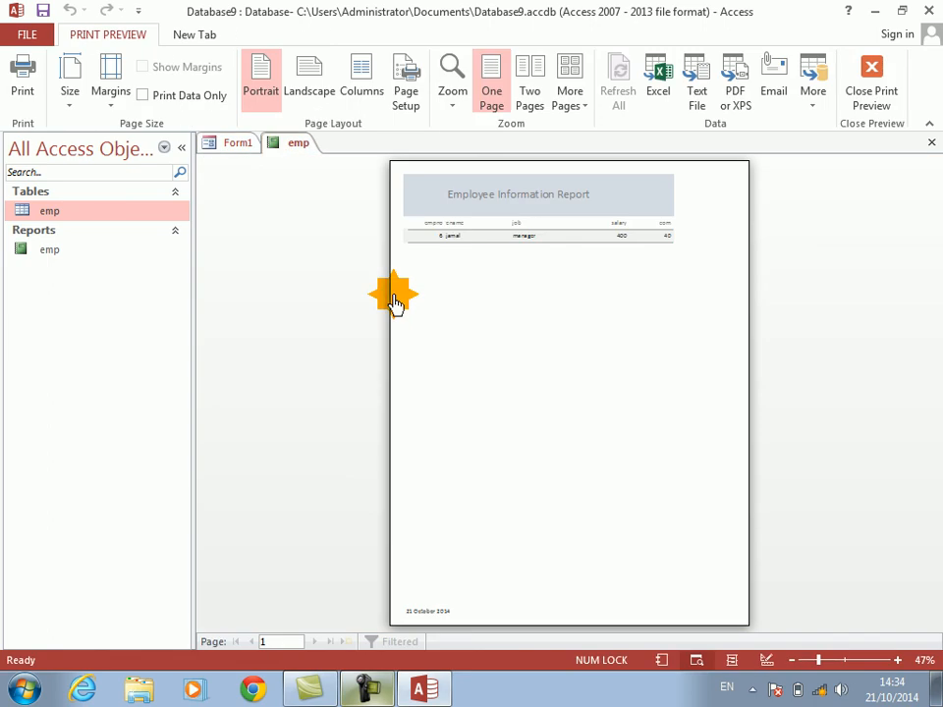
pyautogui.click(512, 199)
pyautogui.click(511, 199)
pyautogui.press('Escape')
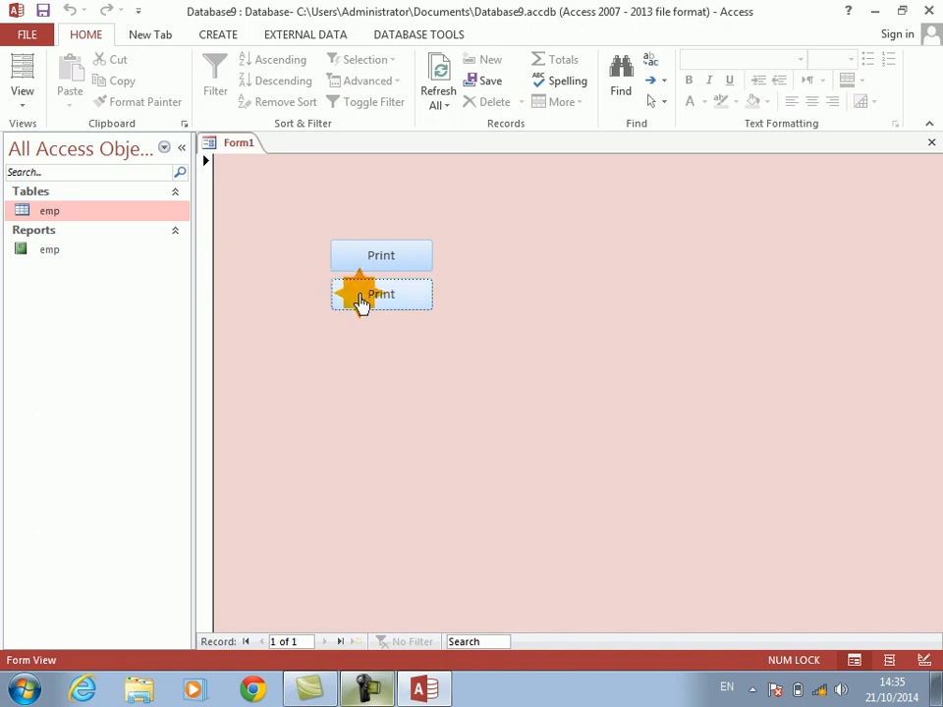
# Step: Close the form and save its design changes under the name Form1
pyautogui.click(932, 143)
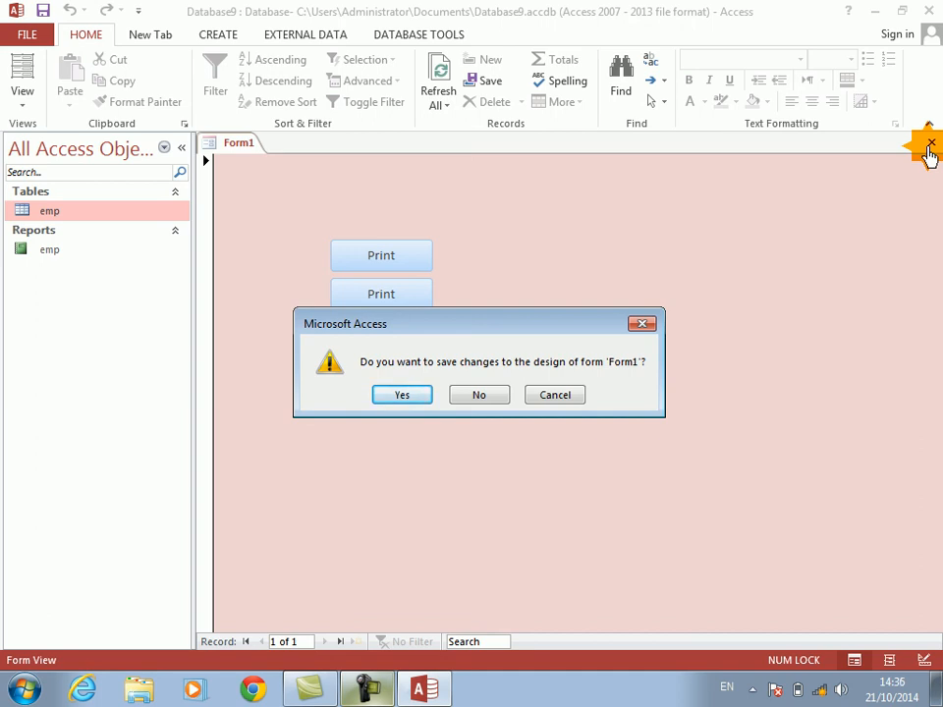
pyautogui.press('Return')
pyautogui.press('Return')
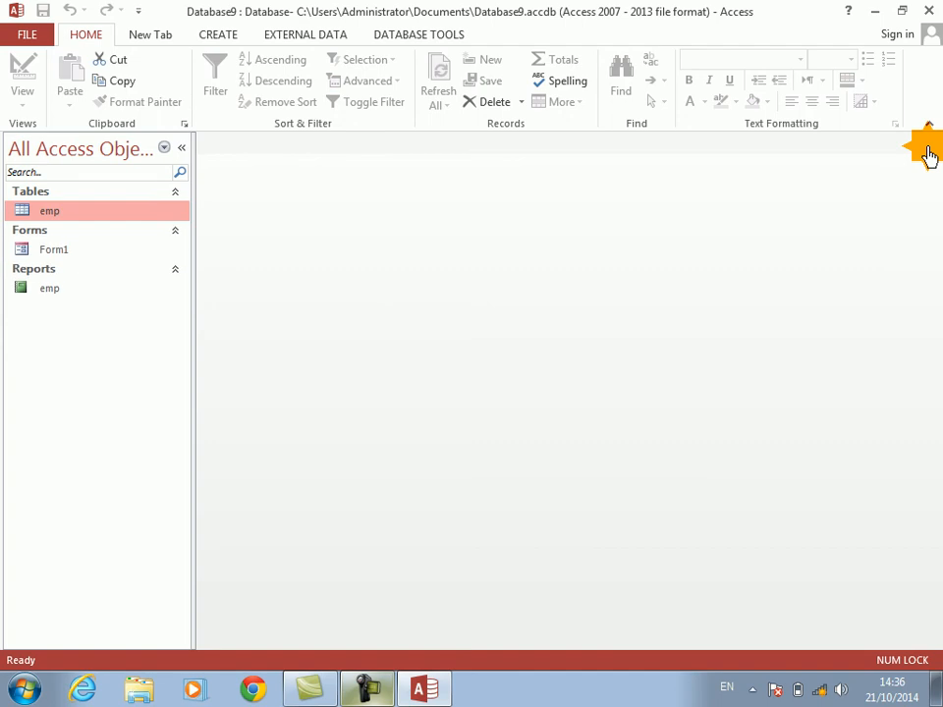